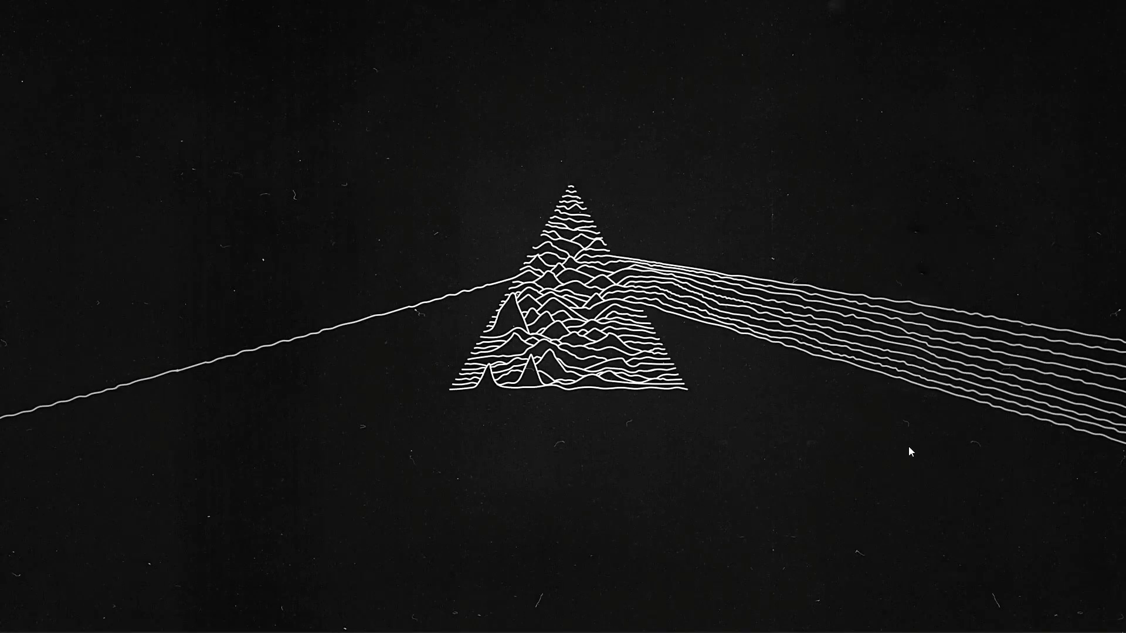
Switch to Photoshop and check the blank document's pixel dimensions and resolution.
{"action": "left_click", "coordinate": [371, 622]}
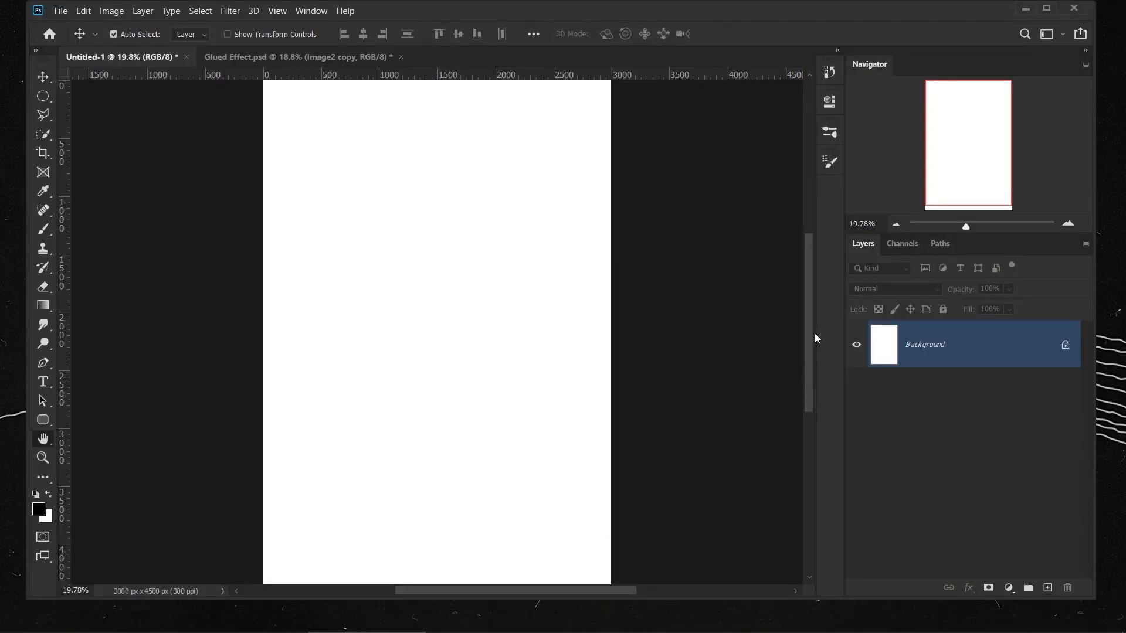
{"action": "key", "text": "ctrl+alt+i"}
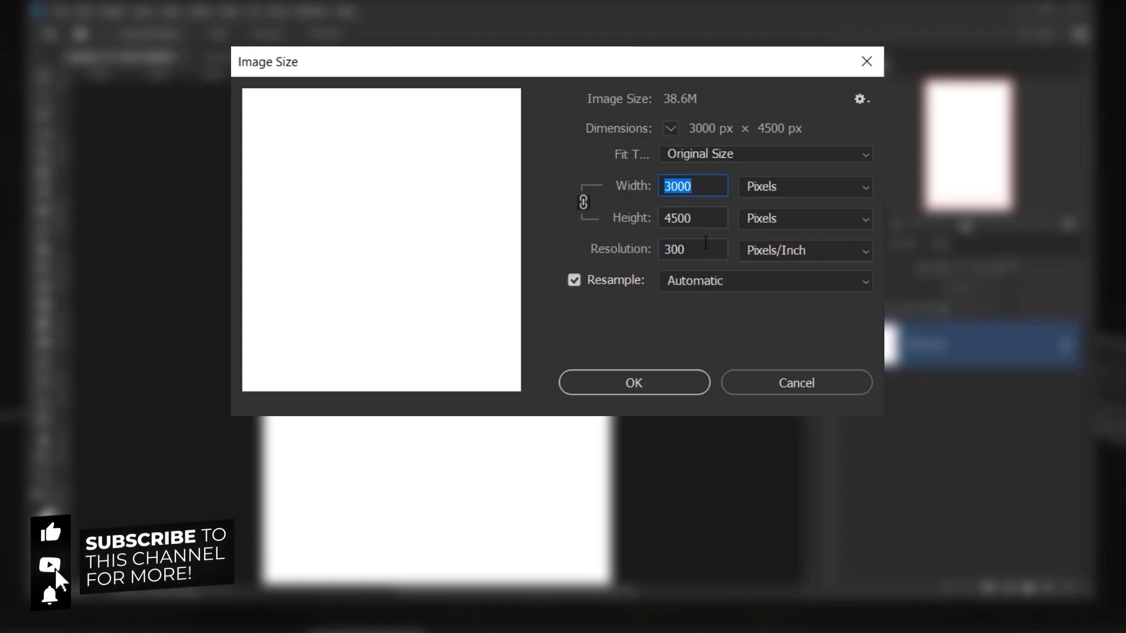
{"action": "double_click", "coordinate": [693, 251]}
{"action": "key", "text": "Return"}
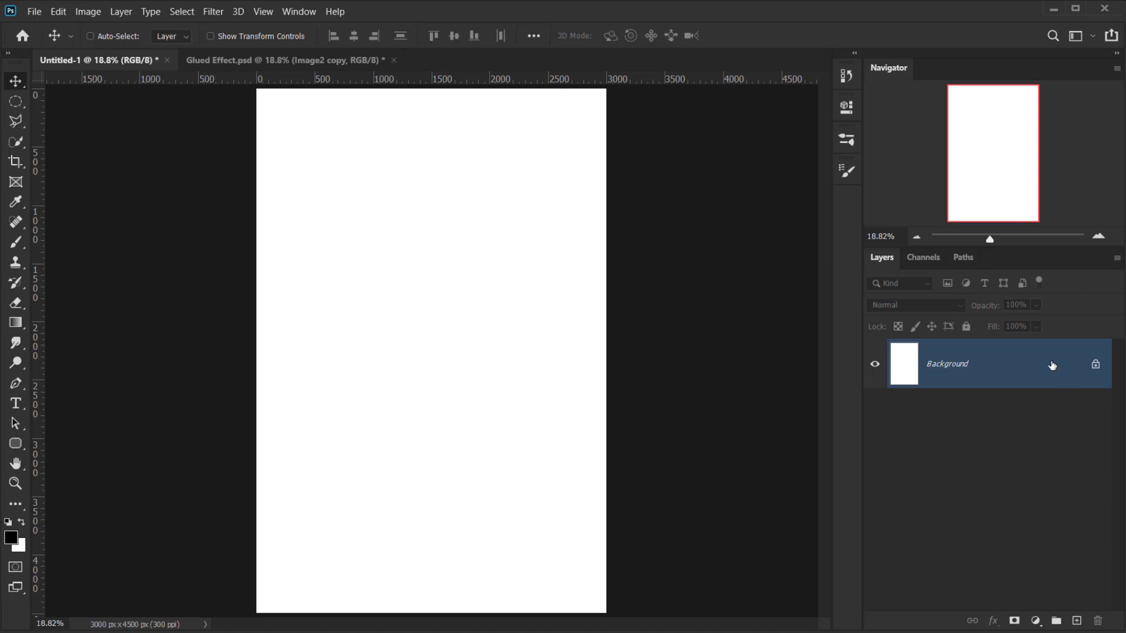
Add a Gradient fill layer above the Background using the dark red, yellow and green preset.
{"action": "left_click", "coordinate": [1036, 621]}
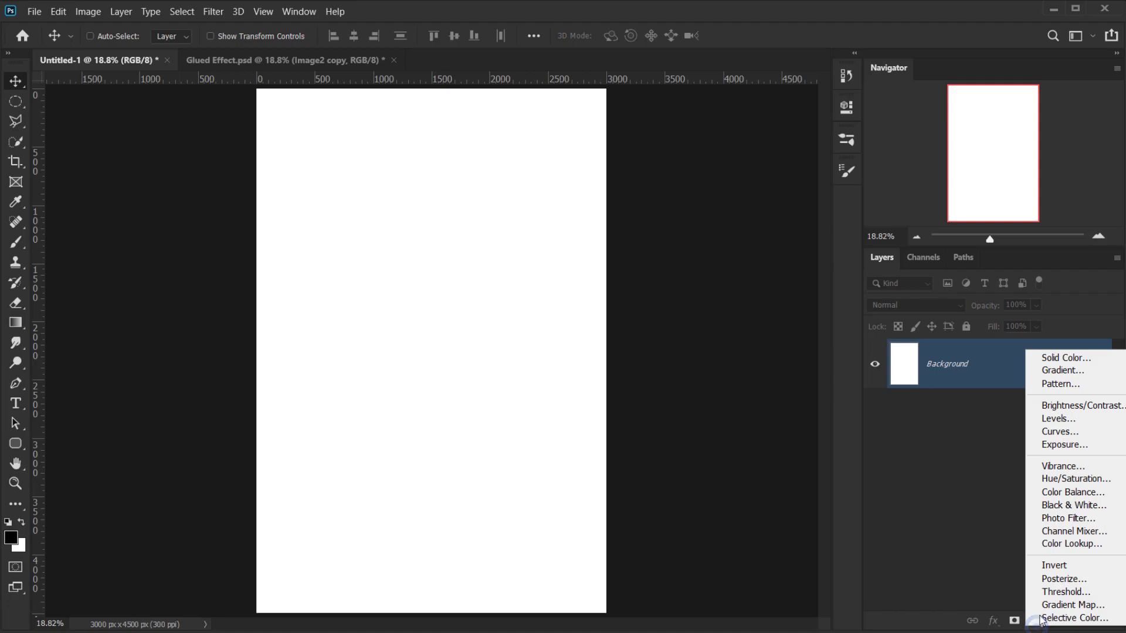
{"action": "left_click", "coordinate": [1050, 371]}
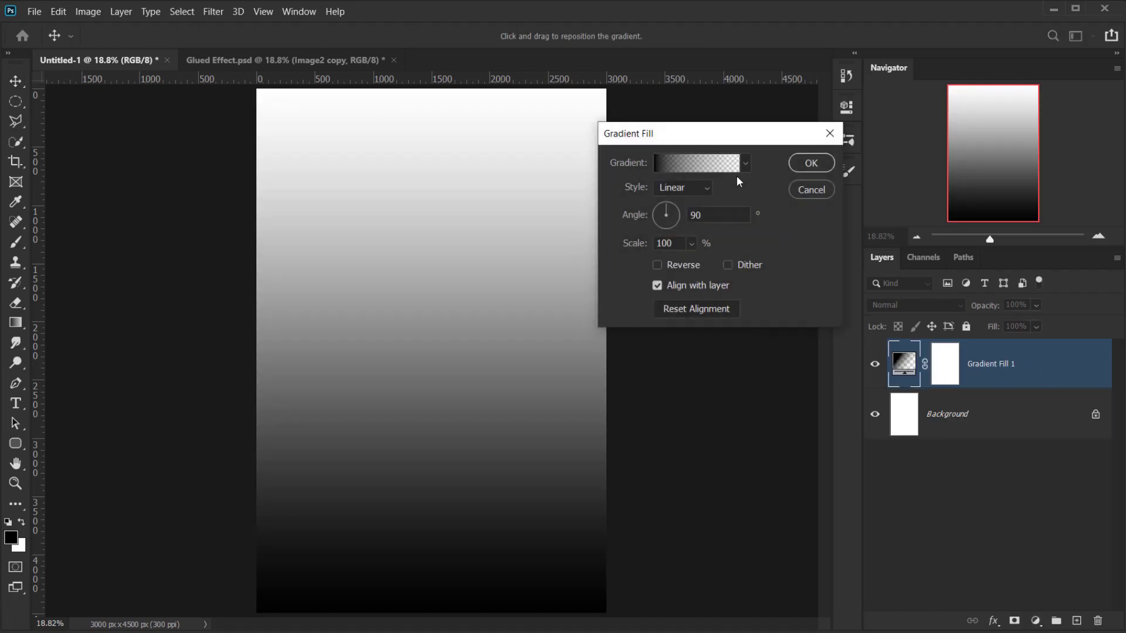
{"action": "left_click", "coordinate": [747, 164]}
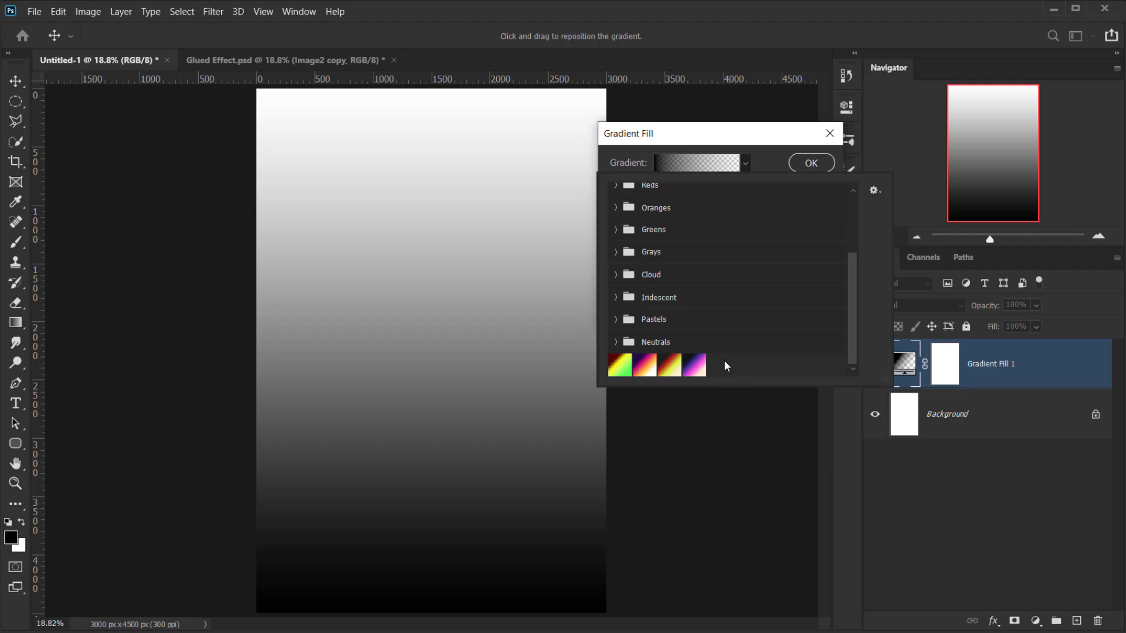
{"action": "left_click", "coordinate": [619, 366]}
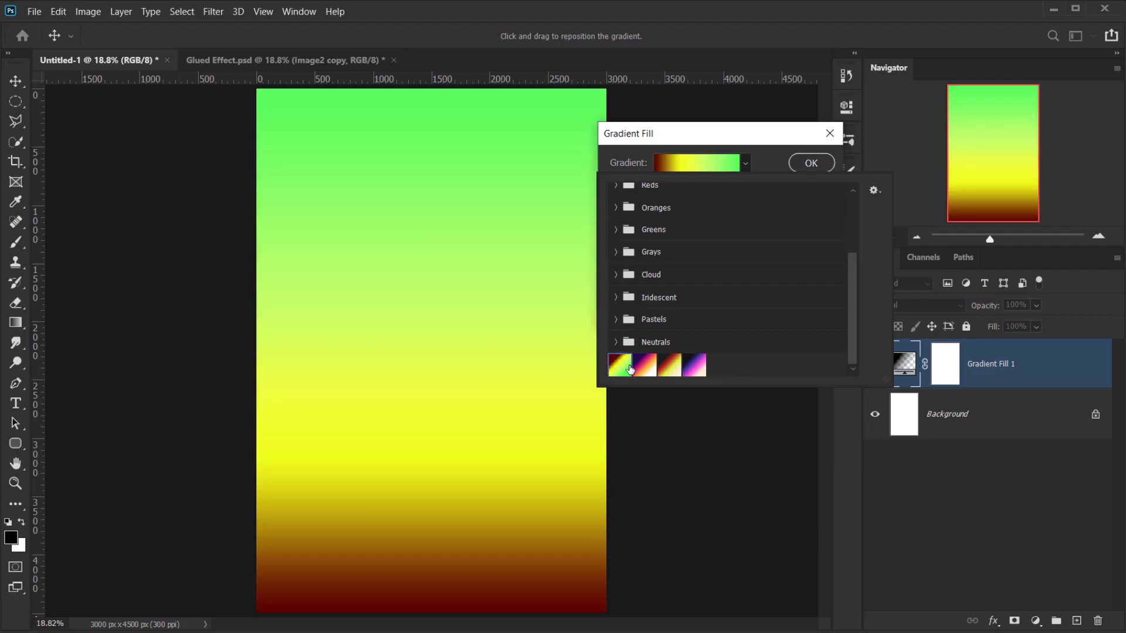
{"action": "left_click", "coordinate": [773, 129]}
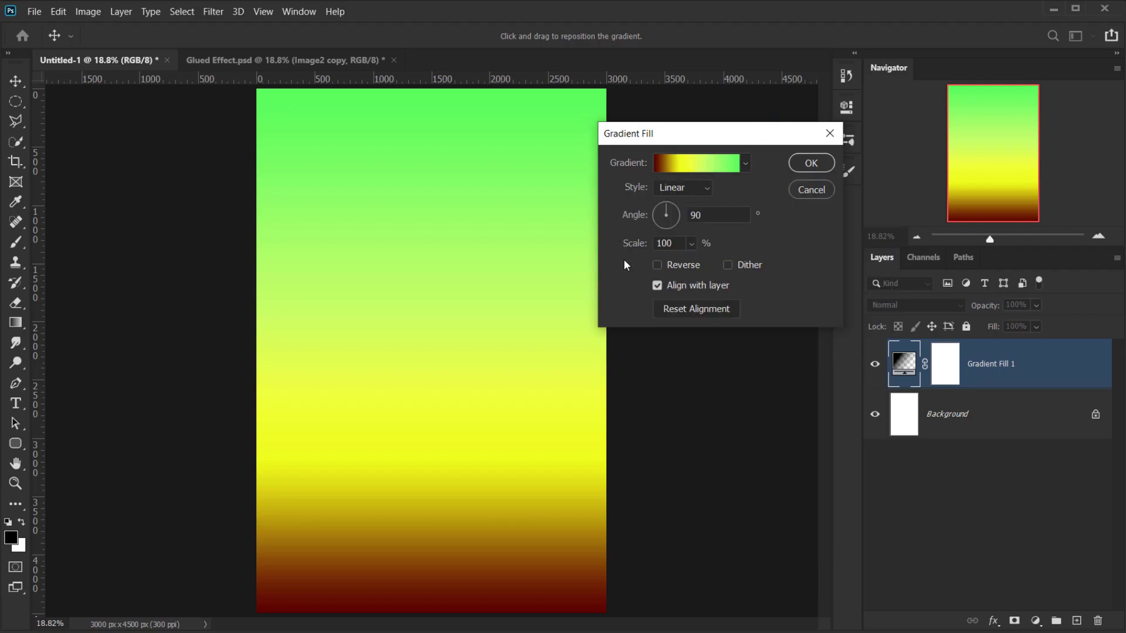
{"action": "left_click", "coordinate": [811, 163]}
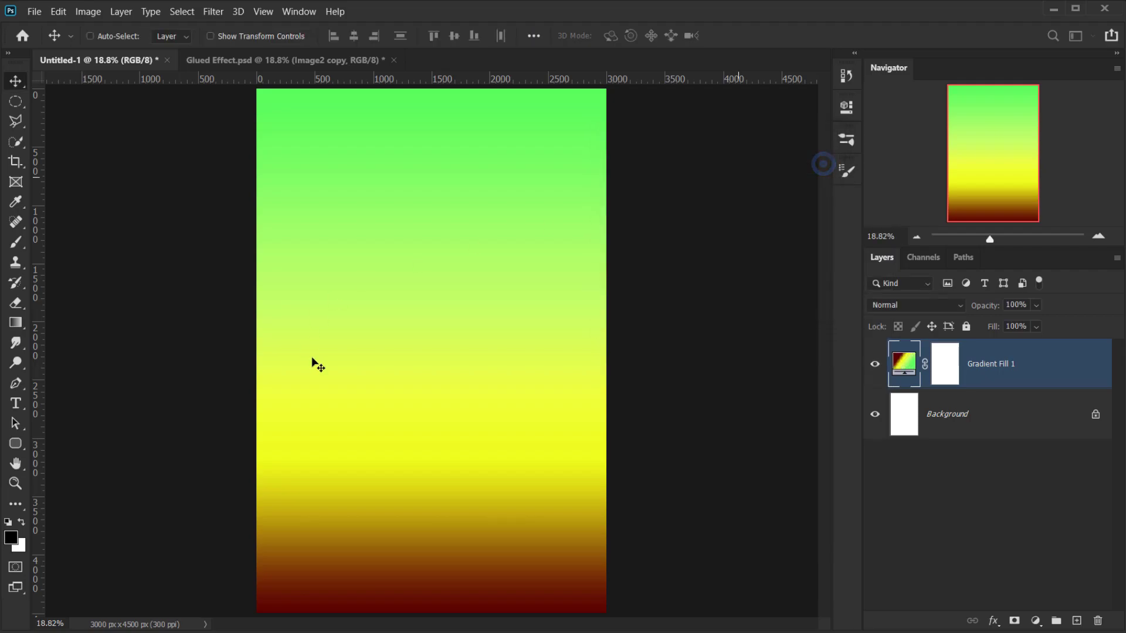
Delete the white Background layer and the gradient fill's layer mask.
{"action": "left_click_drag", "start_coordinate": [993, 412], "coordinate": [1097, 620]}
{"action": "left_click_drag", "start_coordinate": [950, 370], "coordinate": [1098, 621]}
{"action": "left_click", "coordinate": [460, 243]}
Rename the gradient fill layer as BG.
{"action": "double_click", "coordinate": [967, 375]}
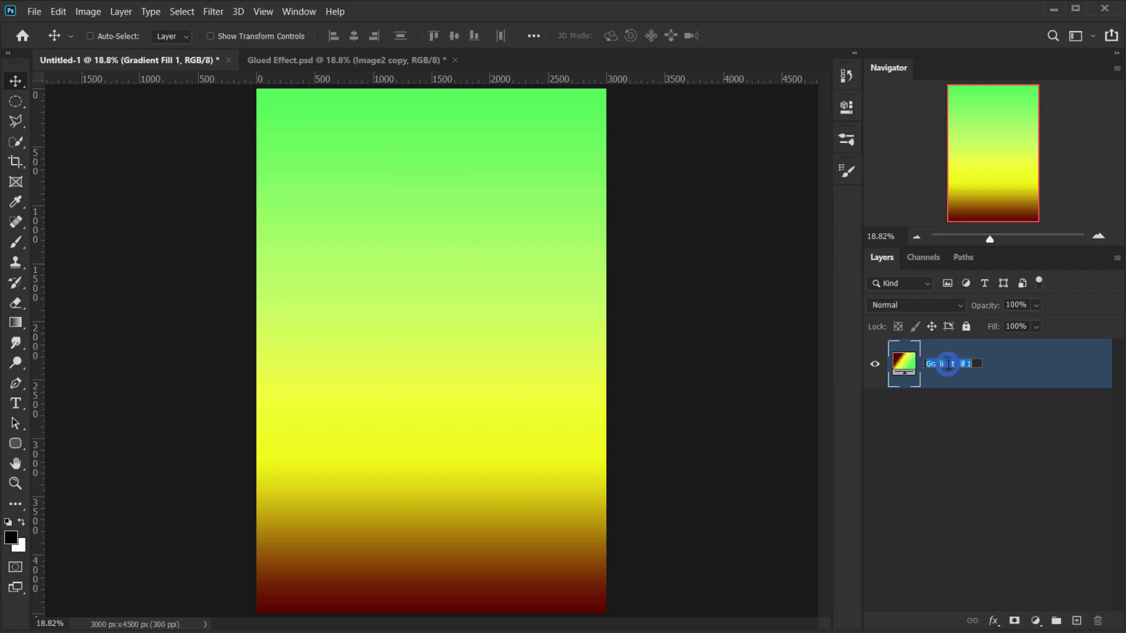
{"action": "type", "text": "BG"}
{"action": "key", "text": "Return"}
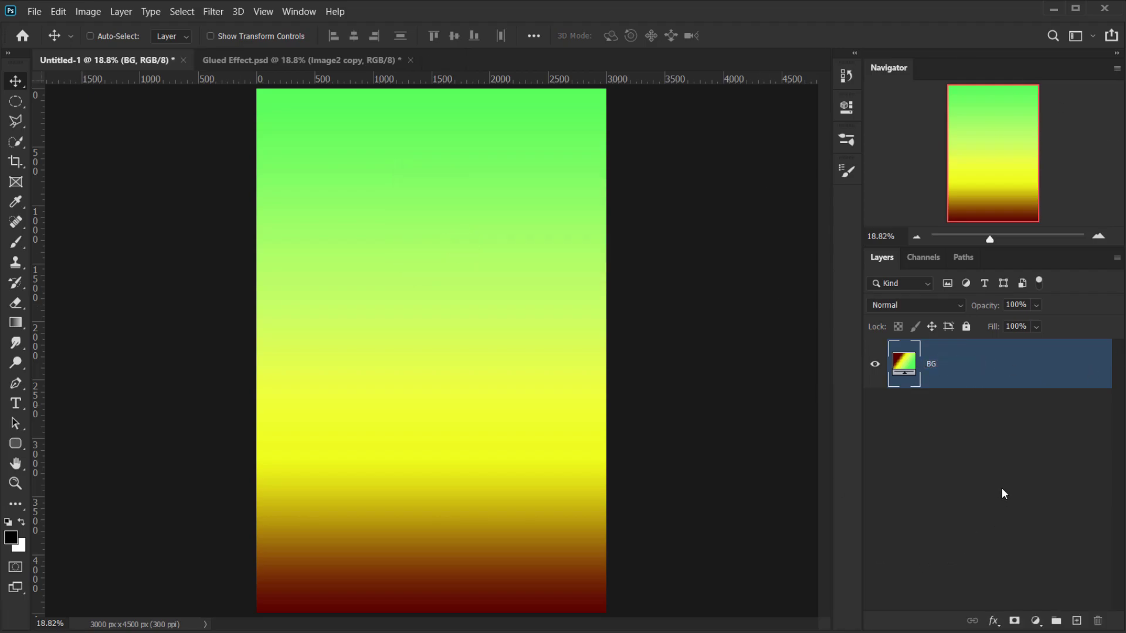
Place Halftone Small.png from the Glued Effect Photo folder over the gradient at its original size.
{"action": "key", "text": "alt+Tab"}
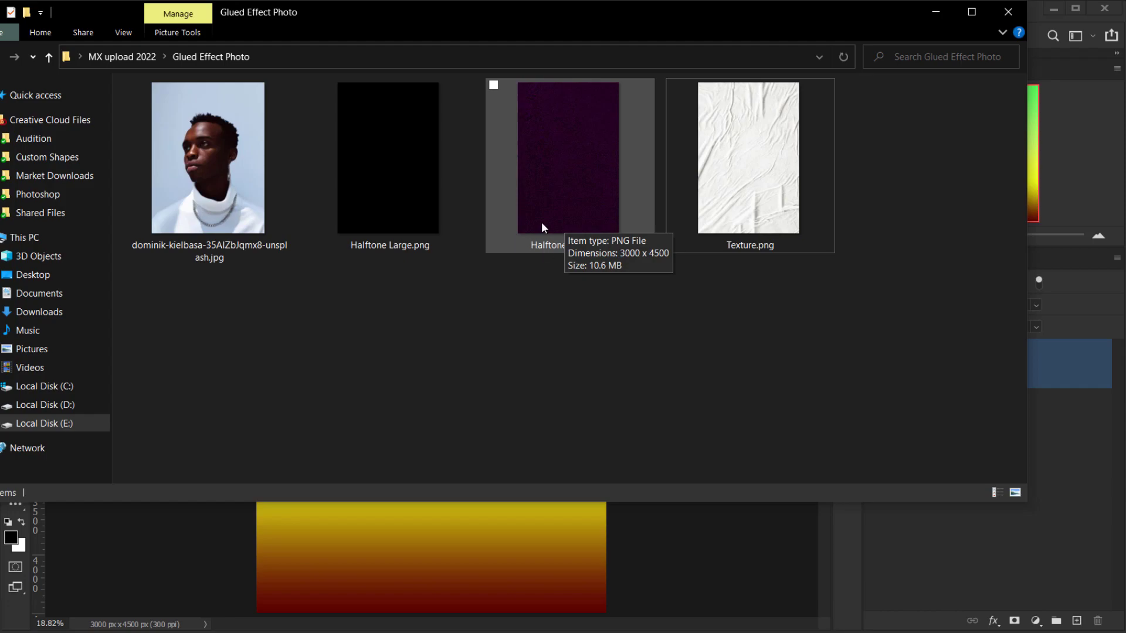
{"action": "left_click", "coordinate": [397, 234]}
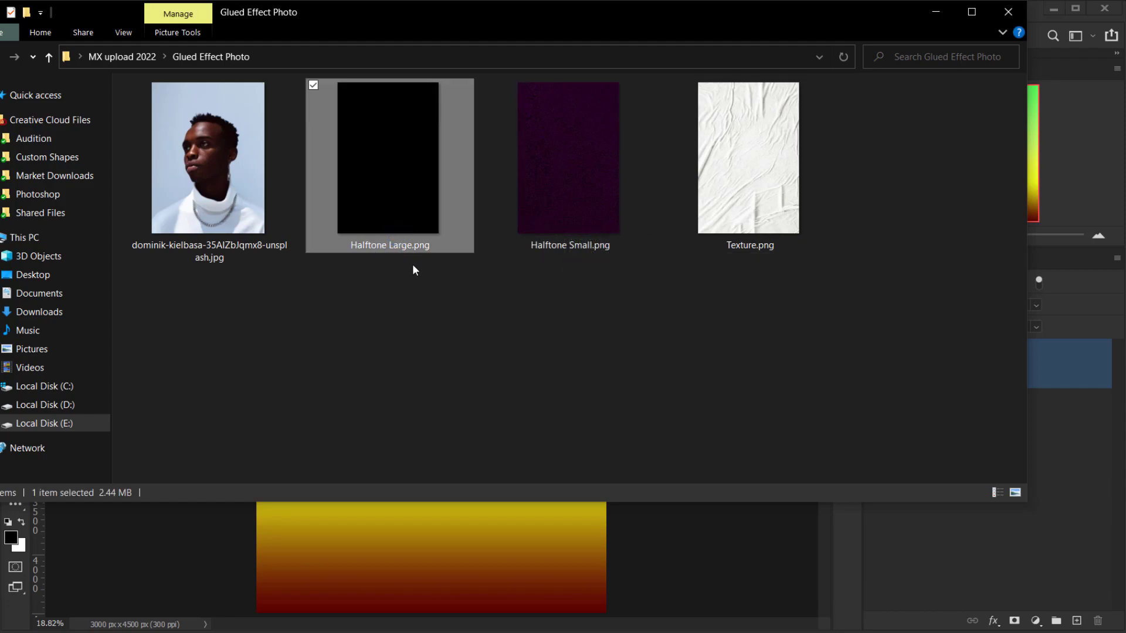
{"action": "left_click", "coordinate": [572, 230]}
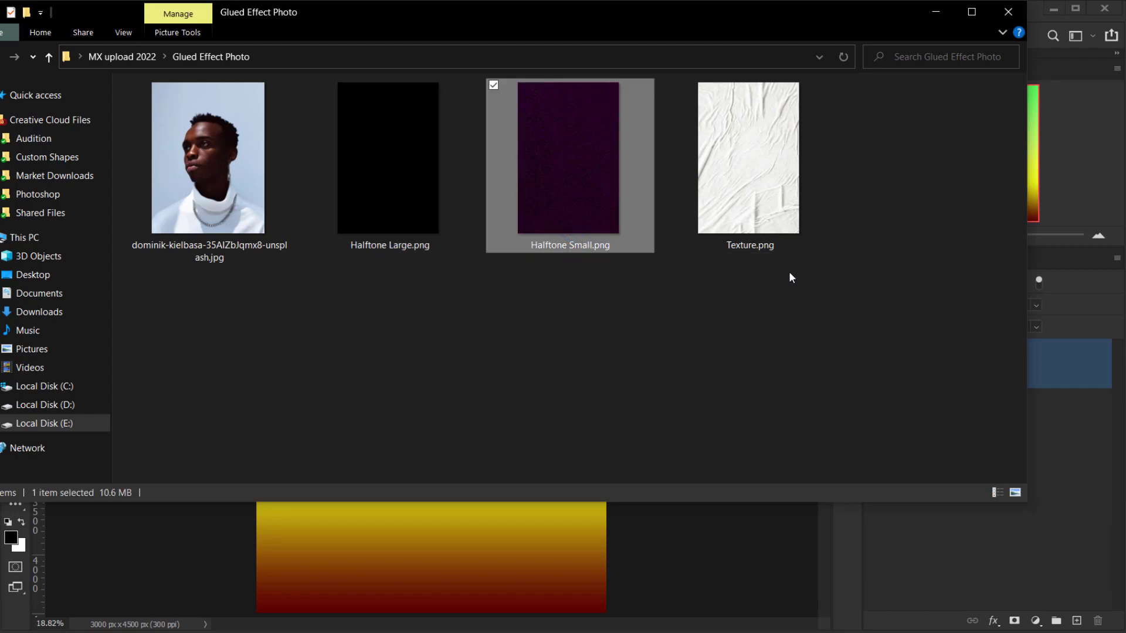
{"action": "left_click", "coordinate": [709, 295]}
{"action": "left_click_drag", "start_coordinate": [391, 277], "coordinate": [835, 316]}
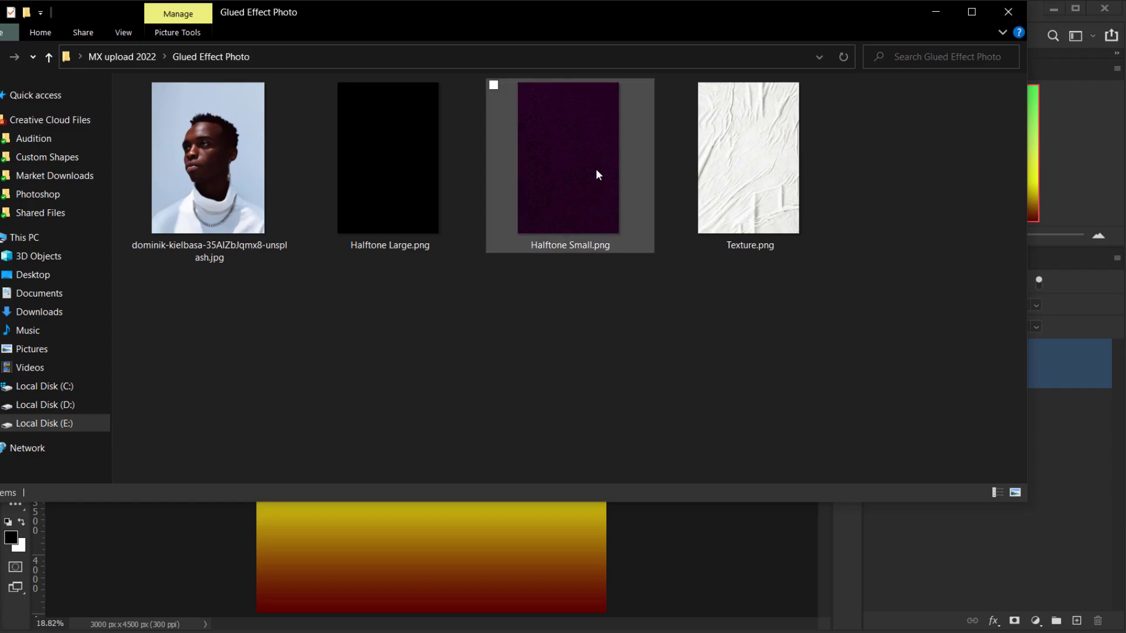
{"action": "mouse_move", "coordinate": [601, 222]}
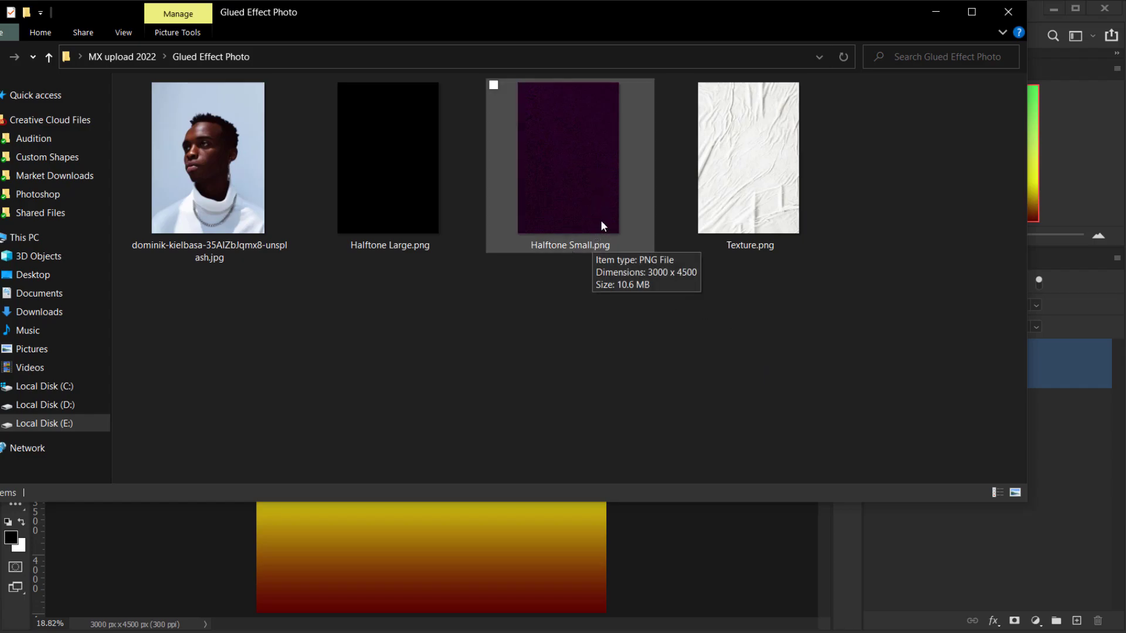
{"action": "left_click", "coordinate": [375, 240]}
{"action": "left_click", "coordinate": [564, 227]}
{"action": "left_click_drag", "start_coordinate": [581, 189], "coordinate": [483, 554]}
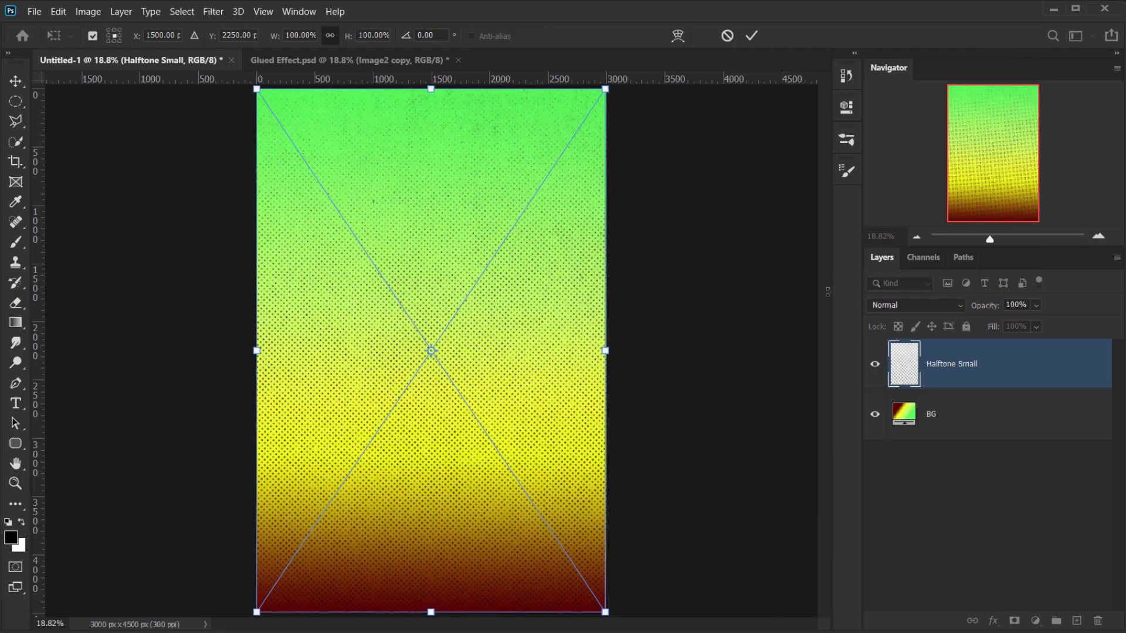
{"action": "key", "text": "Return"}
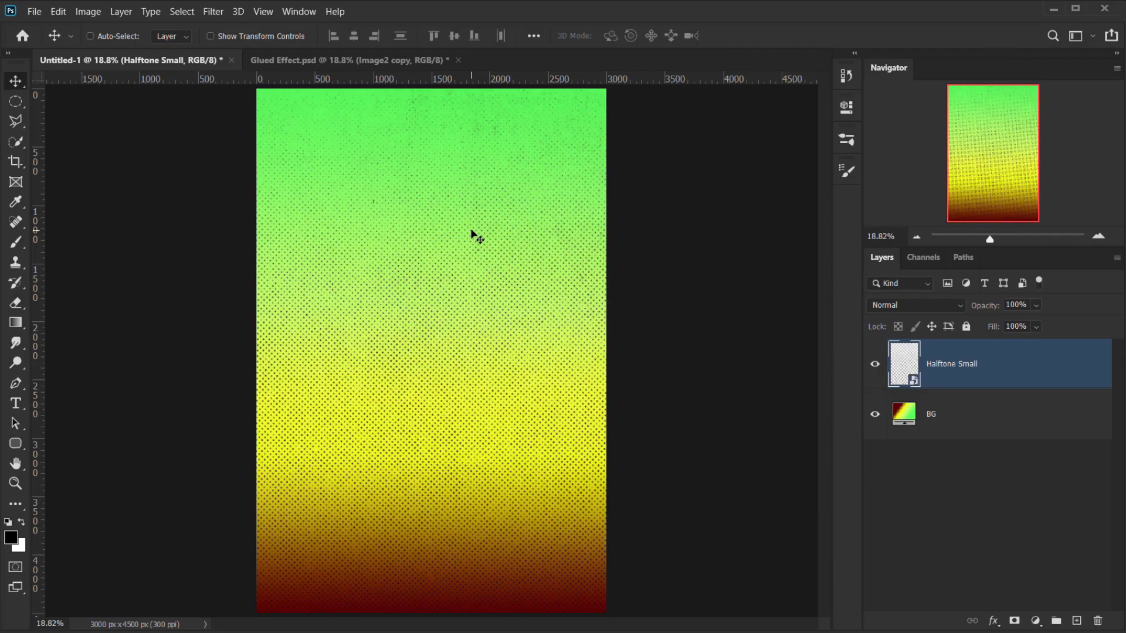
Inspect the halftone dots up close and rasterize the Halftone Small layer.
{"action": "scroll", "coordinate": [474, 209], "scroll_direction": "up", "scroll_amount": 5}
{"action": "scroll", "coordinate": [475, 209], "scroll_direction": "up", "scroll_amount": 3}
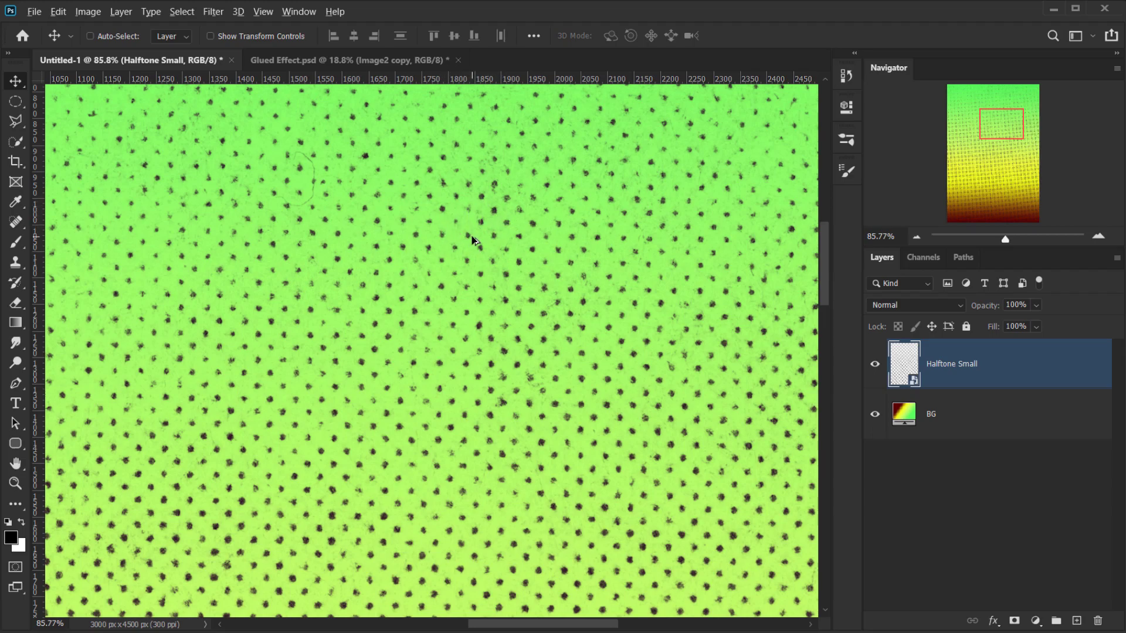
{"action": "scroll", "coordinate": [472, 238], "scroll_direction": "down", "scroll_amount": 2}
{"action": "scroll", "coordinate": [472, 234], "scroll_direction": "down", "scroll_amount": 4}
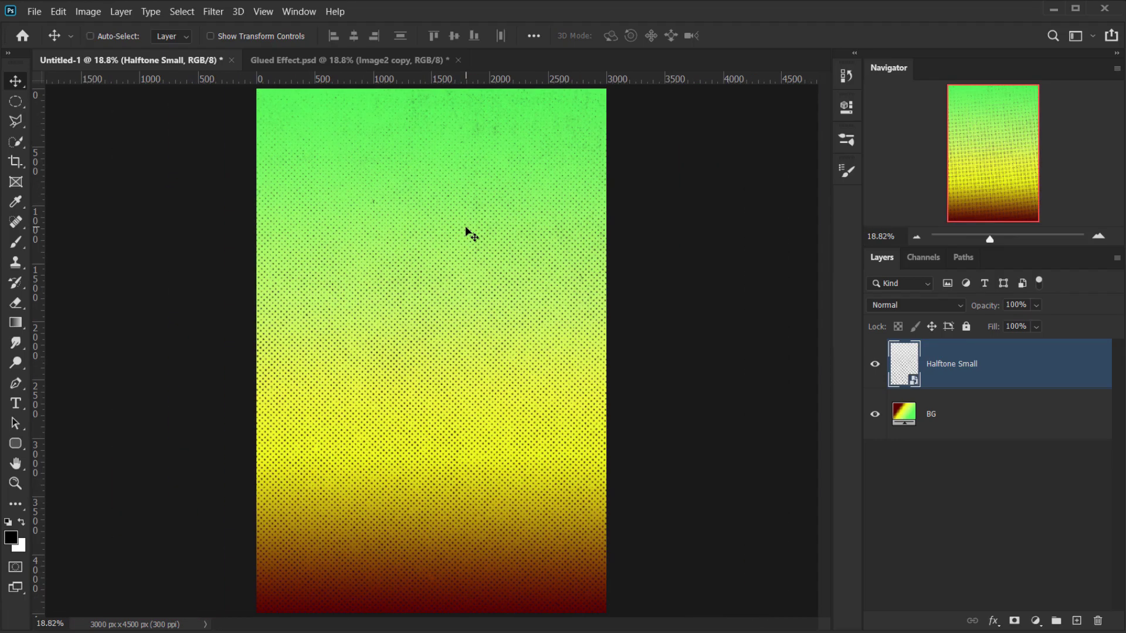
{"action": "right_click", "coordinate": [987, 377]}
{"action": "left_click", "coordinate": [874, 288]}
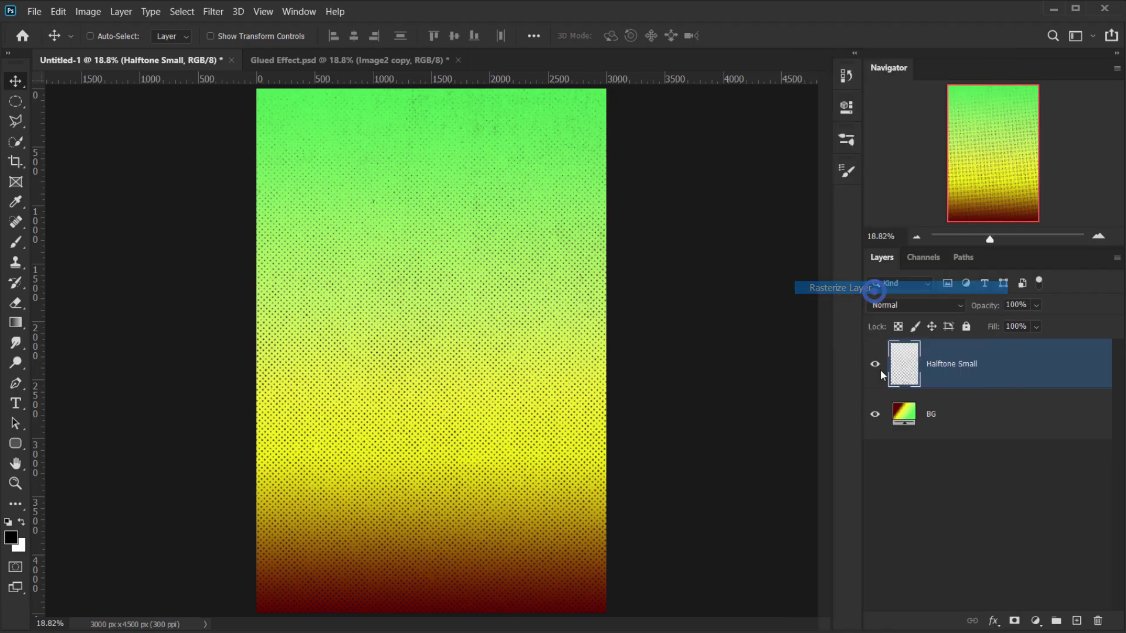
Create a new empty layer above Halftone Small and name it Image.
{"action": "left_click", "coordinate": [1075, 621]}
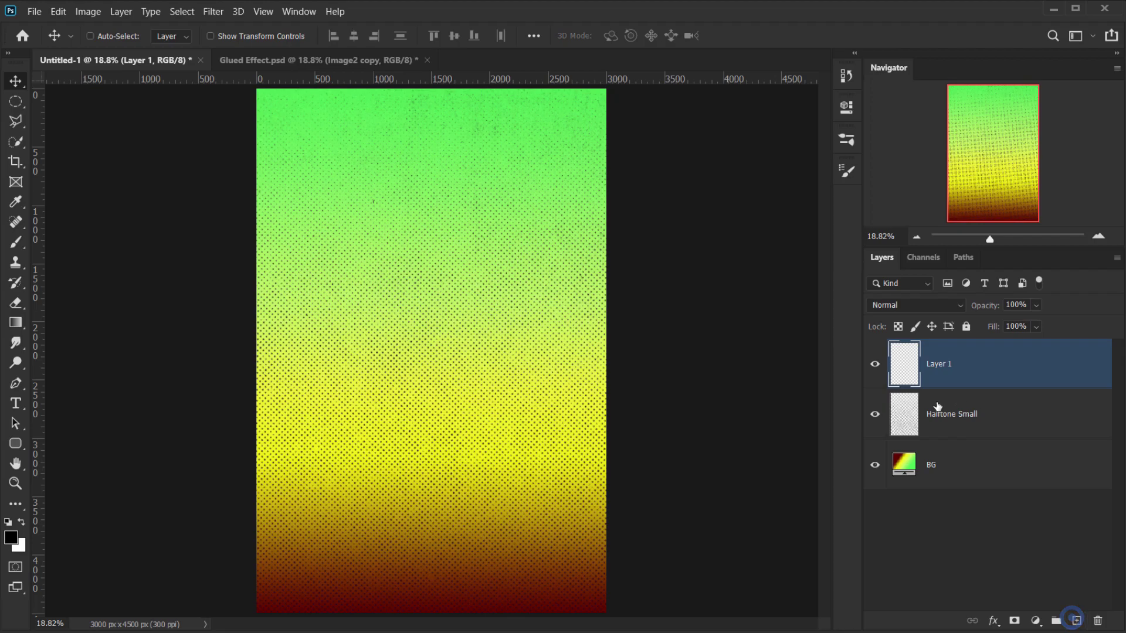
{"action": "double_click", "coordinate": [945, 366]}
{"action": "key", "text": "BackSpace"}
{"action": "key", "text": "Return"}
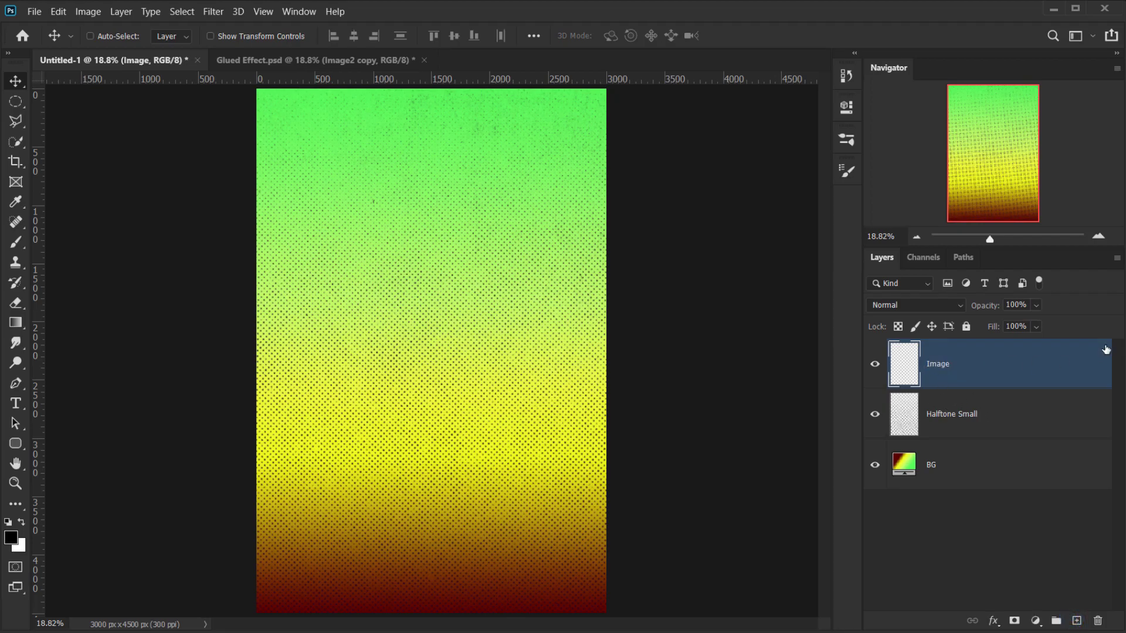
Convert the Image layer to a smart object and open its contents for editing.
{"action": "right_click", "coordinate": [989, 368]}
{"action": "left_click", "coordinate": [840, 229]}
{"action": "right_click", "coordinate": [978, 370]}
{"action": "left_click", "coordinate": [798, 186]}
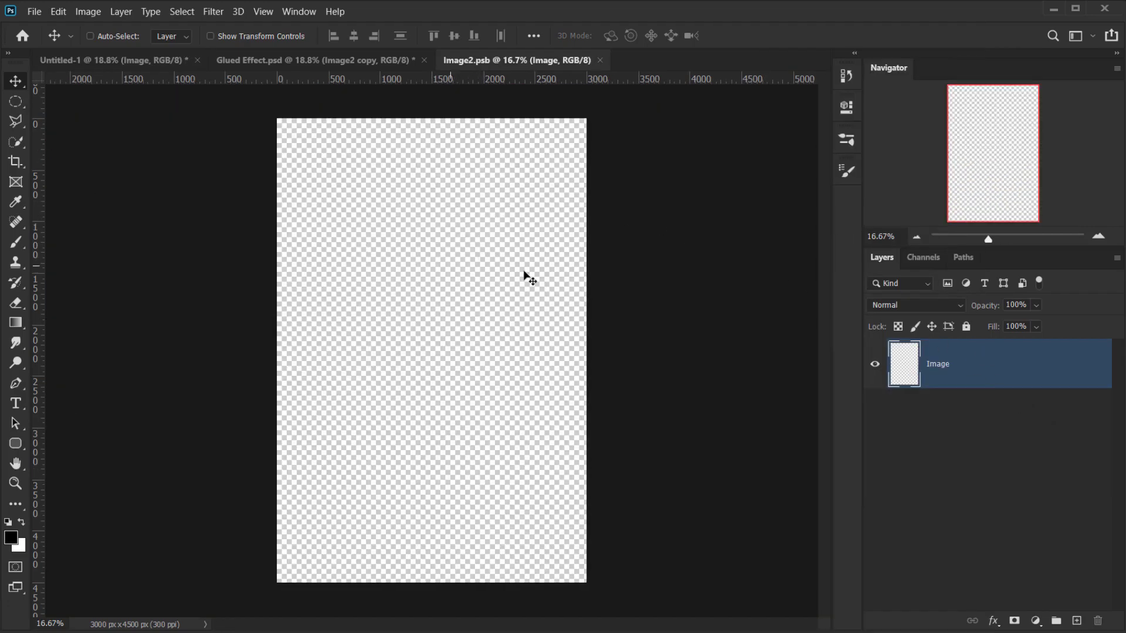
{"action": "left_click_drag", "start_coordinate": [488, 62], "coordinate": [477, 103]}
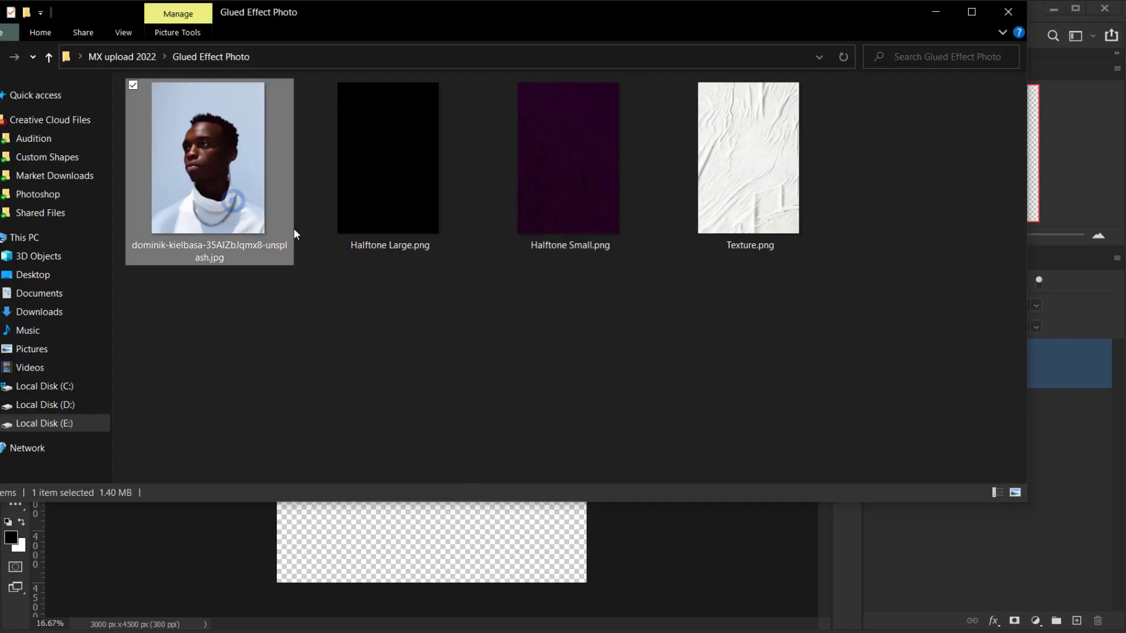
Place the portrait photo in the smart object and enlarge it to about 3808 × 5098 px so it fills the canvas.
{"action": "left_click", "coordinate": [216, 176]}
{"action": "left_click_drag", "start_coordinate": [216, 176], "coordinate": [422, 217]}
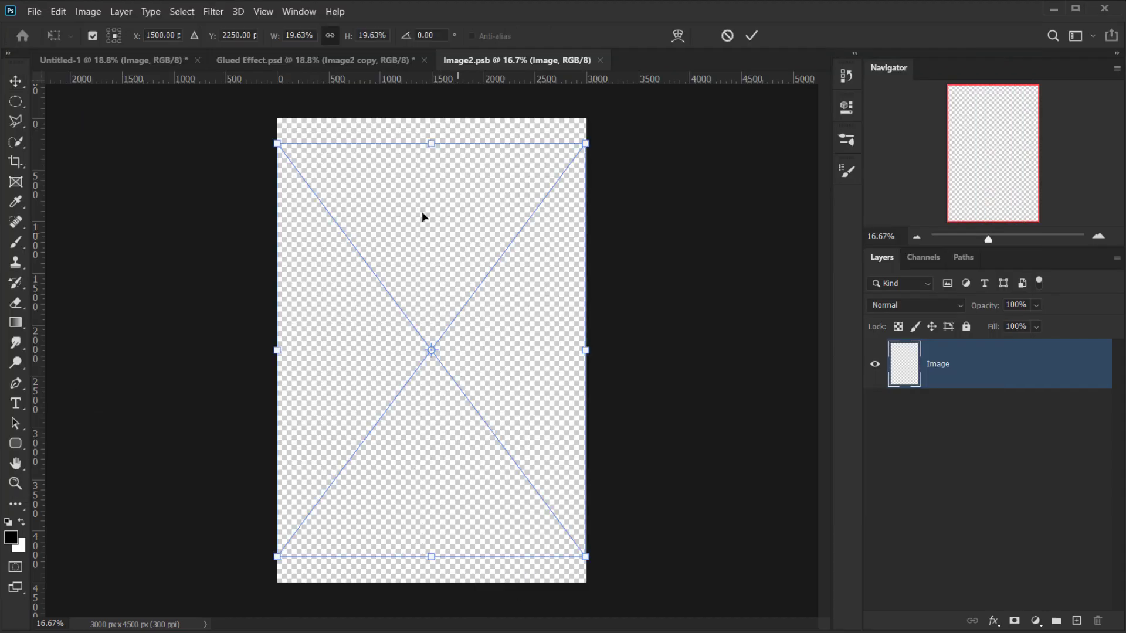
{"action": "left_click_drag", "start_coordinate": [426, 142], "coordinate": [422, 54]}
{"action": "left_click_drag", "start_coordinate": [436, 554], "coordinate": [435, 581]}
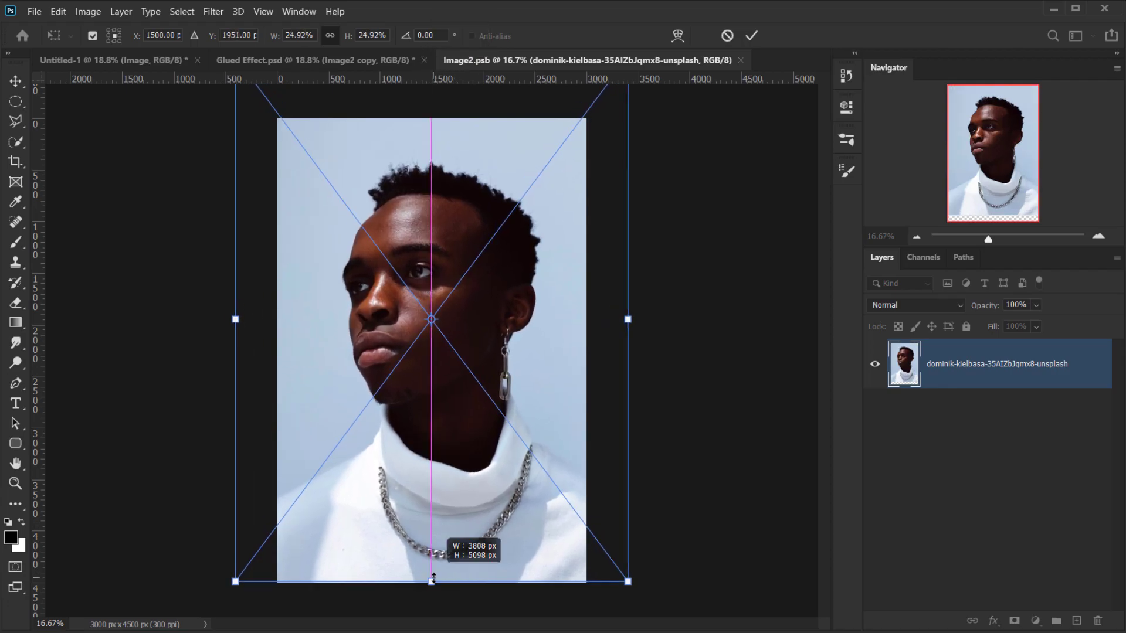
{"action": "left_click", "coordinate": [752, 34]}
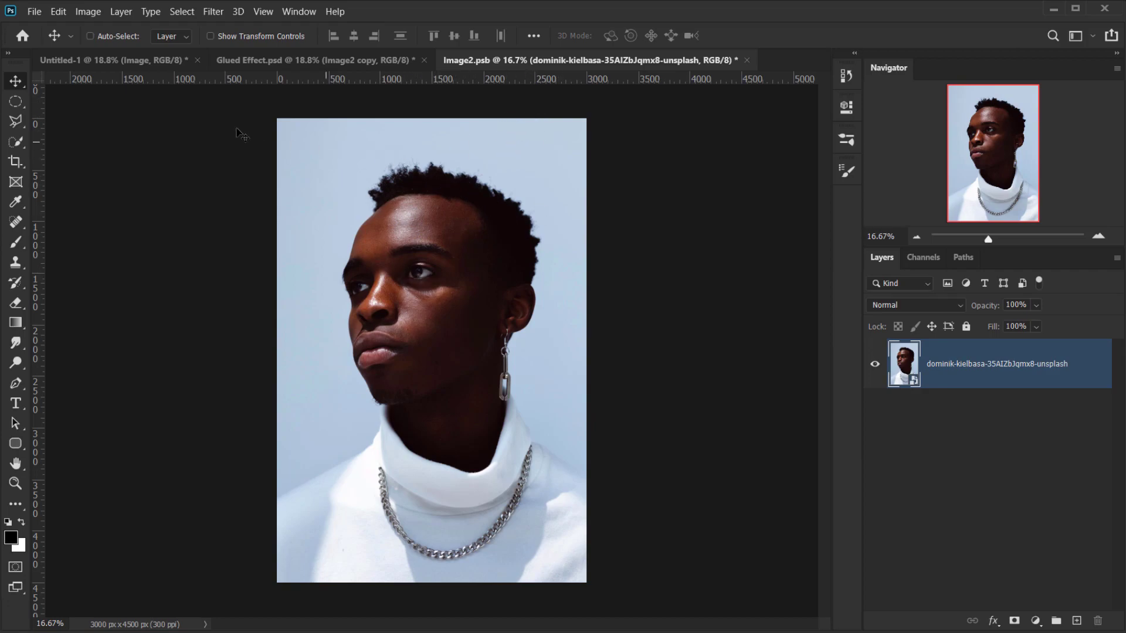
Mask out the portrait's background from a Select Subject selection, and save and close the smart object's contents.
{"action": "left_click", "coordinate": [180, 13]}
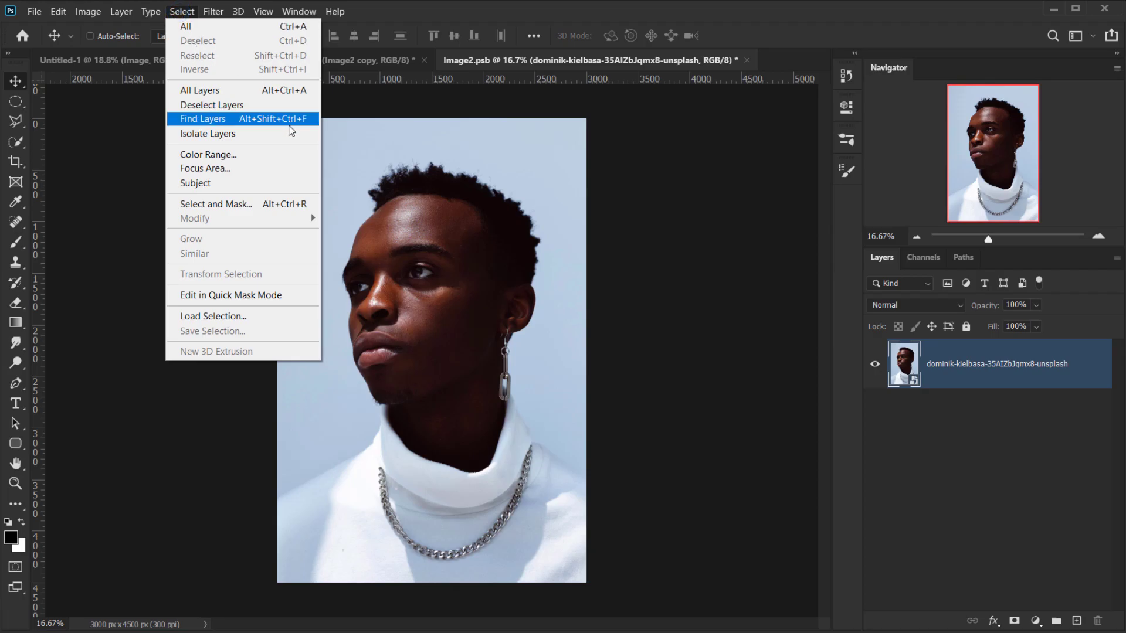
{"action": "left_click", "coordinate": [245, 184]}
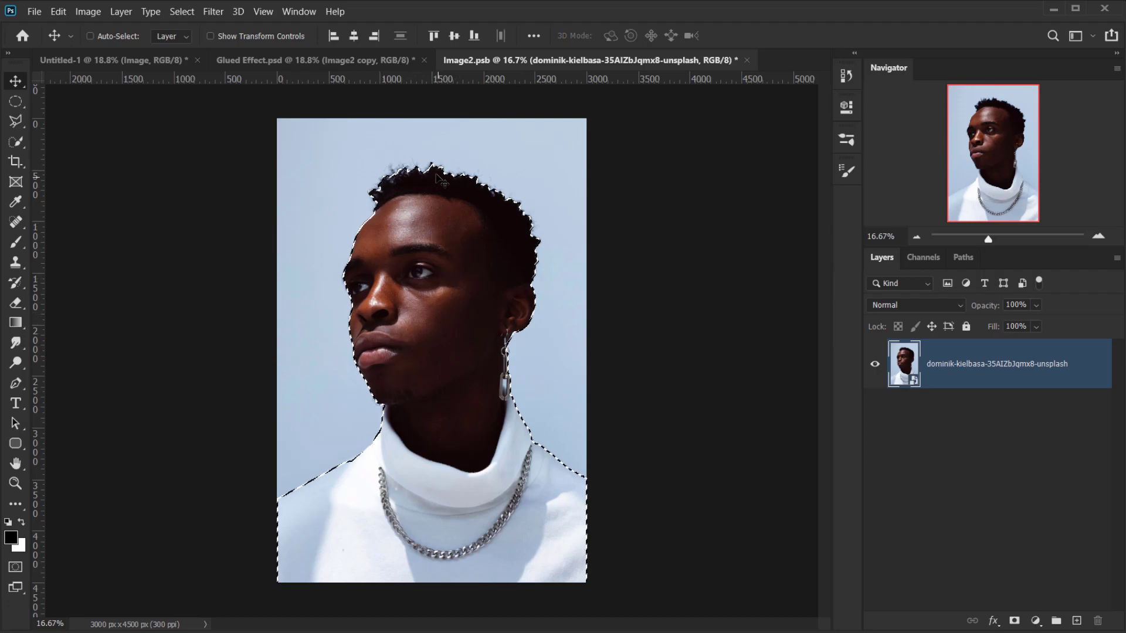
{"action": "left_click", "coordinate": [1014, 620]}
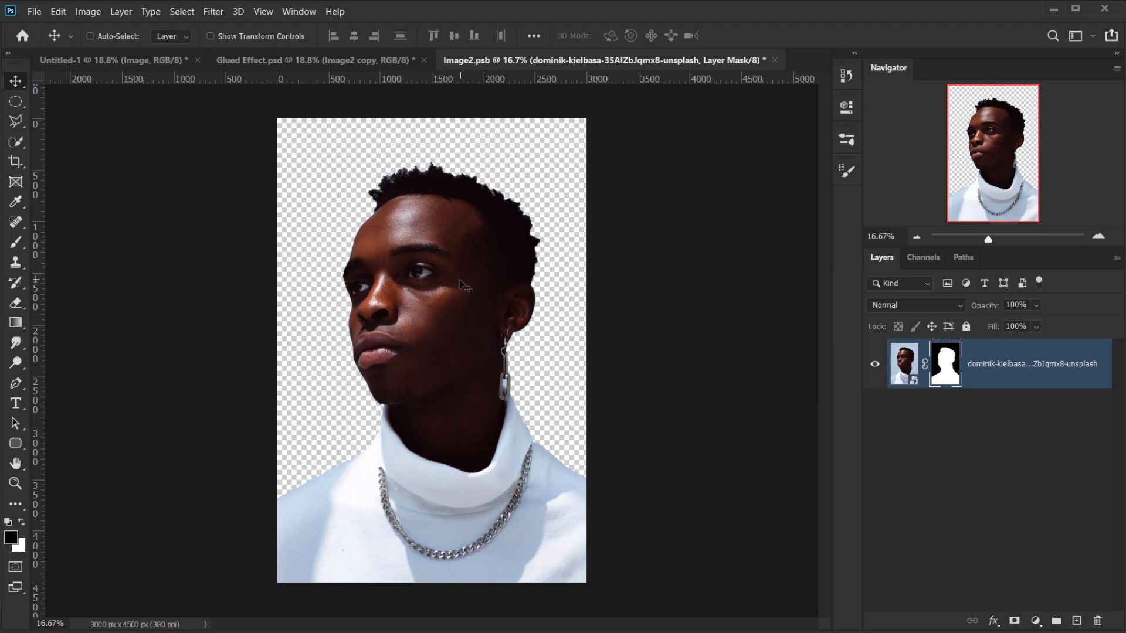
{"action": "left_click", "coordinate": [773, 60]}
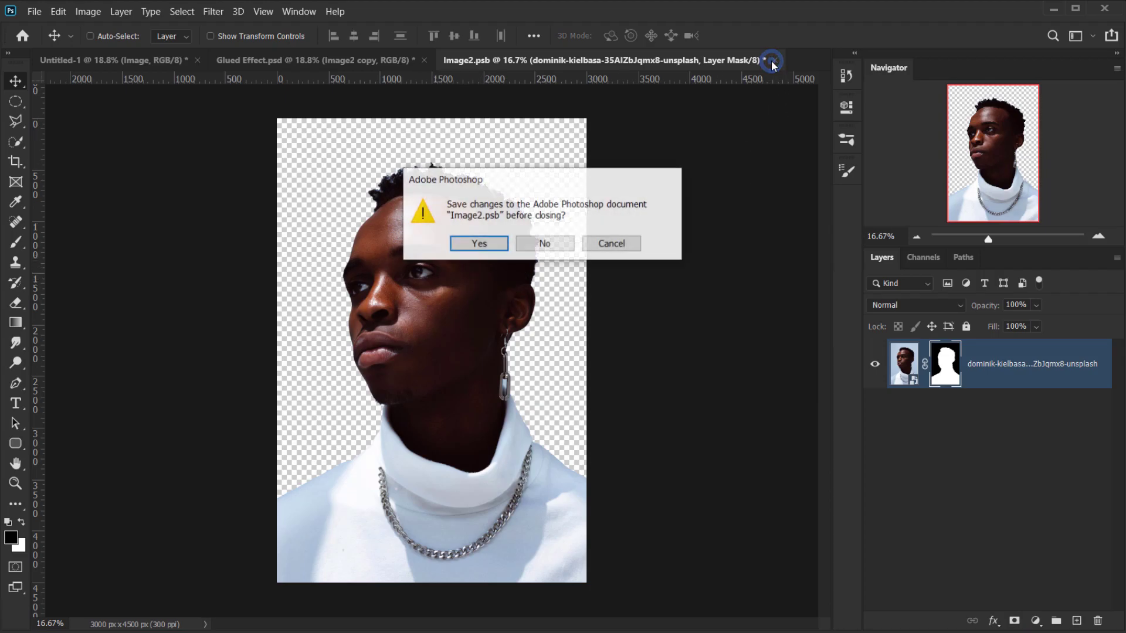
{"action": "left_click", "coordinate": [469, 243]}
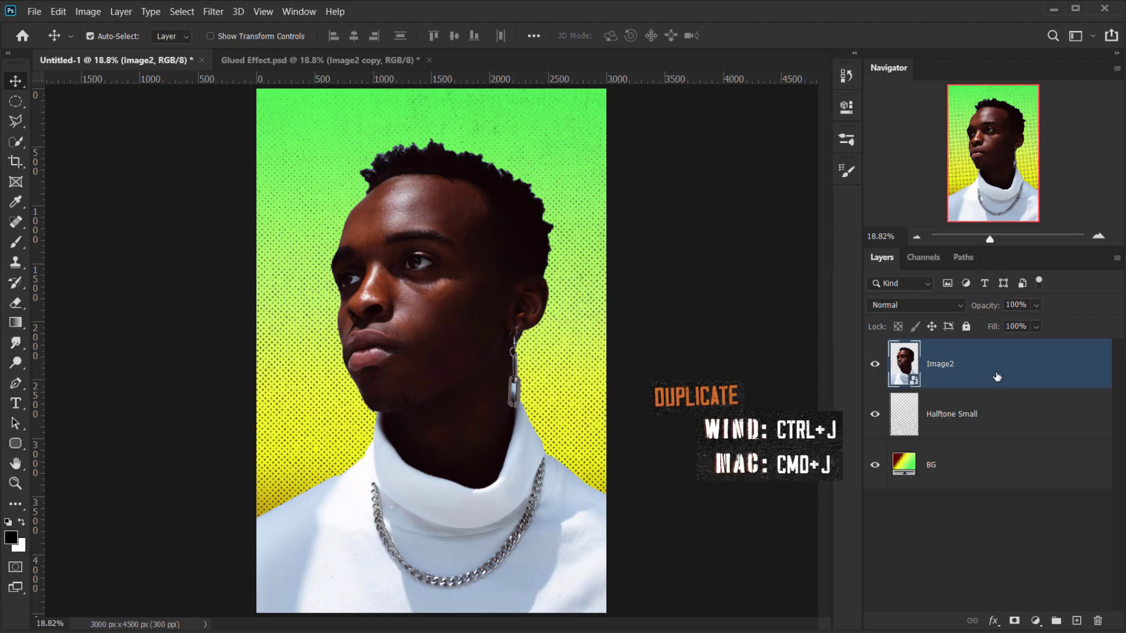
Duplicate the Image2 portrait layer and rename the copy as Lines.
{"action": "key", "text": "ctrl+j"}
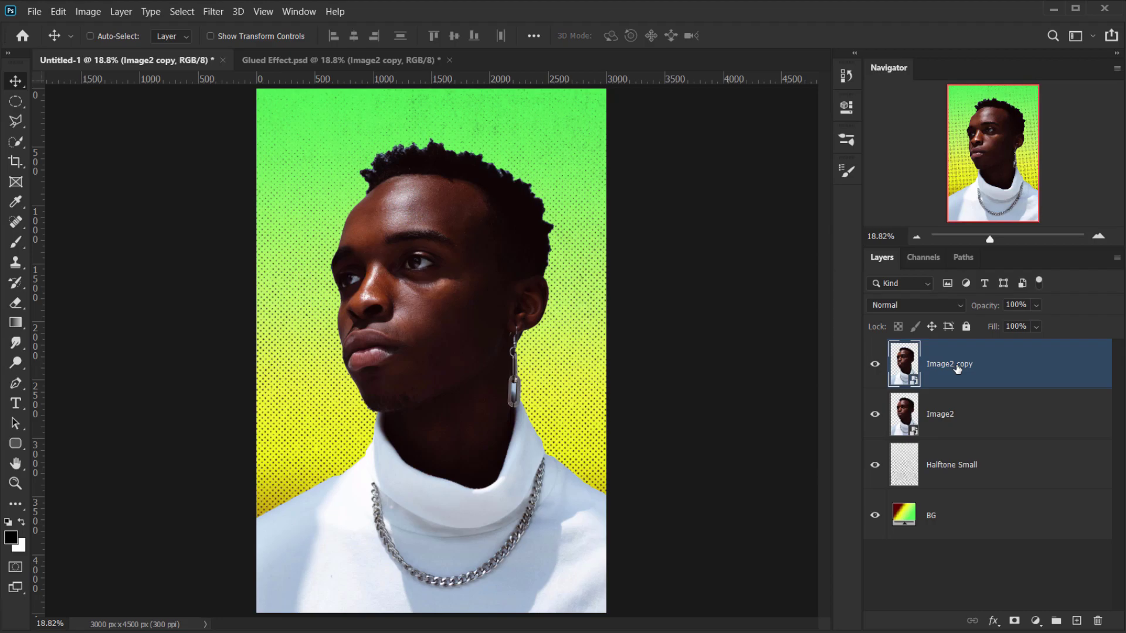
{"action": "double_click", "coordinate": [961, 365]}
{"action": "type", "text": "Lines"}
{"action": "key", "text": "Return"}
Rename the Image2 layer as Effect and hide the Lines layer above it.
{"action": "double_click", "coordinate": [942, 418]}
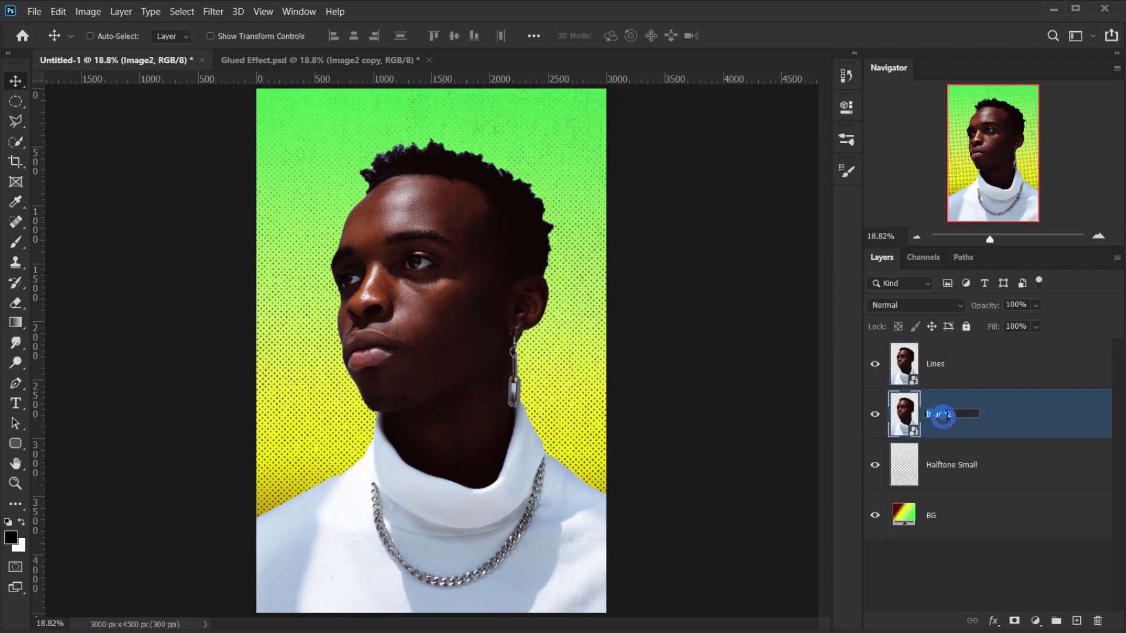
{"action": "type", "text": "Effect"}
{"action": "key", "text": "Return"}
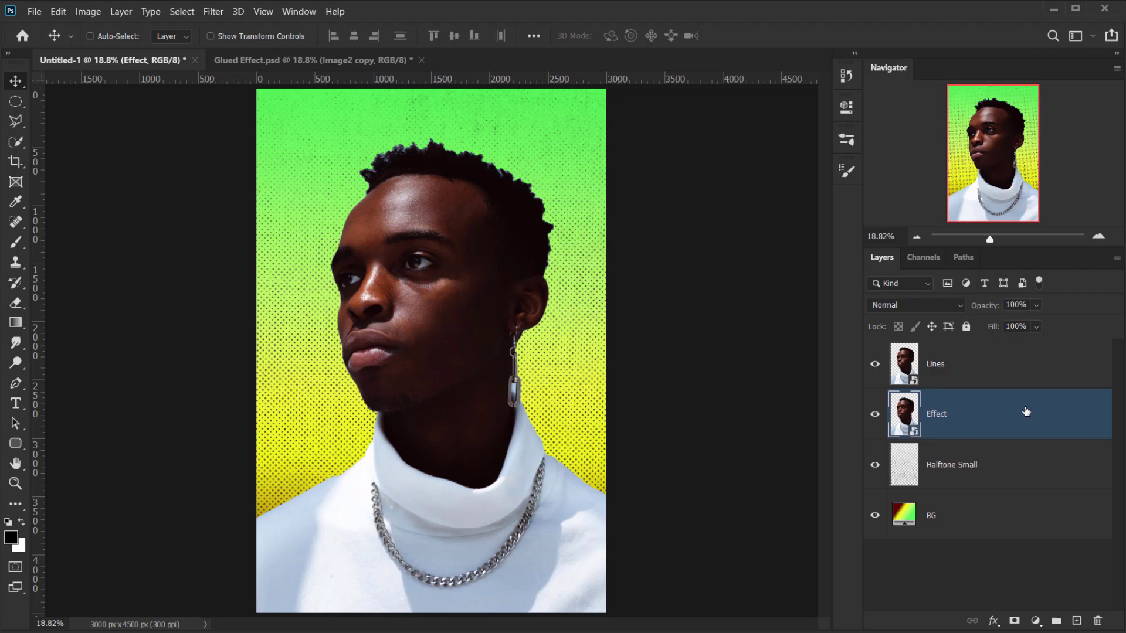
{"action": "left_click", "coordinate": [1054, 367]}
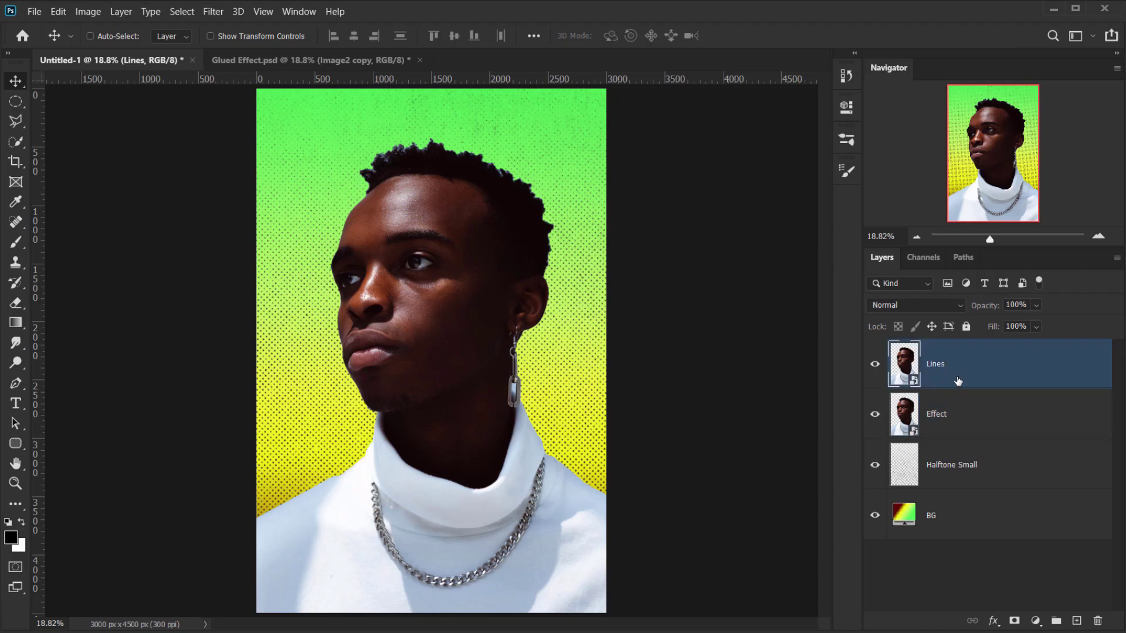
{"action": "left_click", "coordinate": [876, 367]}
Start a Shadows/Highlights adjustment on the Effect layer with shadows at 71% amount, 50% tone and 30 px radius.
{"action": "left_click", "coordinate": [961, 416]}
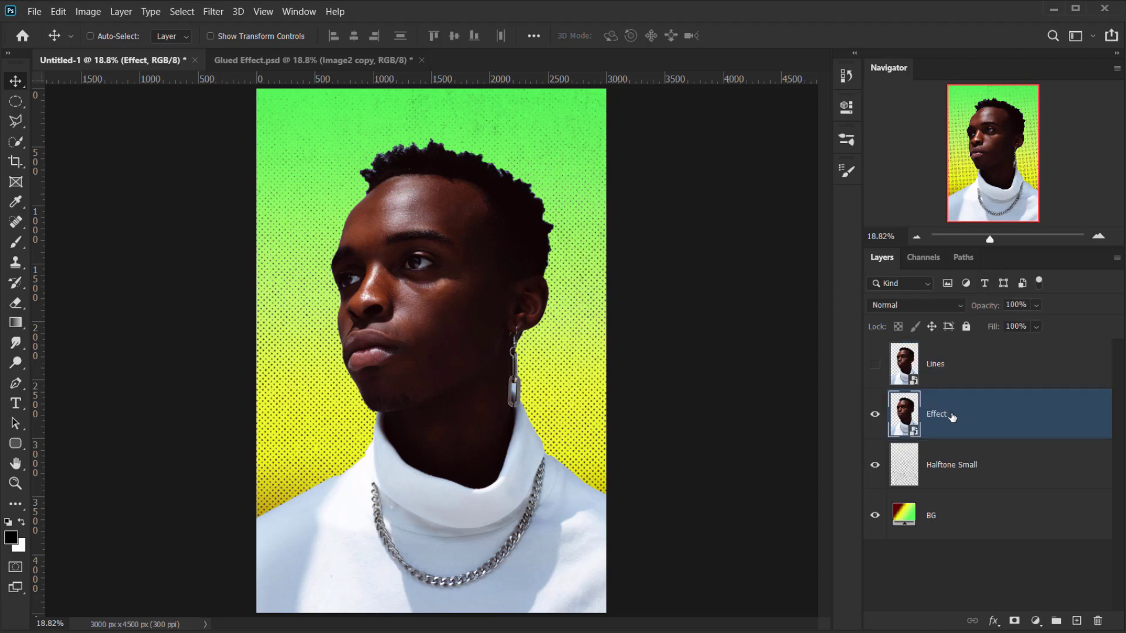
{"action": "left_click", "coordinate": [95, 14]}
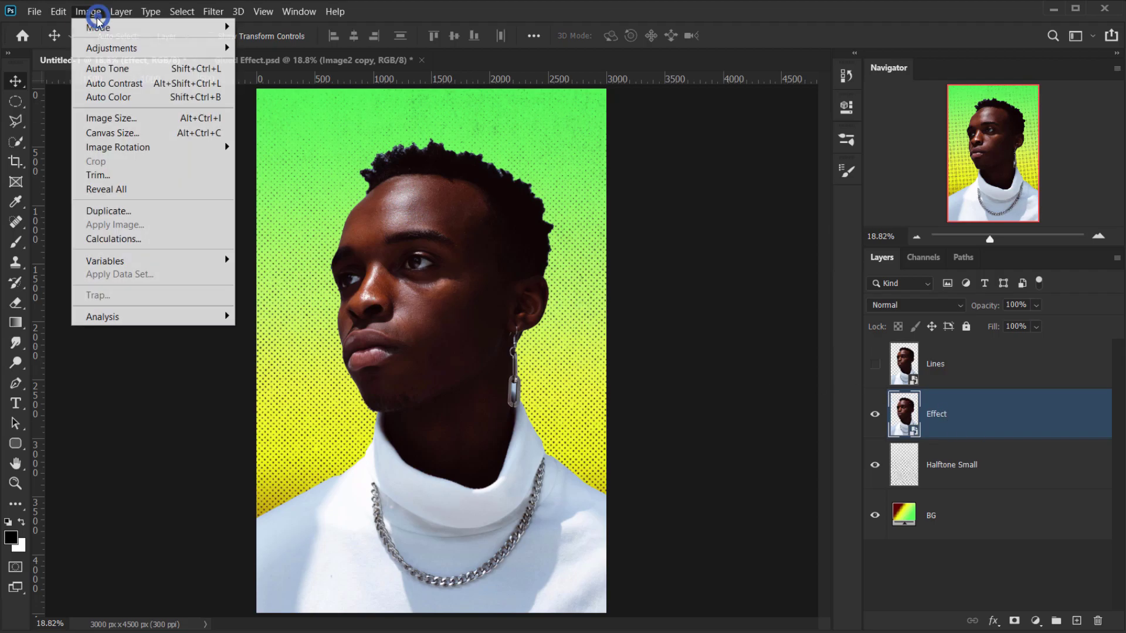
{"action": "mouse_move", "coordinate": [105, 48]}
{"action": "left_click", "coordinate": [305, 297]}
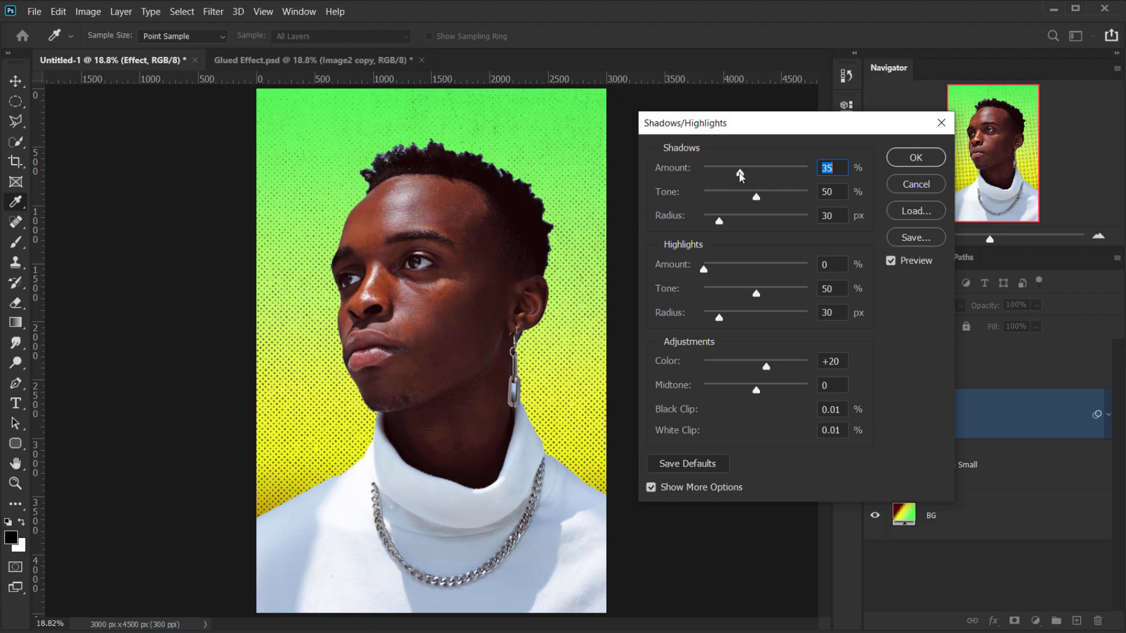
{"action": "left_click", "coordinate": [740, 173]}
{"action": "left_click_drag", "start_coordinate": [759, 171], "coordinate": [768, 172]}
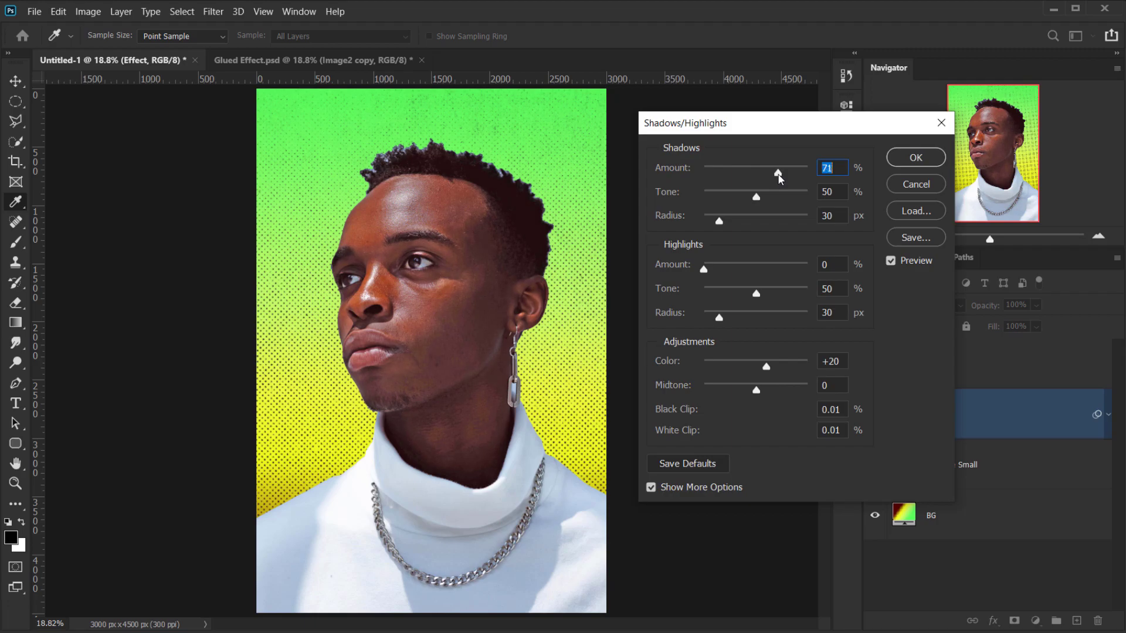
{"action": "left_click", "coordinate": [826, 192]}
{"action": "left_click", "coordinate": [838, 214]}
Set the highlights amount, tone and radius to 0 and the color adjustment to -16, and apply Shadows/Highlights.
{"action": "left_click", "coordinate": [840, 263]}
{"action": "left_click_drag", "start_coordinate": [756, 293], "coordinate": [616, 304]}
{"action": "left_click_drag", "start_coordinate": [720, 316], "coordinate": [627, 326]}
{"action": "left_click_drag", "start_coordinate": [763, 367], "coordinate": [748, 368]}
{"action": "key", "text": "Tab"}
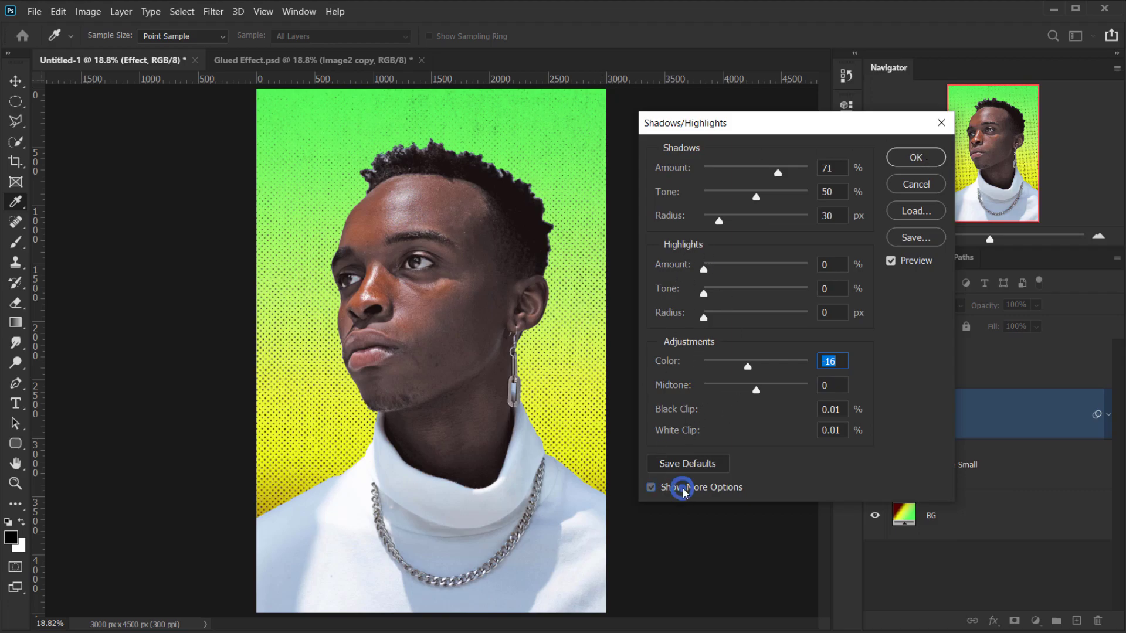
{"action": "left_click", "coordinate": [651, 487]}
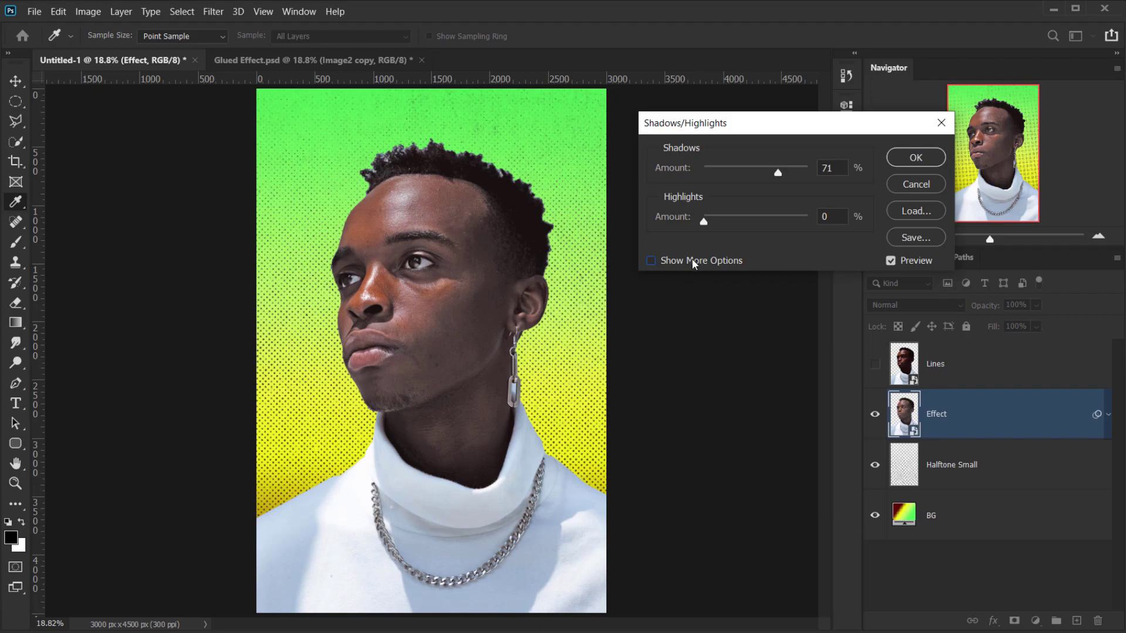
{"action": "left_click", "coordinate": [661, 261]}
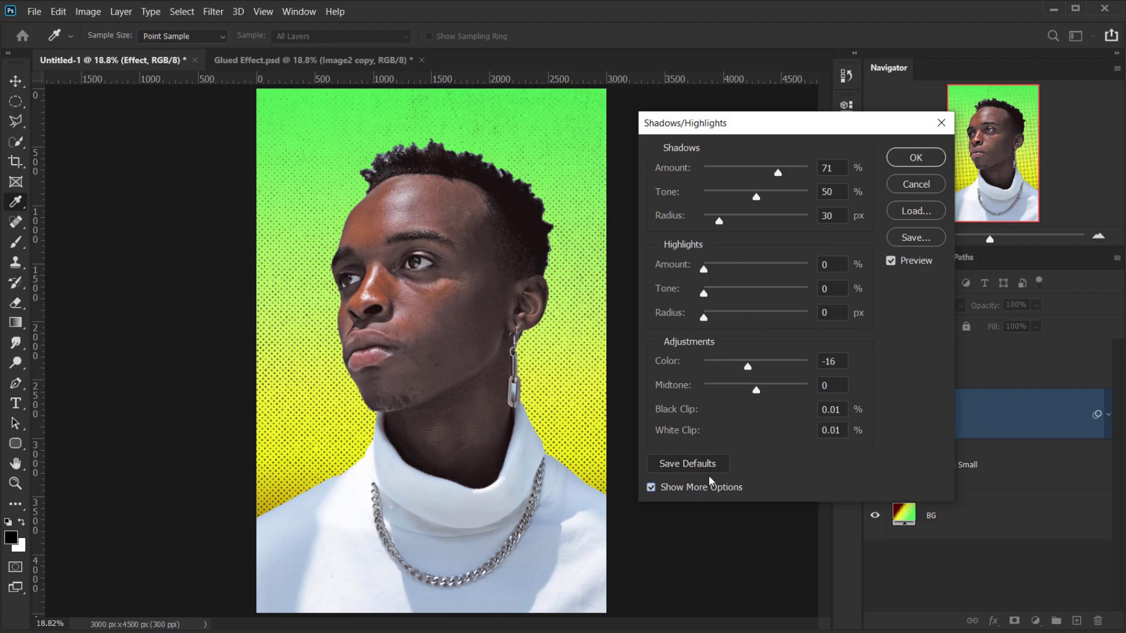
{"action": "left_click", "coordinate": [916, 158]}
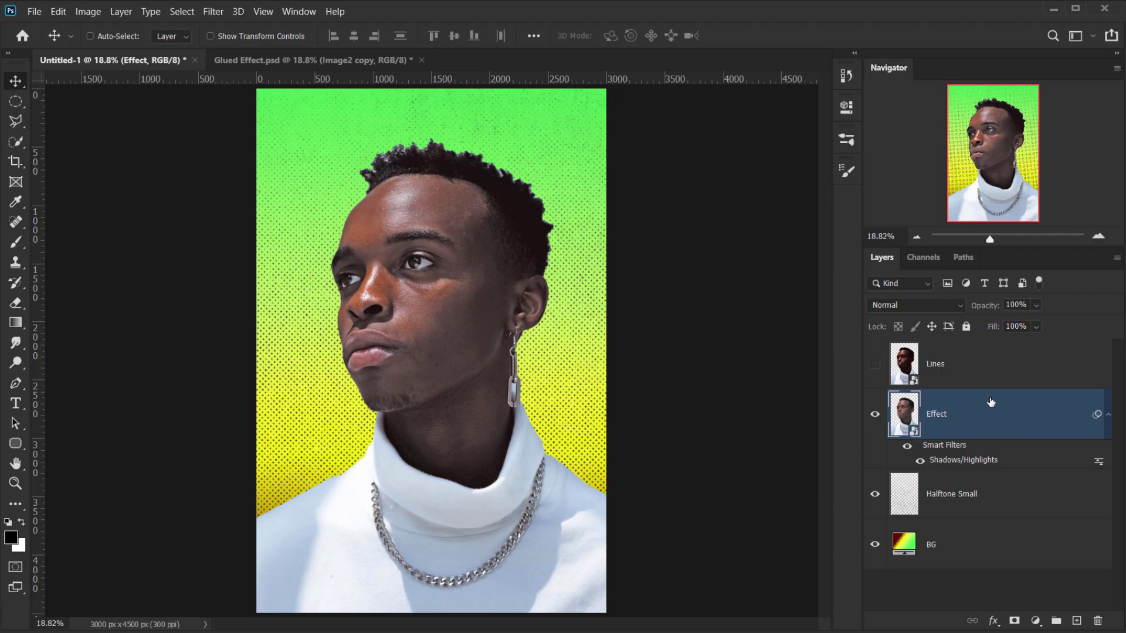
Open the Filter Gallery for the Effect layer and choose the Artistic Cutout filter, previewing the portrait at 25%.
{"action": "left_click", "coordinate": [217, 12]}
{"action": "key", "text": "Escape"}
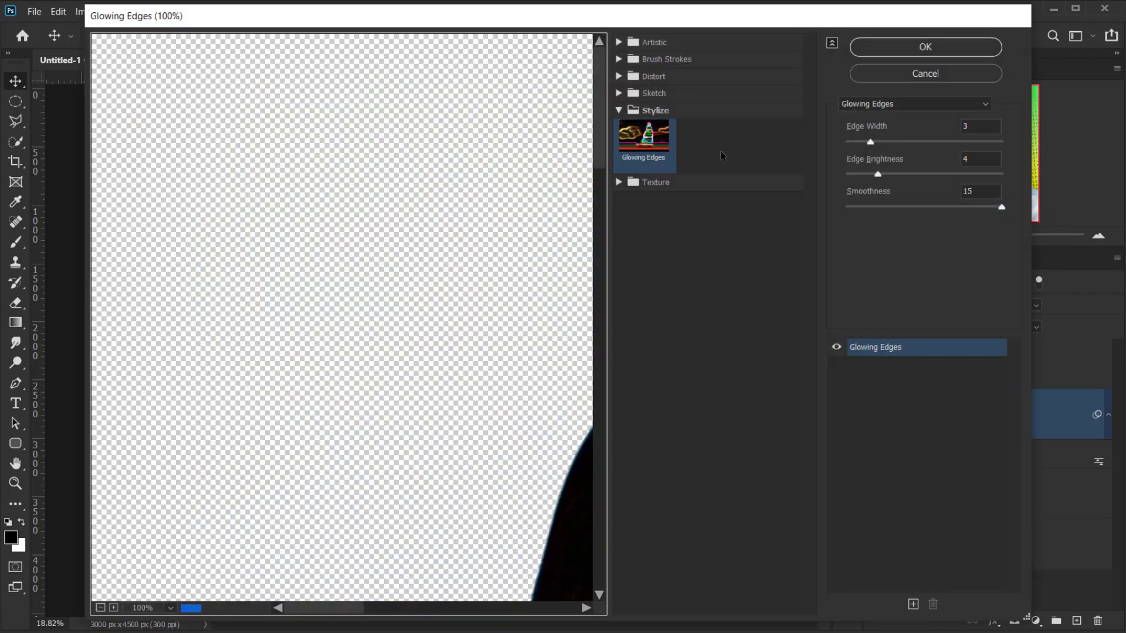
{"action": "left_click", "coordinate": [100, 608]}
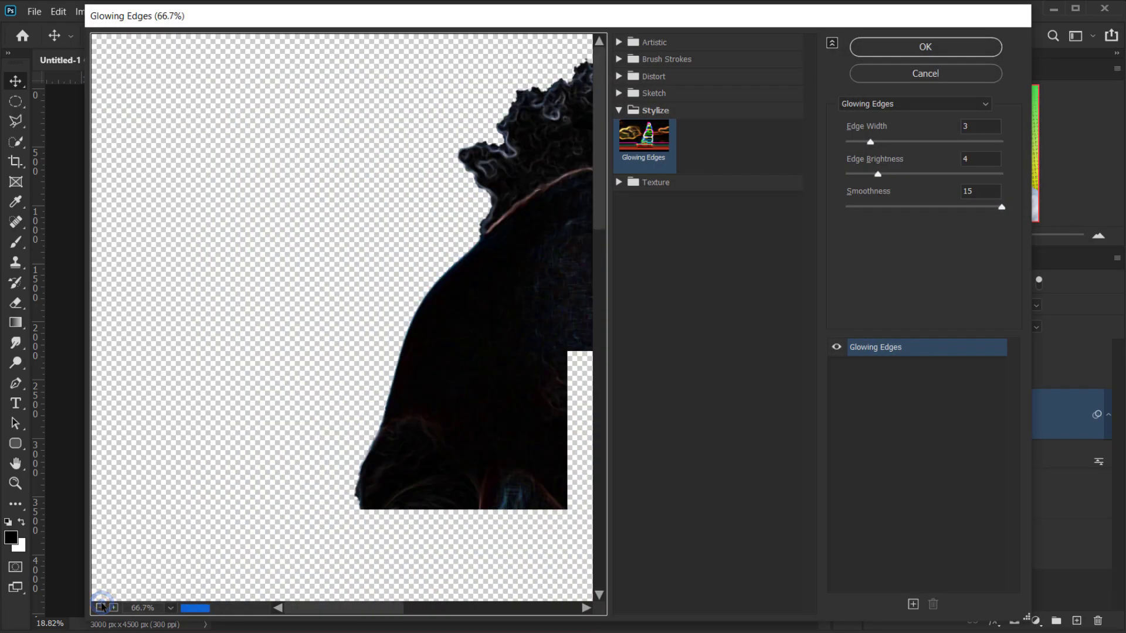
{"action": "left_click", "coordinate": [101, 607]}
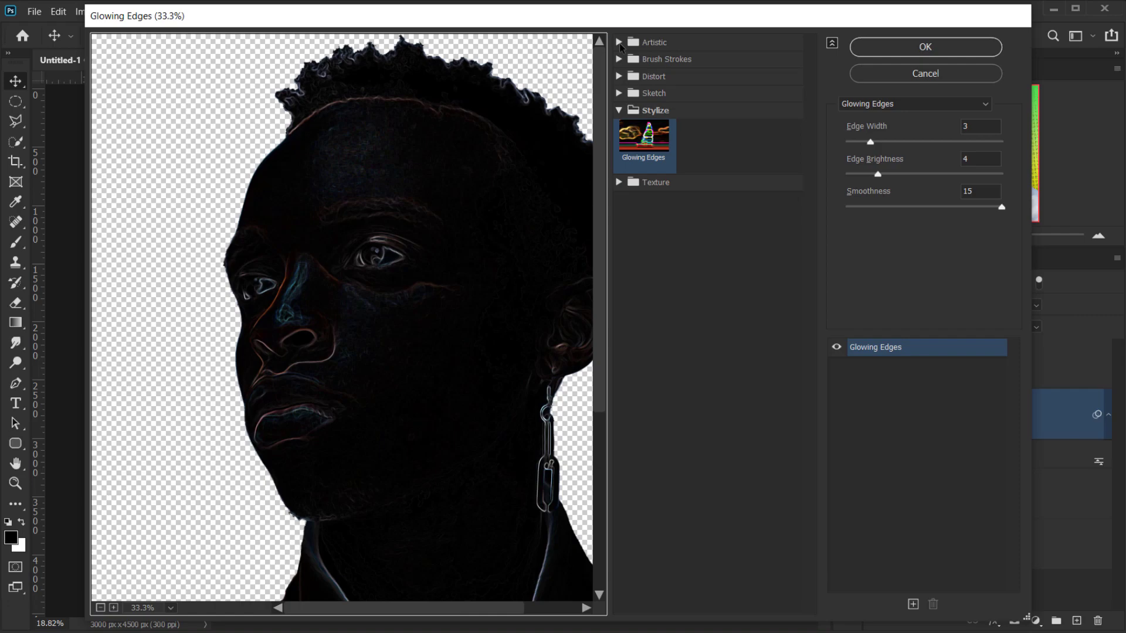
{"action": "left_click", "coordinate": [619, 42]}
{"action": "left_click", "coordinate": [726, 83]}
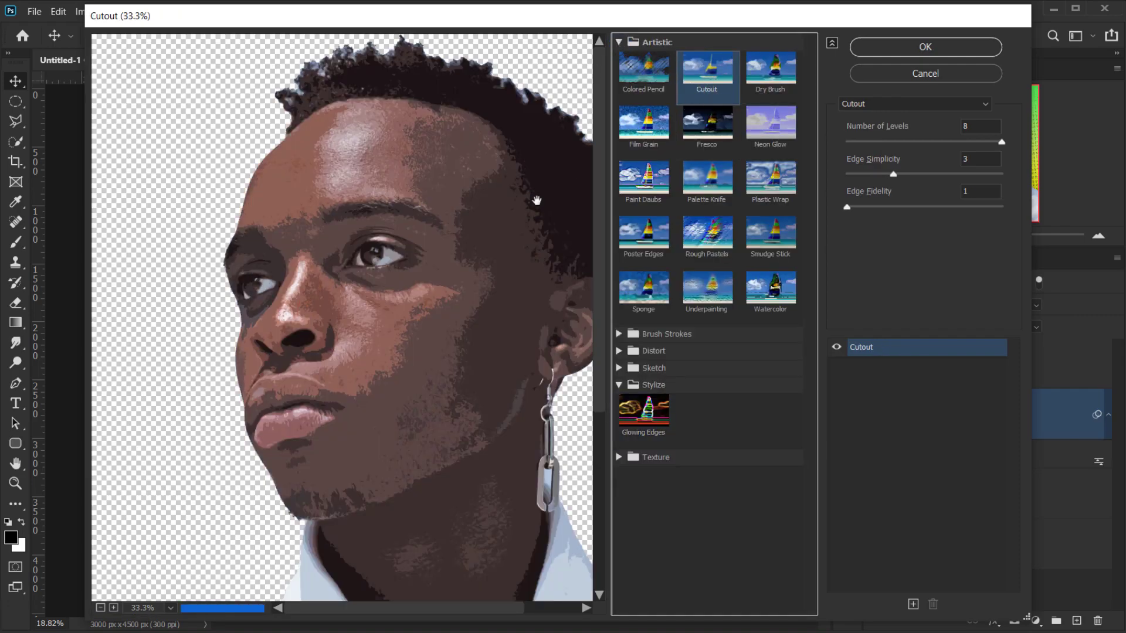
{"action": "left_click_drag", "start_coordinate": [450, 364], "coordinate": [391, 267]}
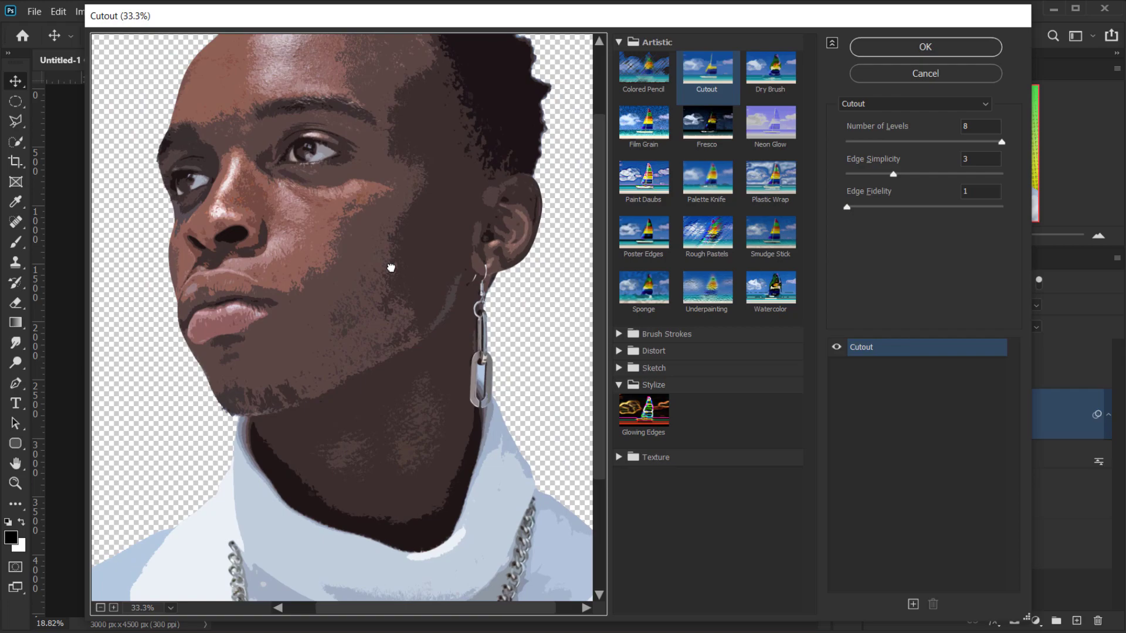
{"action": "left_click", "coordinate": [100, 608]}
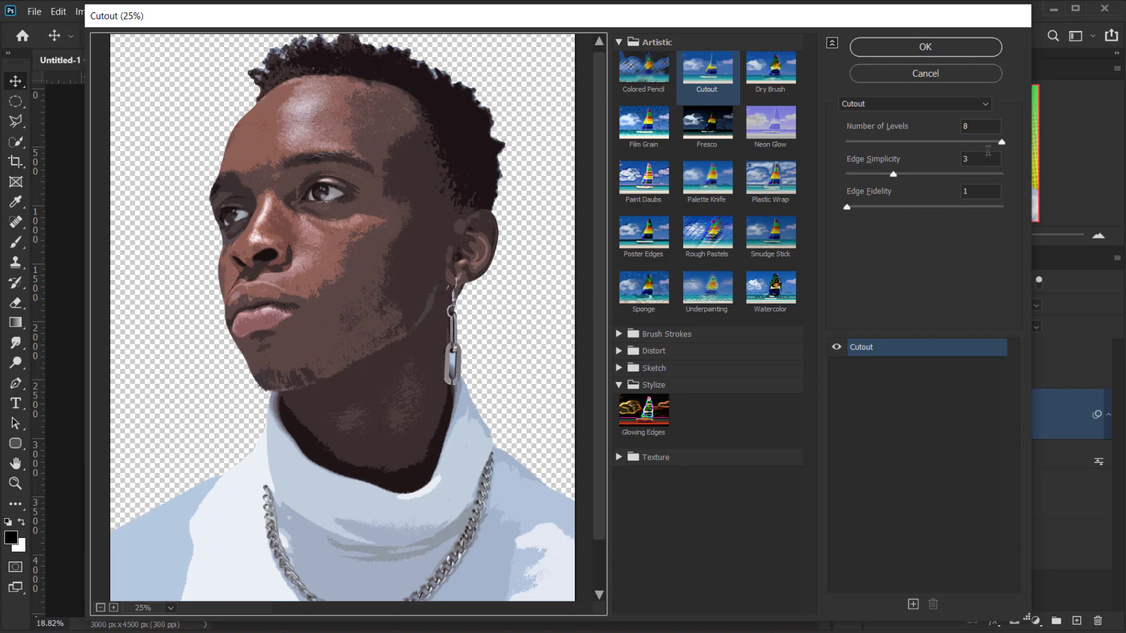
Apply the Cutout filter with 8 levels, edge simplicity 4 and edge fidelity 1.
{"action": "left_click_drag", "start_coordinate": [999, 143], "coordinate": [984, 148]}
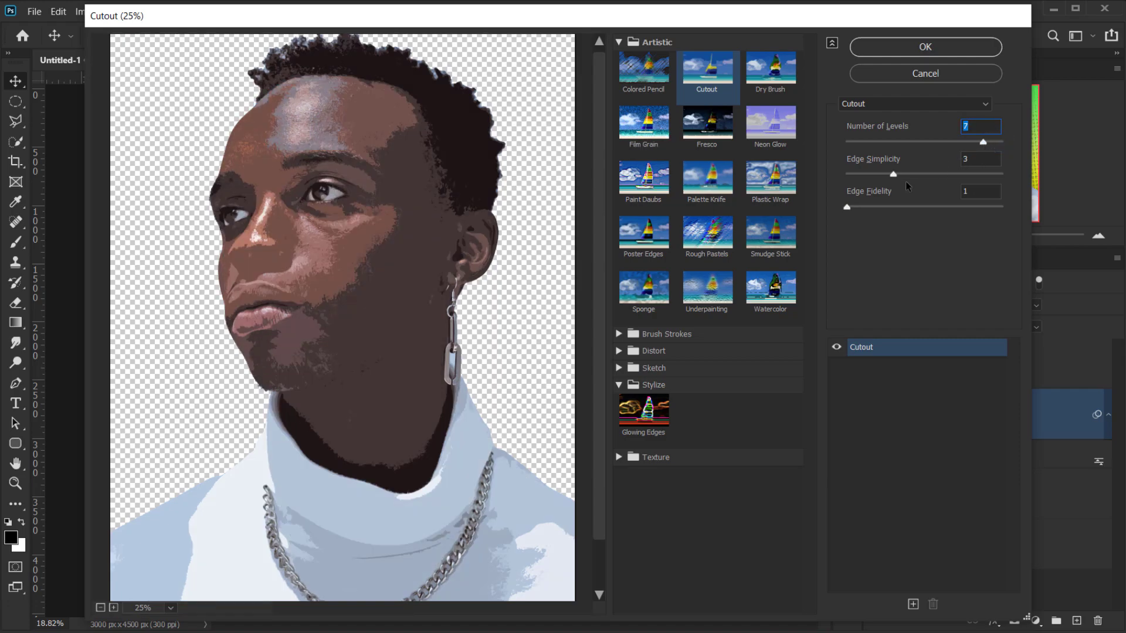
{"action": "left_click_drag", "start_coordinate": [893, 175], "coordinate": [907, 176]}
{"action": "left_click_drag", "start_coordinate": [976, 143], "coordinate": [1018, 141]}
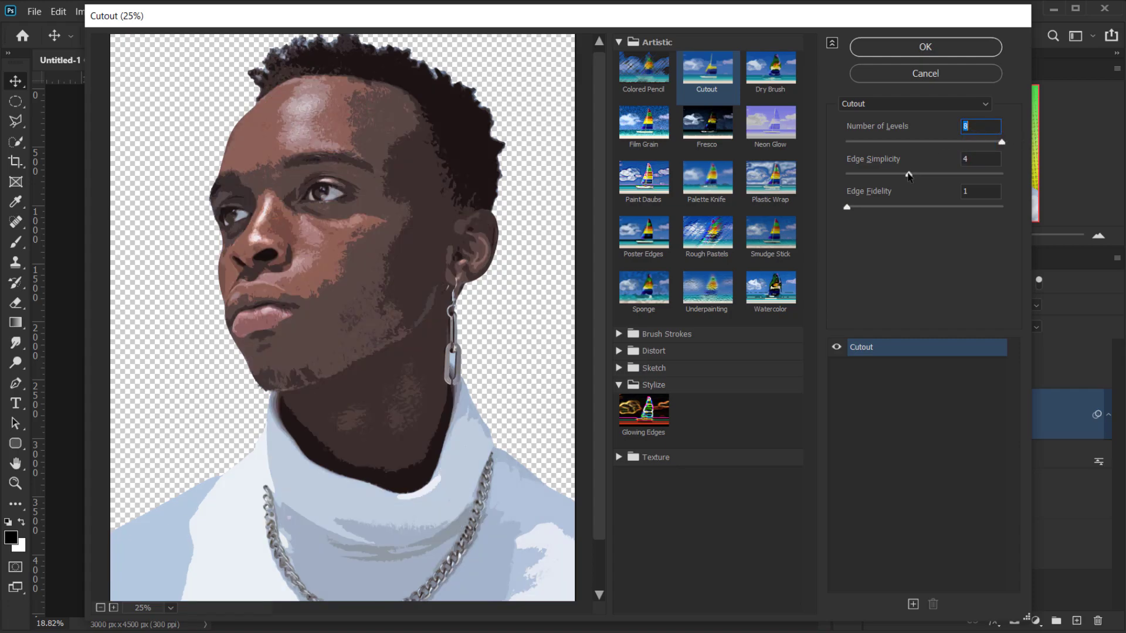
{"action": "mouse_move", "coordinate": [908, 176]}
{"action": "left_mouse_down"}
{"action": "mouse_move", "coordinate": [895, 176]}
{"action": "mouse_move", "coordinate": [907, 176]}
{"action": "left_mouse_up"}
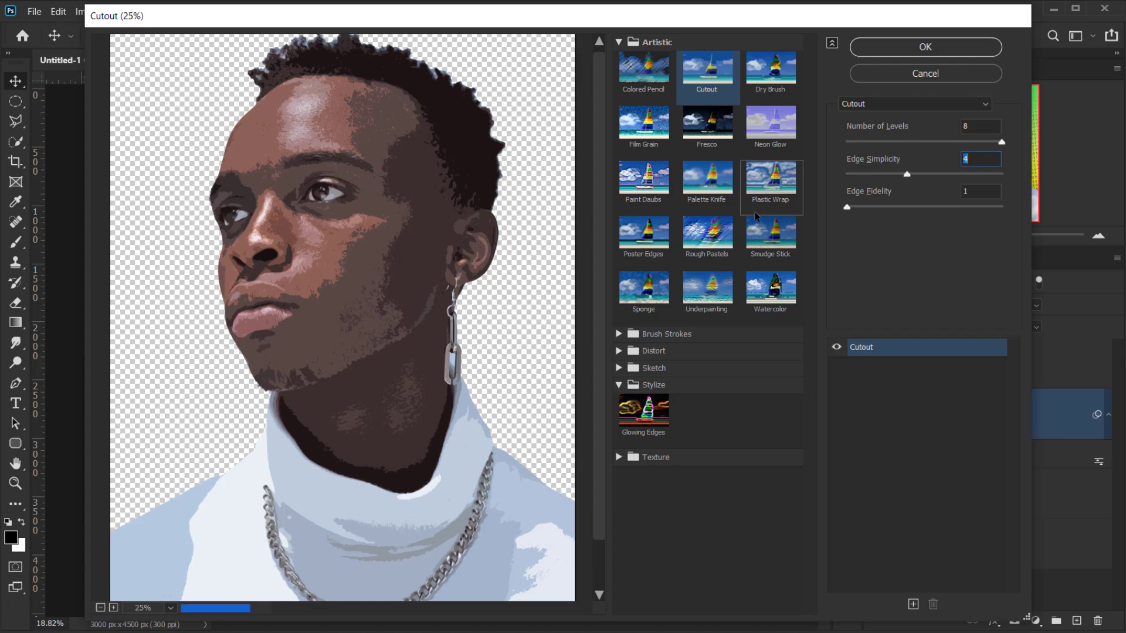
{"action": "left_click", "coordinate": [989, 194]}
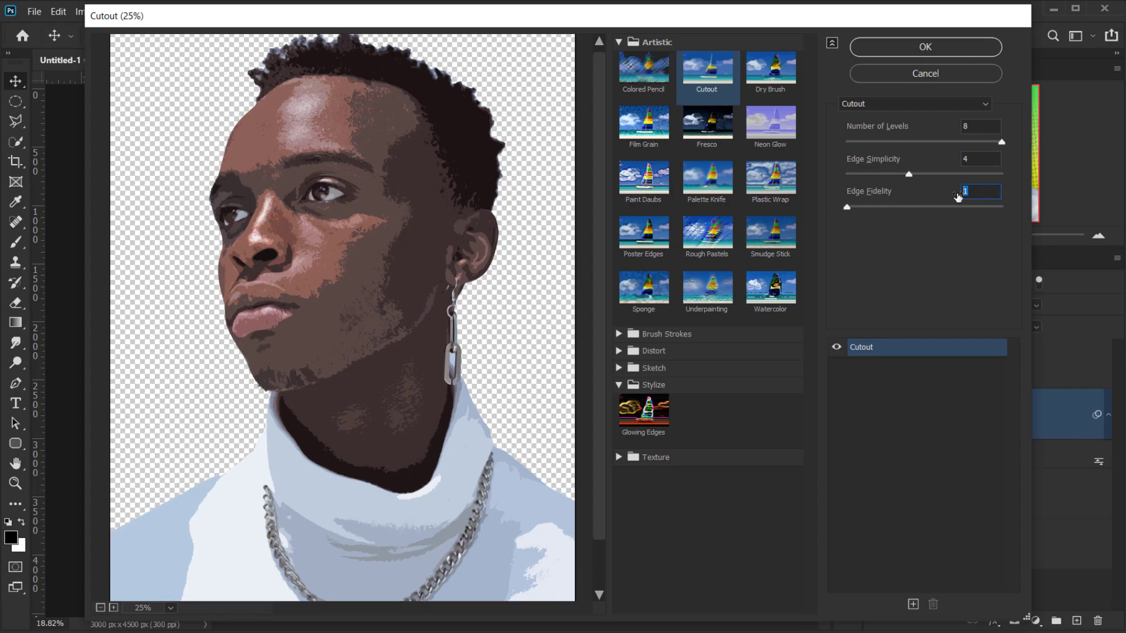
{"action": "left_click", "coordinate": [927, 43]}
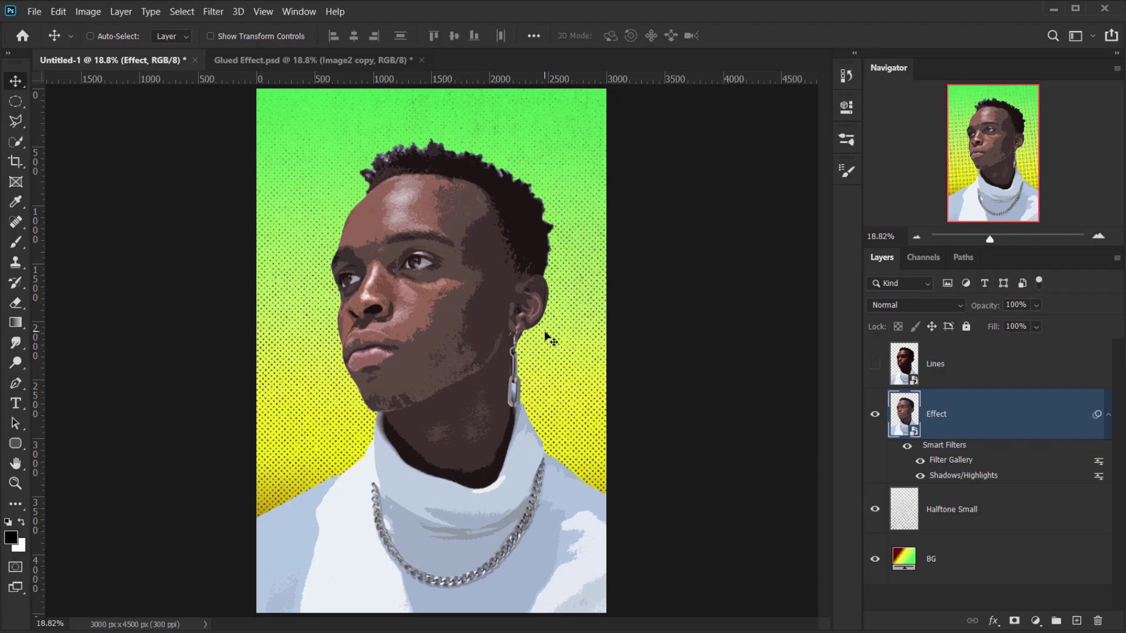
Apply the Oil Paint filter to the Effect layer with stylization 3.3, cleanliness 10, scale 0.1, bristle detail 3.3 and lighting off.
{"action": "left_click", "coordinate": [211, 13]}
{"action": "mouse_move", "coordinate": [302, 322]}
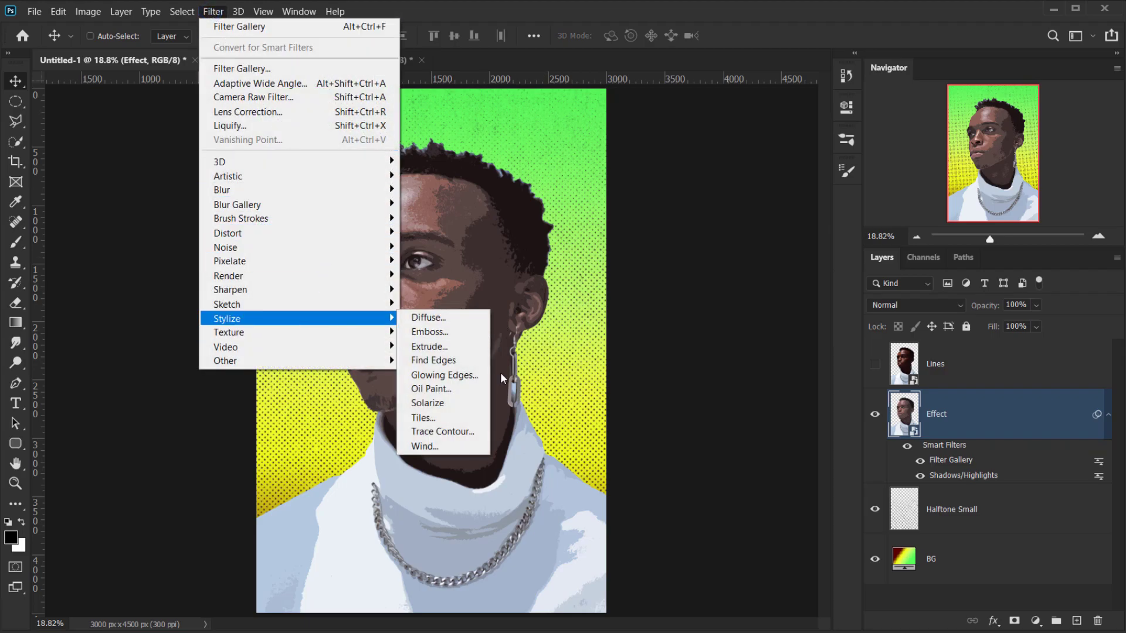
{"action": "left_click", "coordinate": [459, 389]}
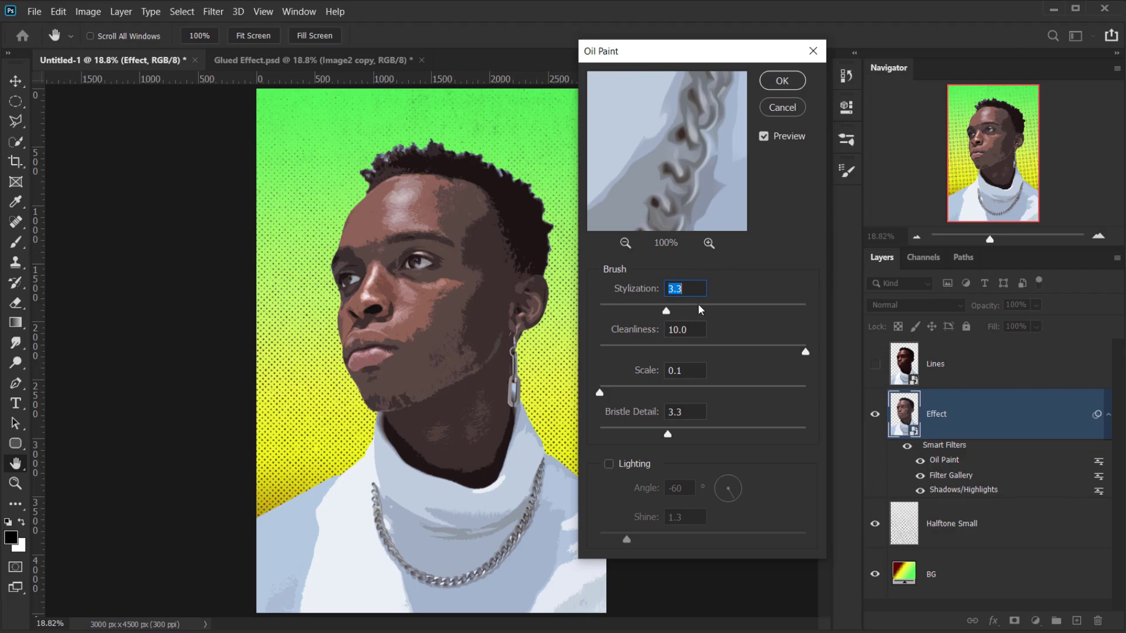
{"action": "left_click", "coordinate": [698, 289]}
{"action": "left_click", "coordinate": [699, 329]}
{"action": "left_click", "coordinate": [704, 370]}
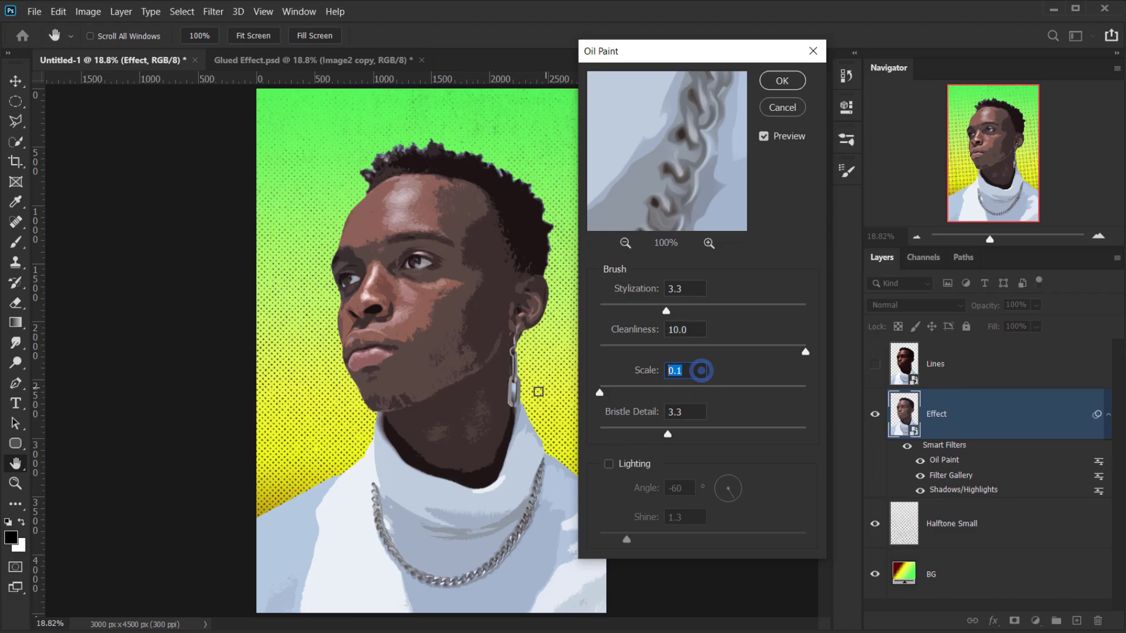
{"action": "left_click", "coordinate": [693, 412]}
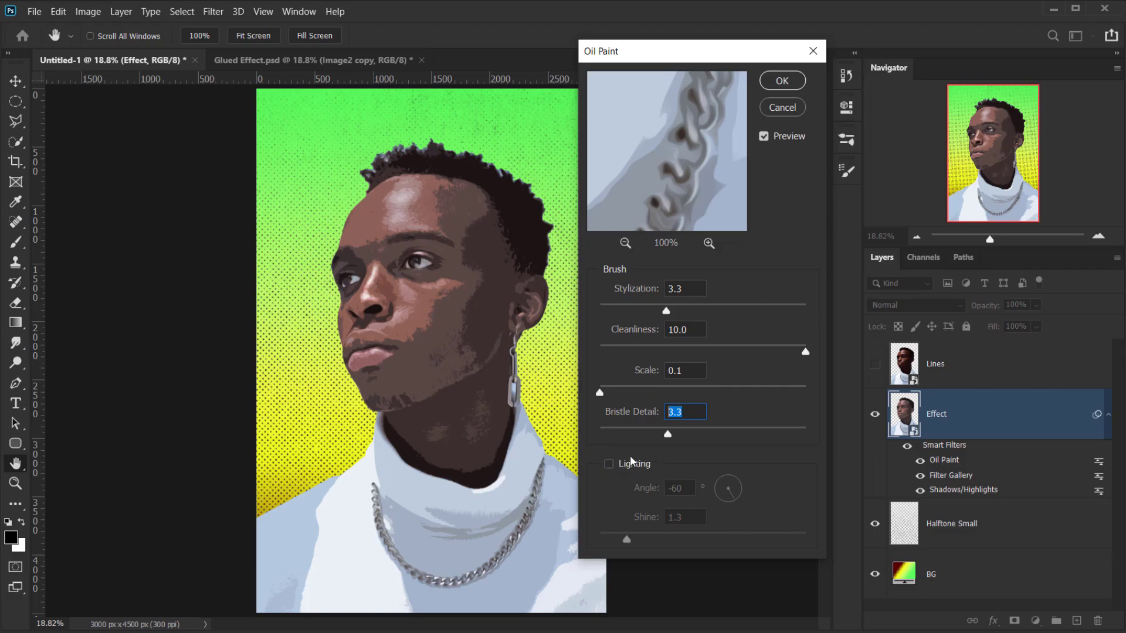
{"action": "left_click", "coordinate": [782, 81]}
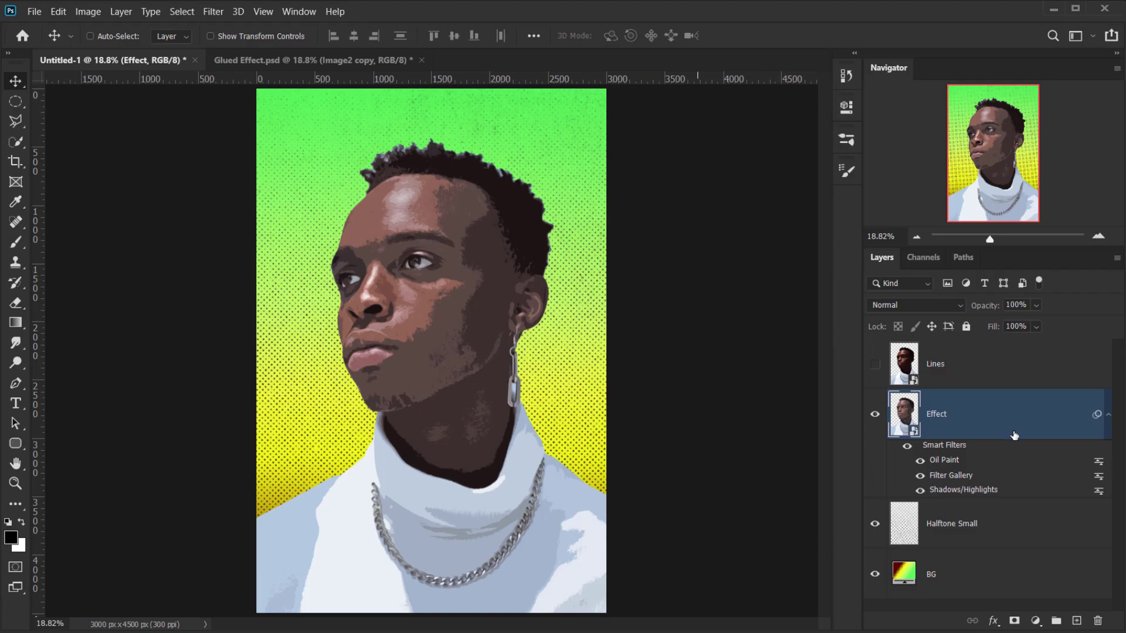
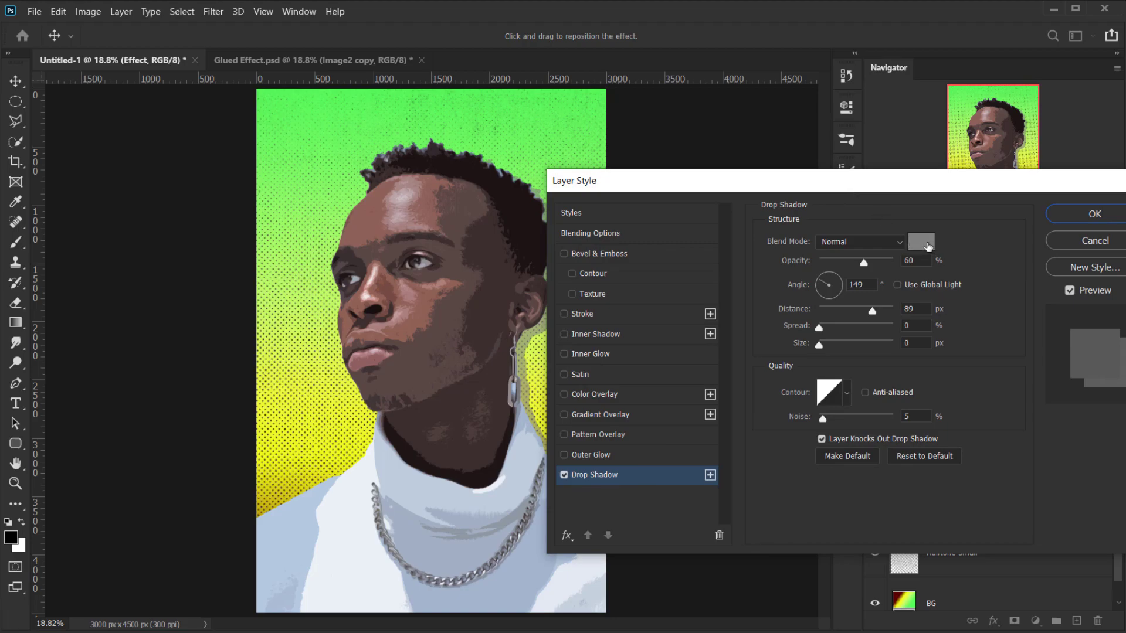
Try red and white (ffffff) as the drop shadow color, and return it to grey at 50% brightness.
{"action": "left_click", "coordinate": [924, 247]}
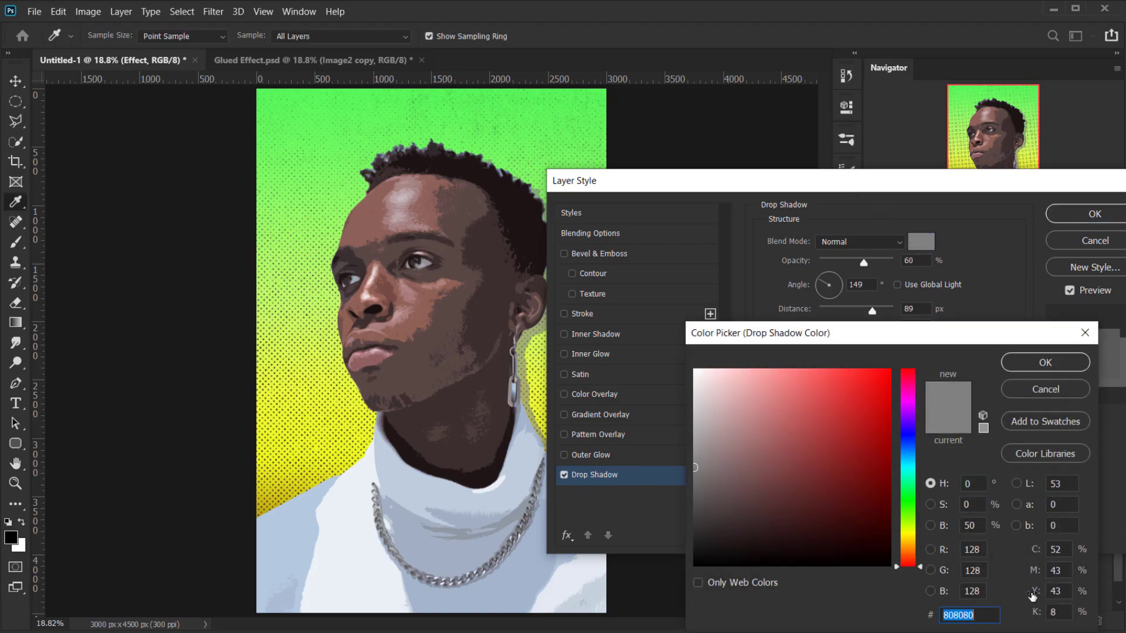
{"action": "left_click_drag", "start_coordinate": [855, 467], "coordinate": [846, 405]}
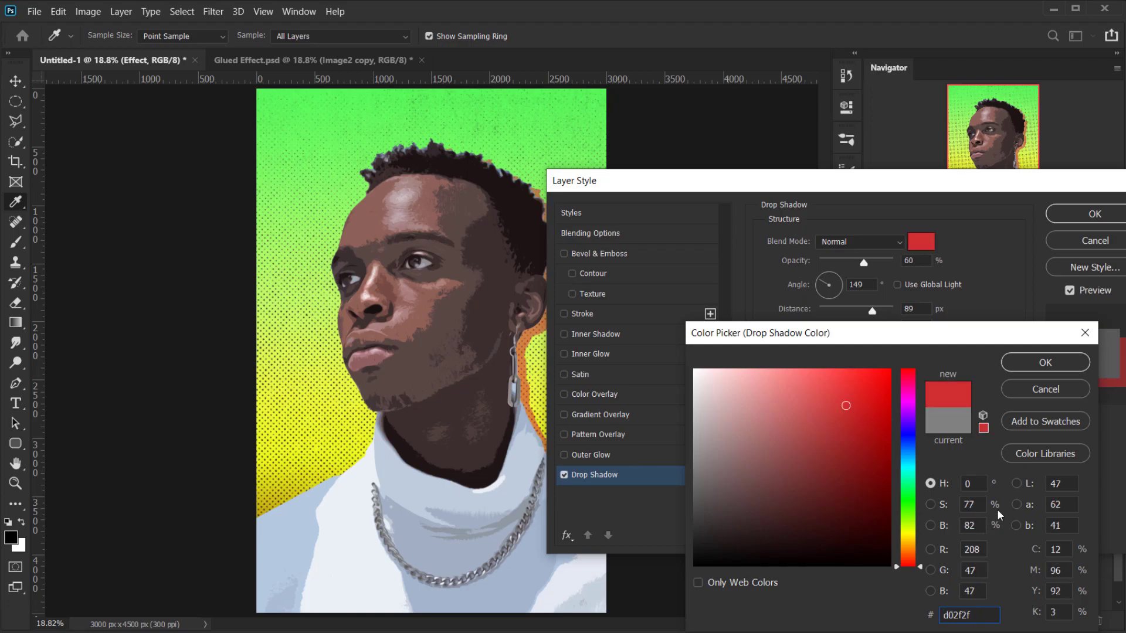
{"action": "type", "text": "ffffff"}
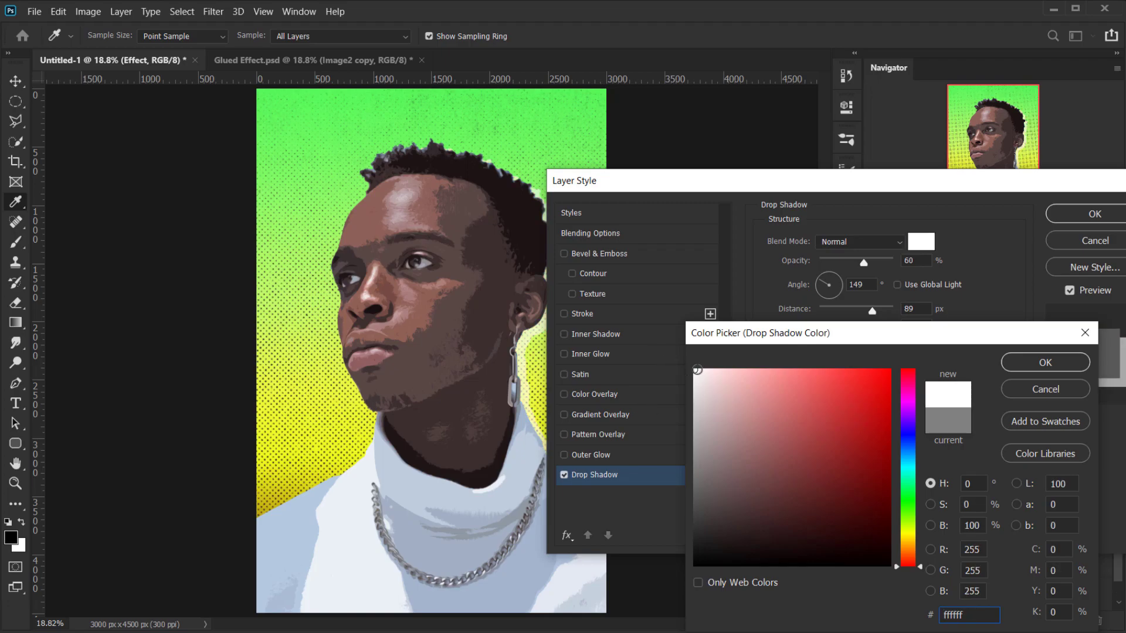
{"action": "left_click", "coordinate": [983, 522]}
{"action": "type", "text": "50"}
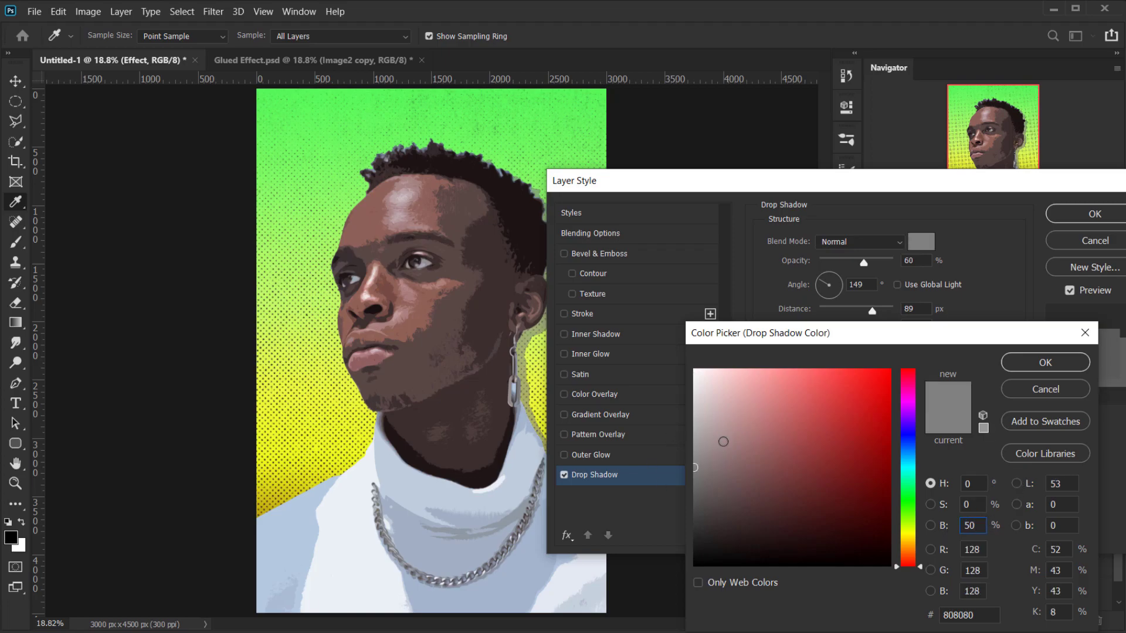
{"action": "left_click", "coordinate": [1066, 367]}
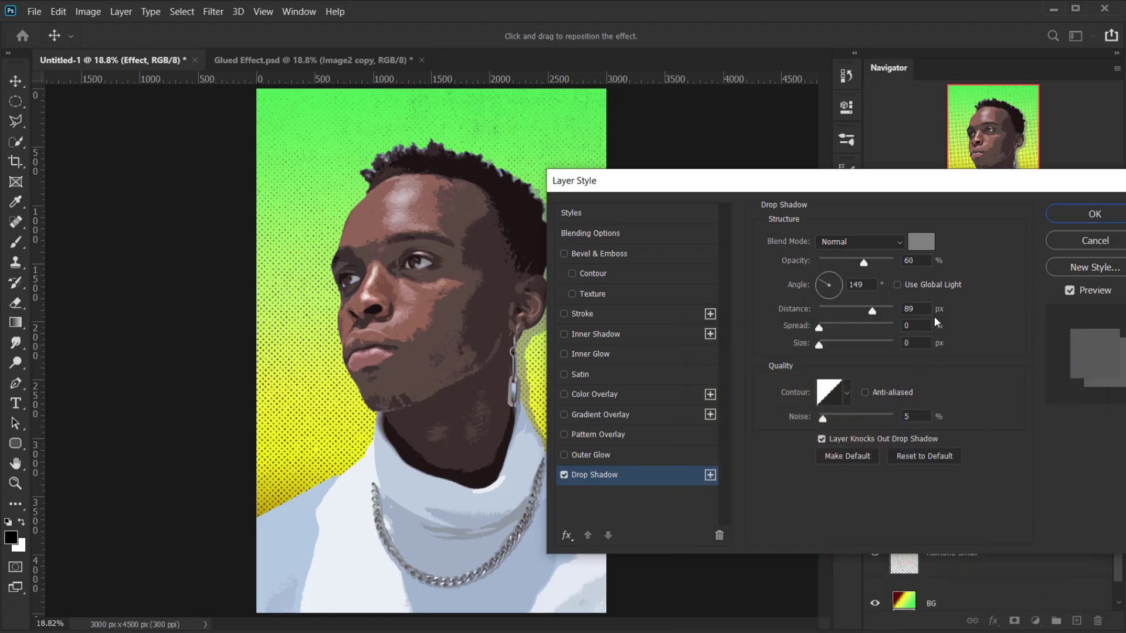
Apply the drop shadow with 60% opacity, 98° angle, 106 px distance, 0 spread, 0 size and 5% noise.
{"action": "double_click", "coordinate": [926, 262]}
{"action": "double_click", "coordinate": [923, 325]}
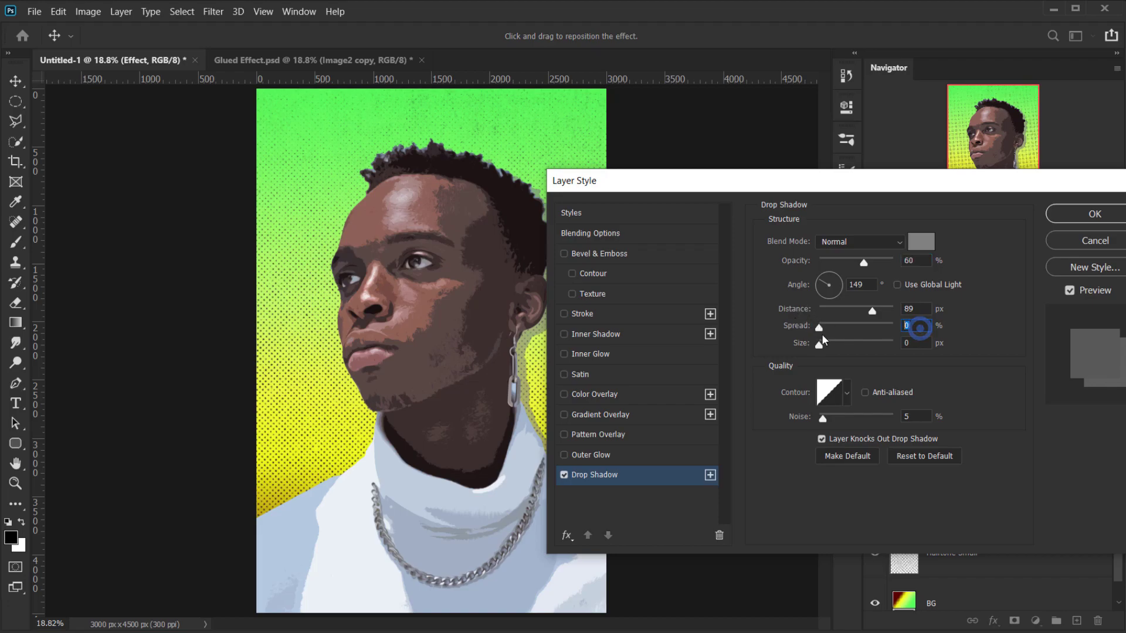
{"action": "double_click", "coordinate": [924, 345]}
{"action": "left_click_drag", "start_coordinate": [648, 180], "coordinate": [671, 180]}
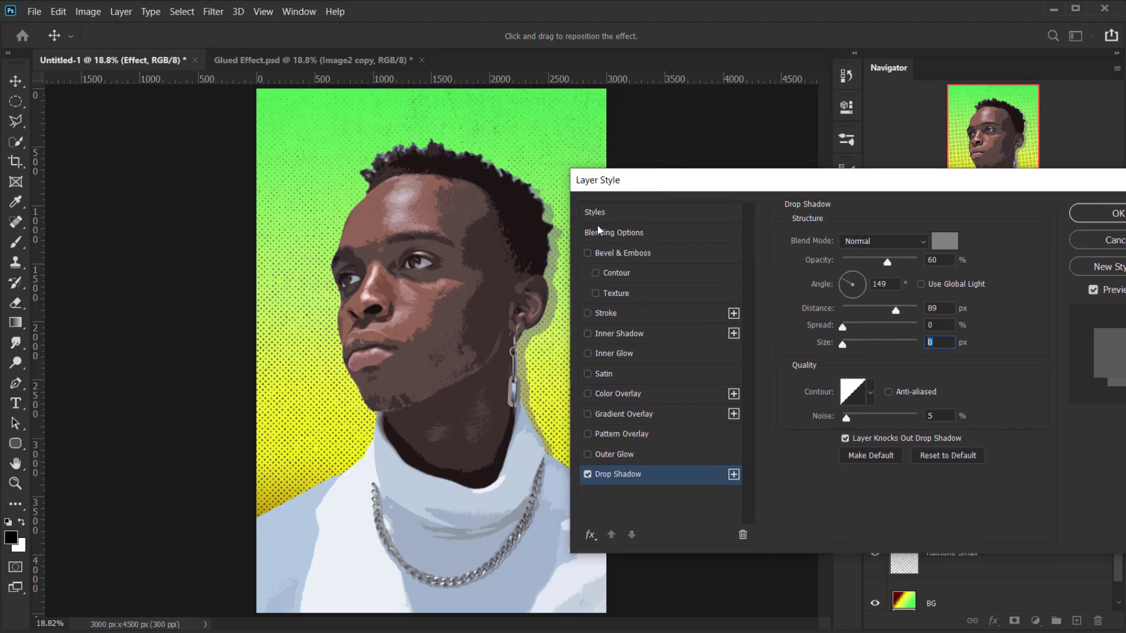
{"action": "left_click_drag", "start_coordinate": [531, 206], "coordinate": [551, 320]}
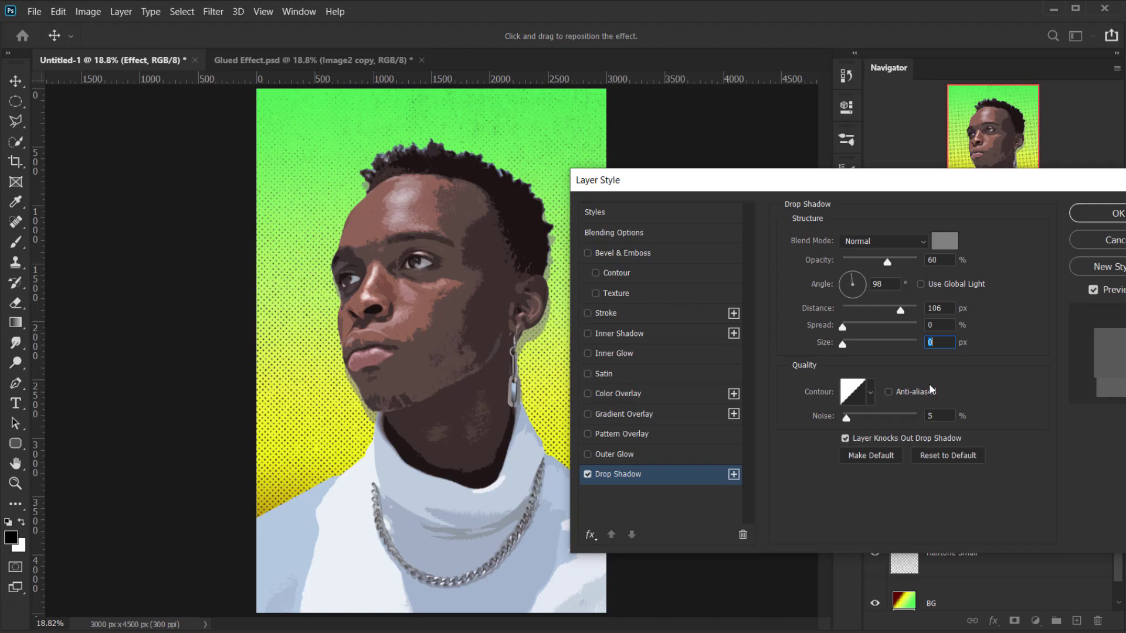
{"action": "left_click", "coordinate": [925, 413]}
{"action": "left_click", "coordinate": [1099, 211]}
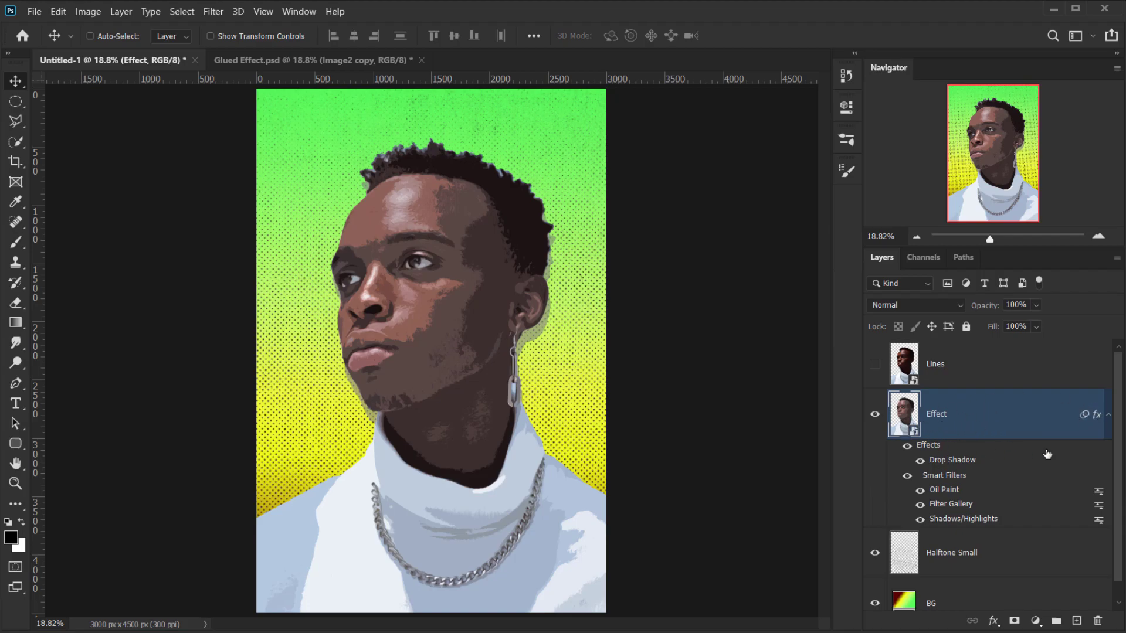
Collapse the Effect layer's effects and filters list, and select the Lines layer and make it visible.
{"action": "left_click", "coordinate": [1109, 416]}
{"action": "left_click", "coordinate": [993, 378]}
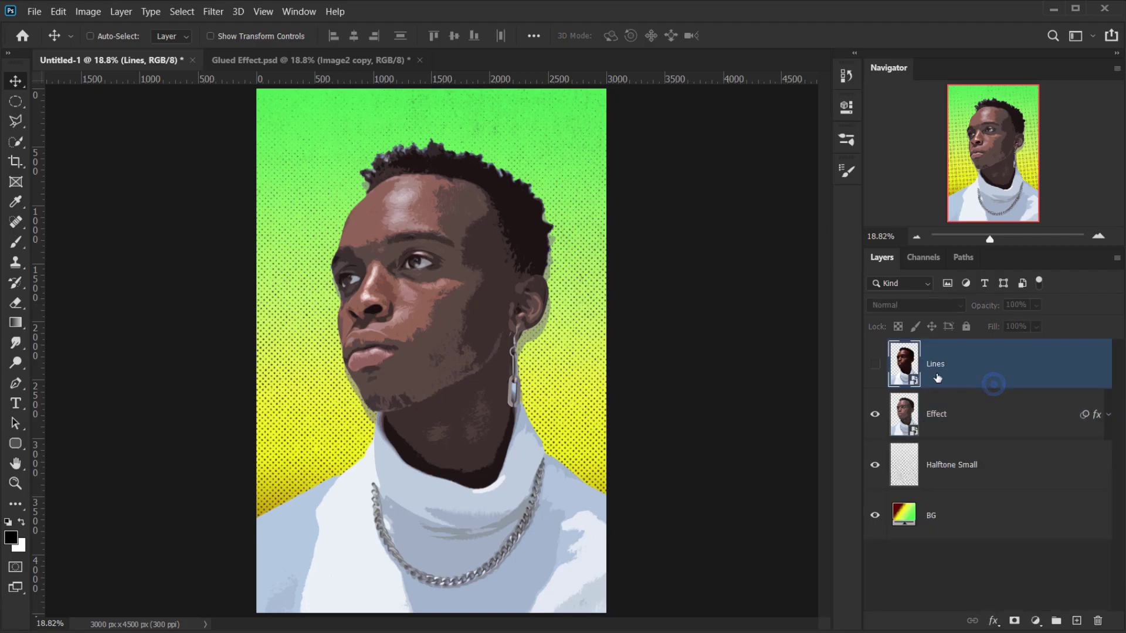
{"action": "left_click", "coordinate": [874, 366]}
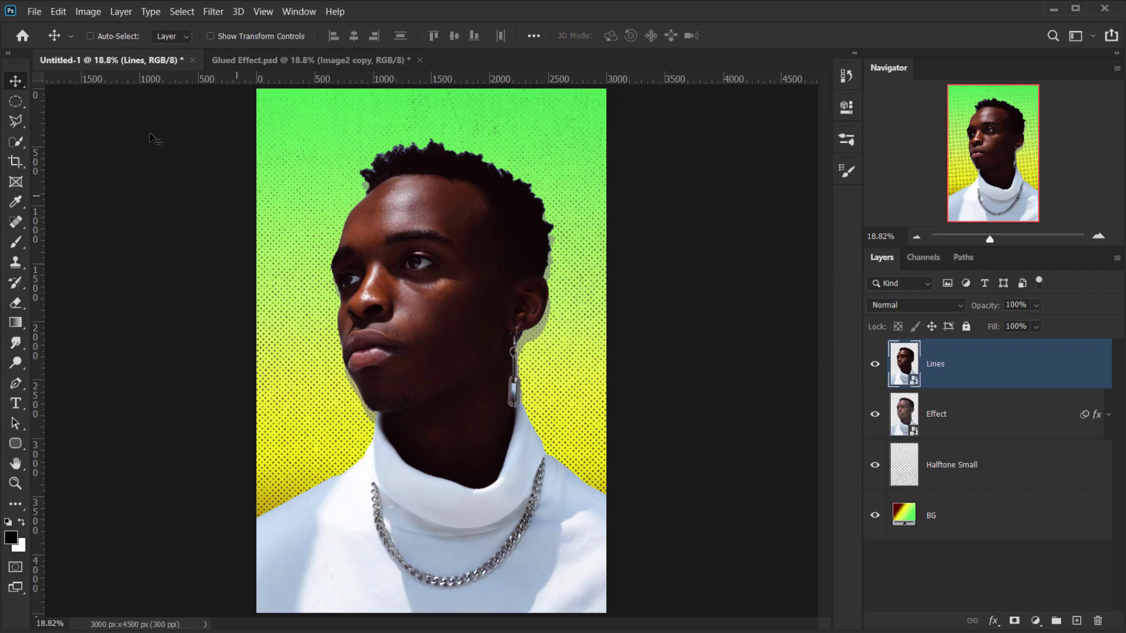
Apply Shadows/Highlights to the Lines layer with shadows amount and tone at 0%, and highlights amount and tone at 100%.
{"action": "left_click", "coordinate": [89, 12]}
{"action": "mouse_move", "coordinate": [126, 50]}
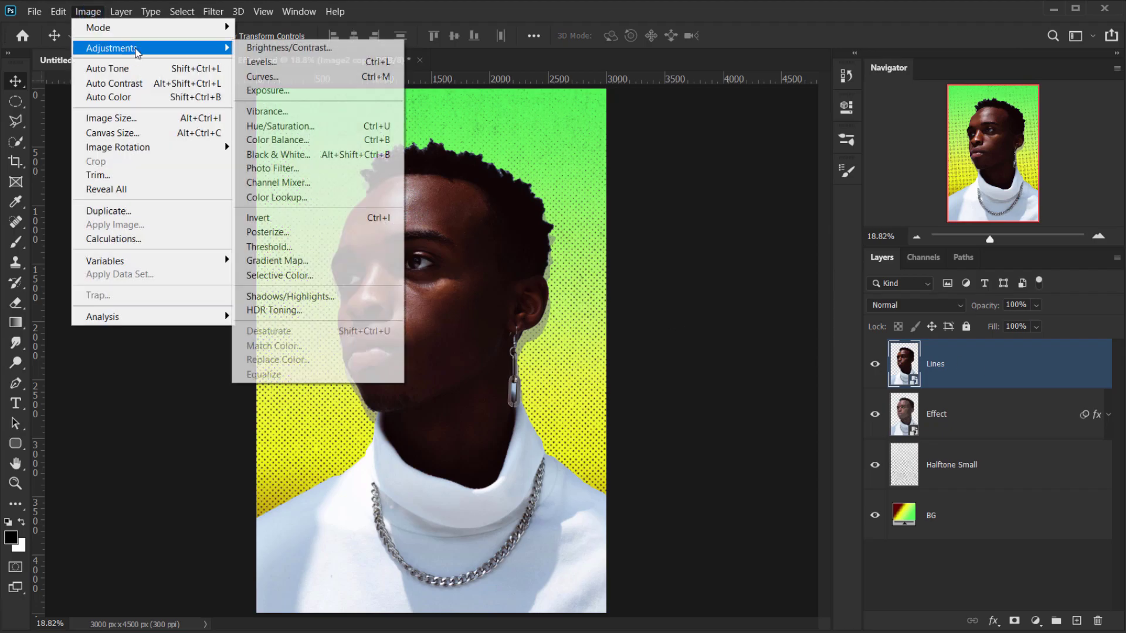
{"action": "left_click", "coordinate": [314, 298]}
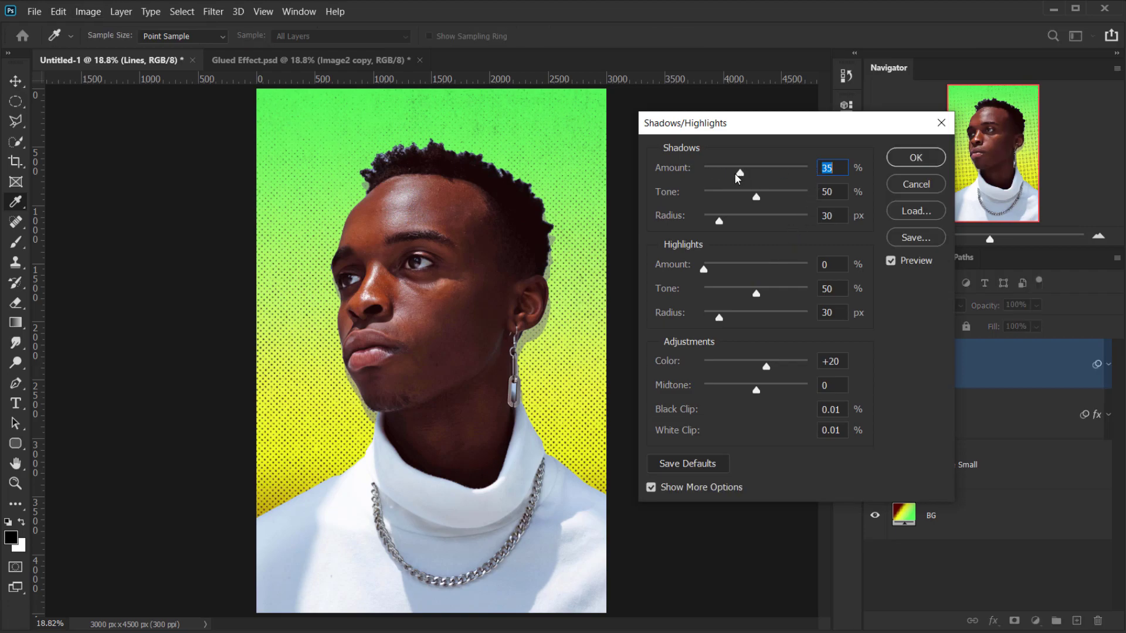
{"action": "left_click_drag", "start_coordinate": [739, 174], "coordinate": [703, 174]}
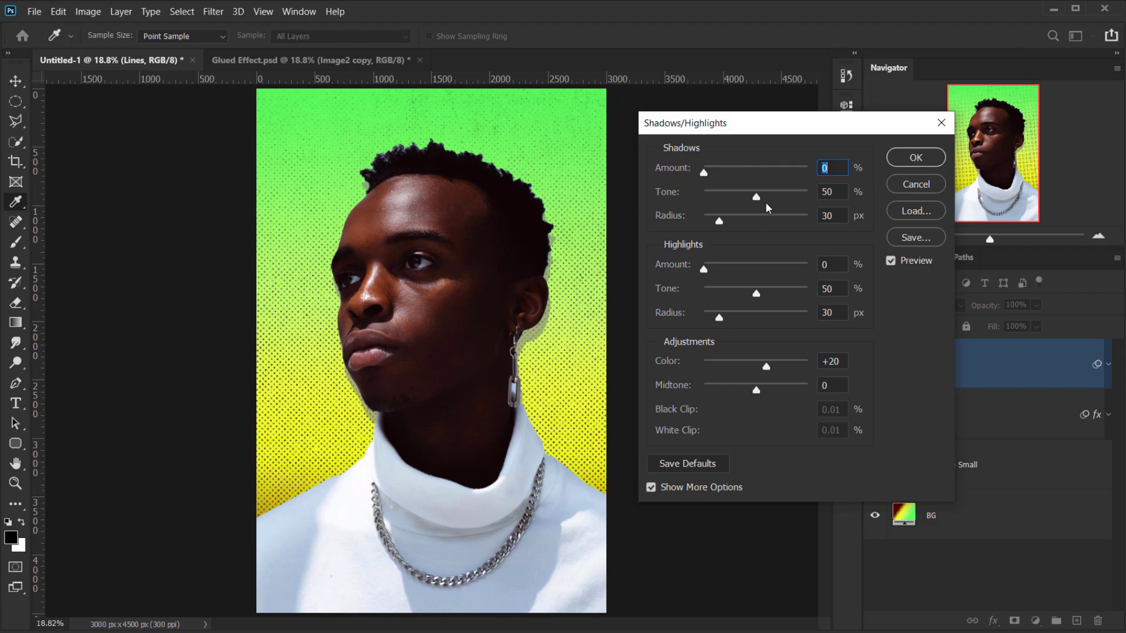
{"action": "left_click_drag", "start_coordinate": [759, 196], "coordinate": [631, 233]}
{"action": "left_click_drag", "start_coordinate": [704, 268], "coordinate": [849, 267]}
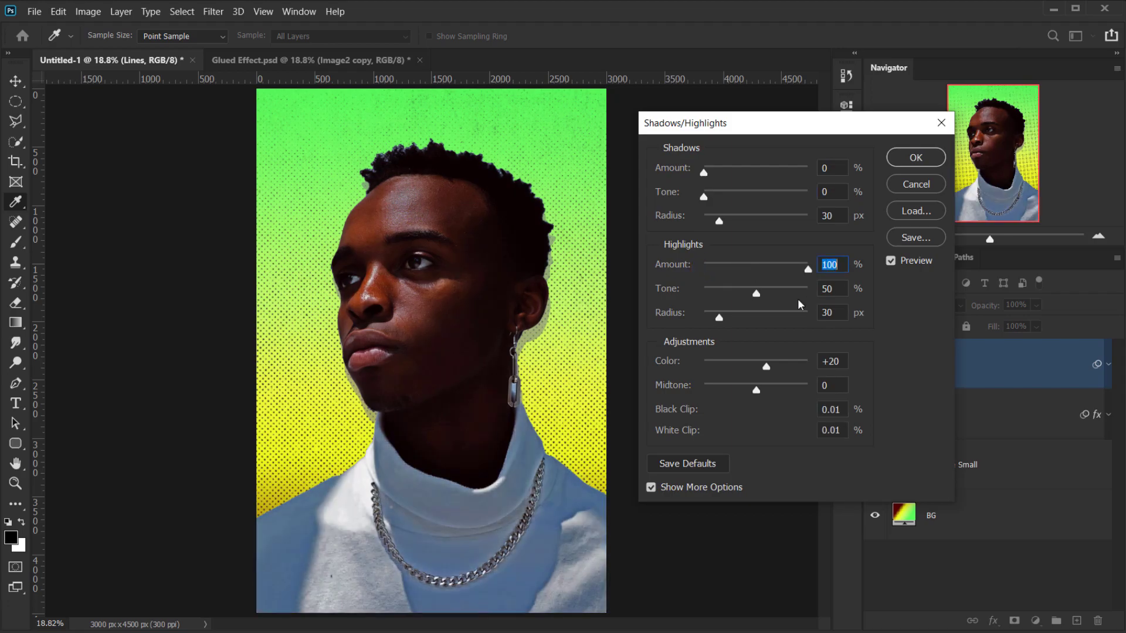
{"action": "left_click_drag", "start_coordinate": [754, 297], "coordinate": [870, 305]}
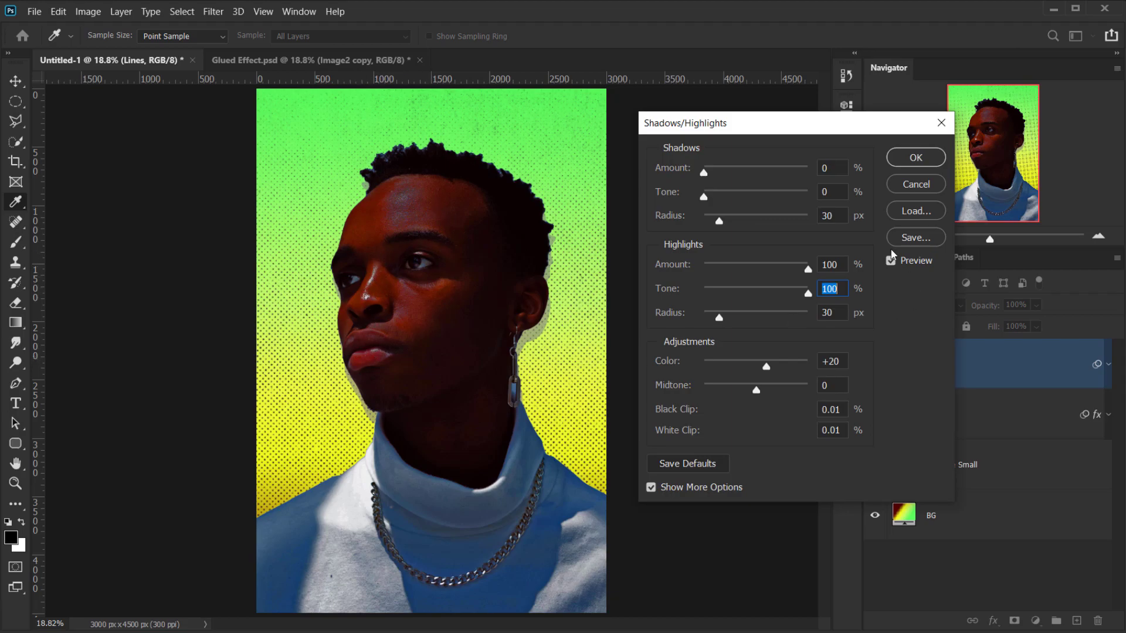
{"action": "left_click", "coordinate": [922, 164]}
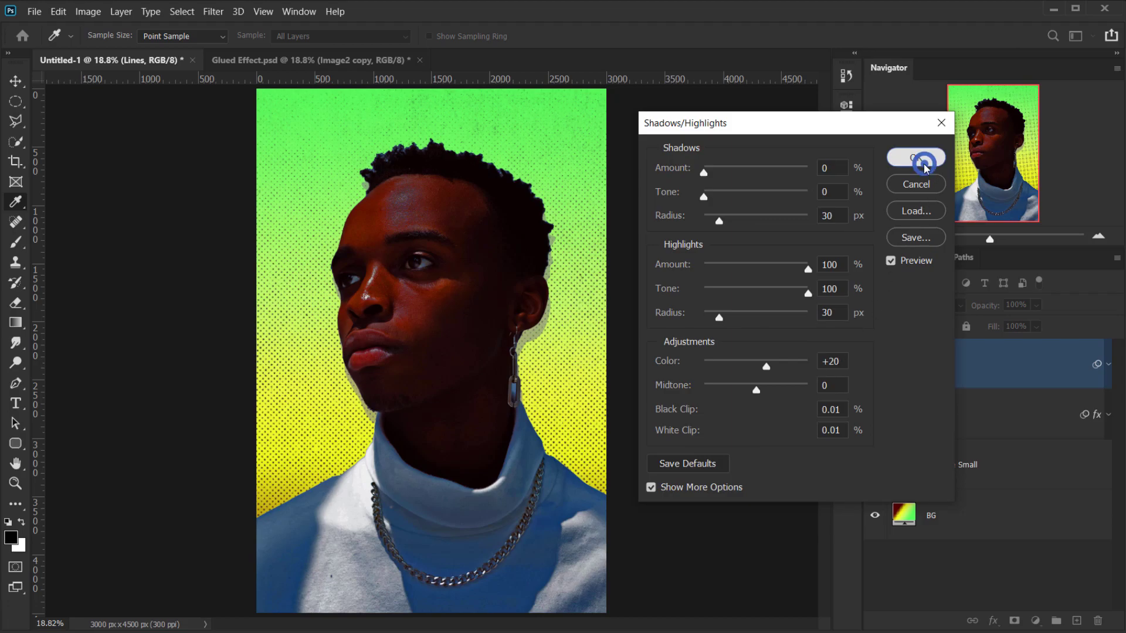
{"action": "left_click_drag", "start_coordinate": [958, 422], "coordinate": [1097, 620]}
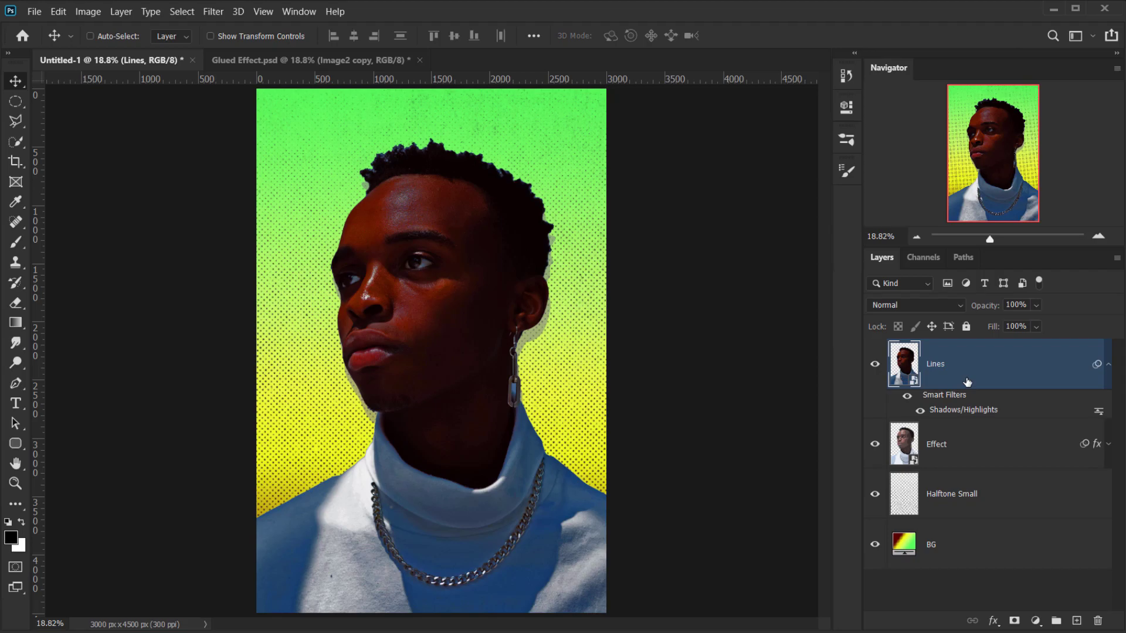
Open the Filter Gallery for the Lines layer and choose the Stylize Glowing Edges filter, previewing the portrait at 25%.
{"action": "left_click", "coordinate": [214, 14]}
{"action": "left_click", "coordinate": [243, 69]}
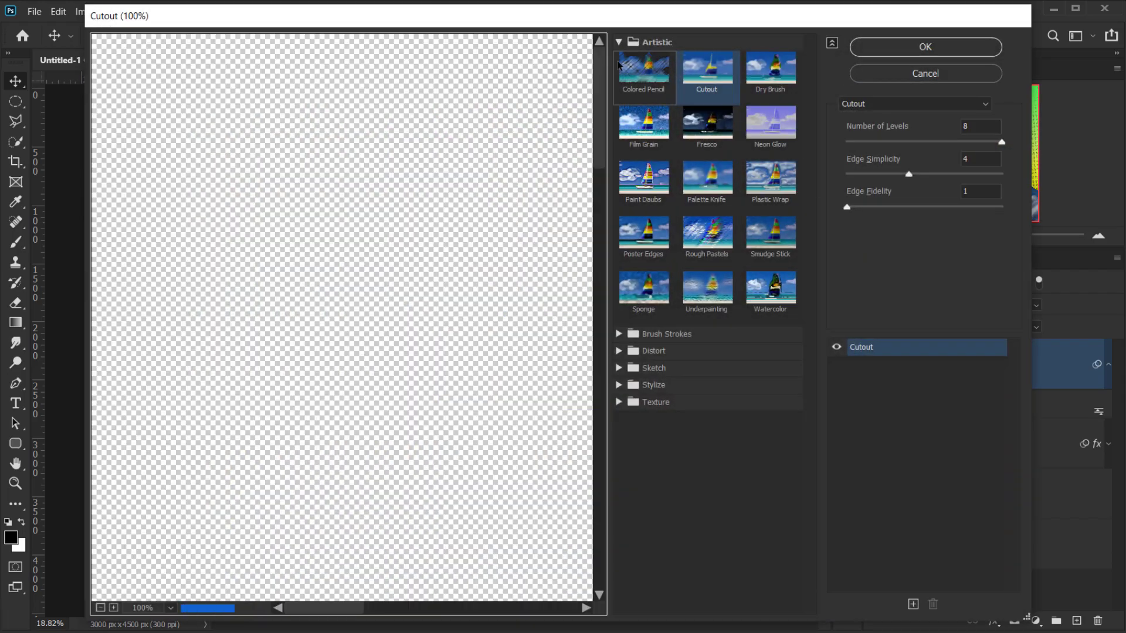
{"action": "left_click", "coordinate": [618, 42]}
{"action": "left_click", "coordinate": [619, 111]}
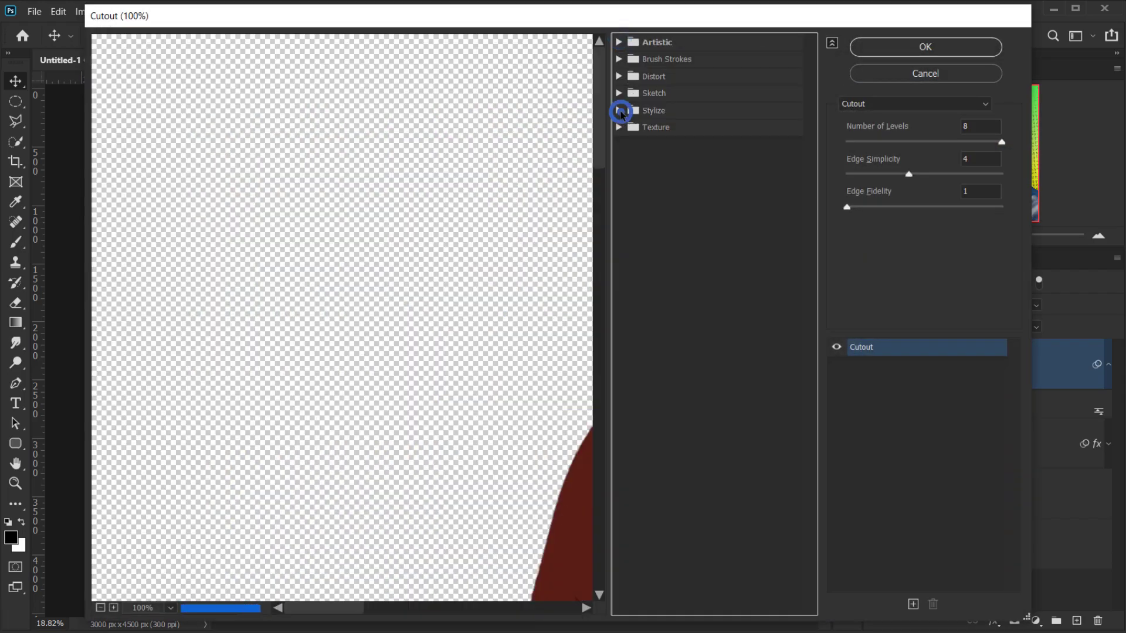
{"action": "left_click", "coordinate": [650, 147]}
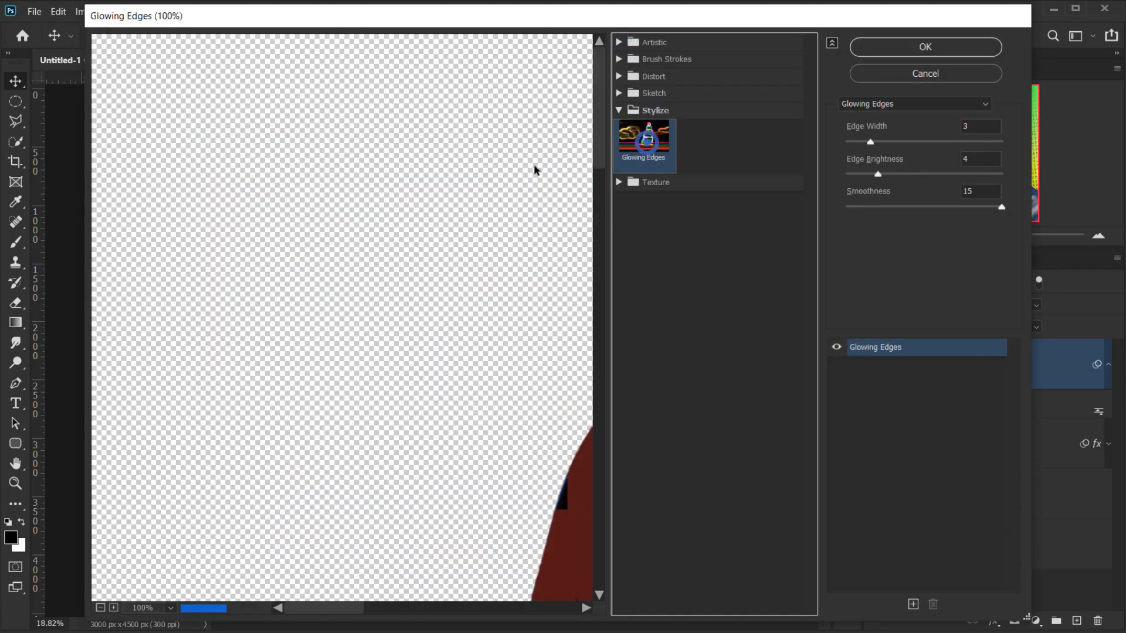
{"action": "left_click", "coordinate": [102, 608]}
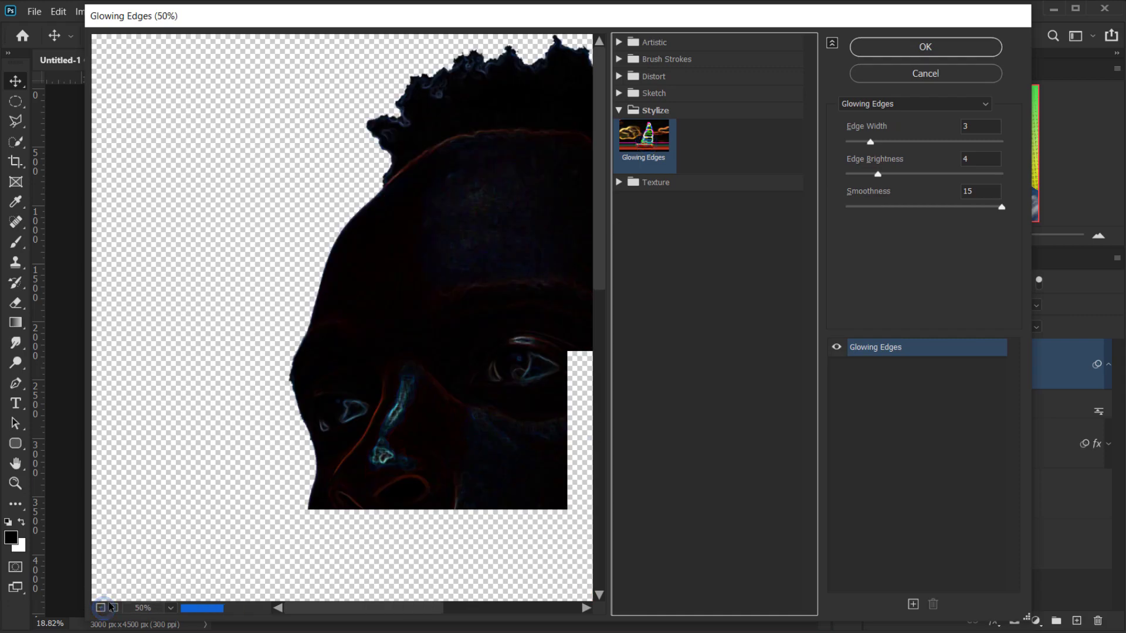
{"action": "left_click", "coordinate": [101, 608]}
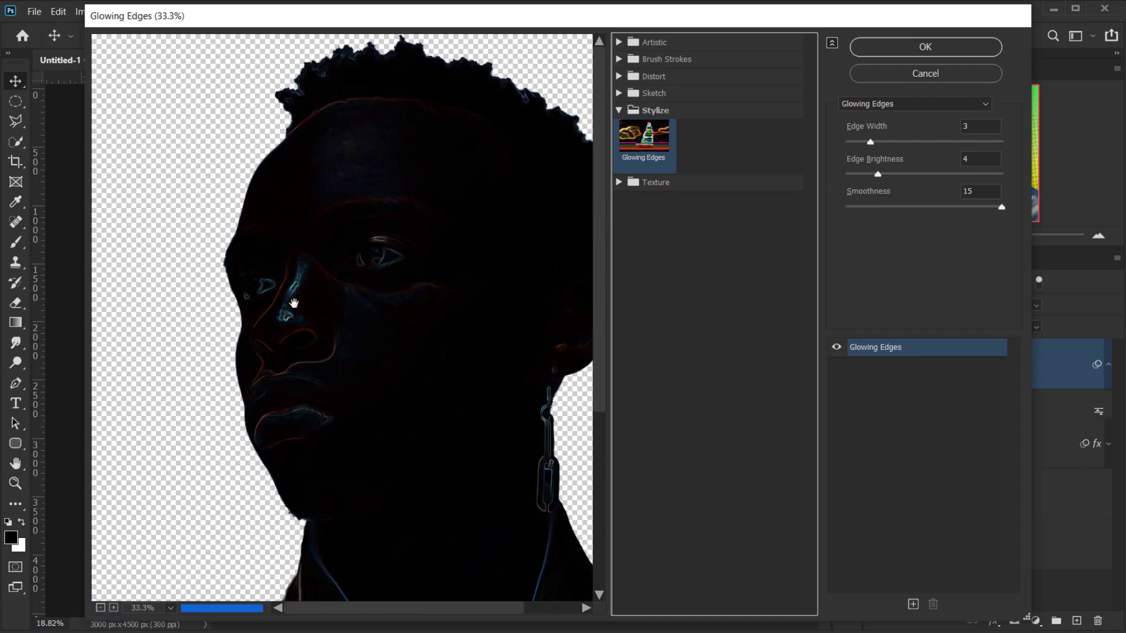
{"action": "left_click_drag", "start_coordinate": [460, 456], "coordinate": [344, 412]}
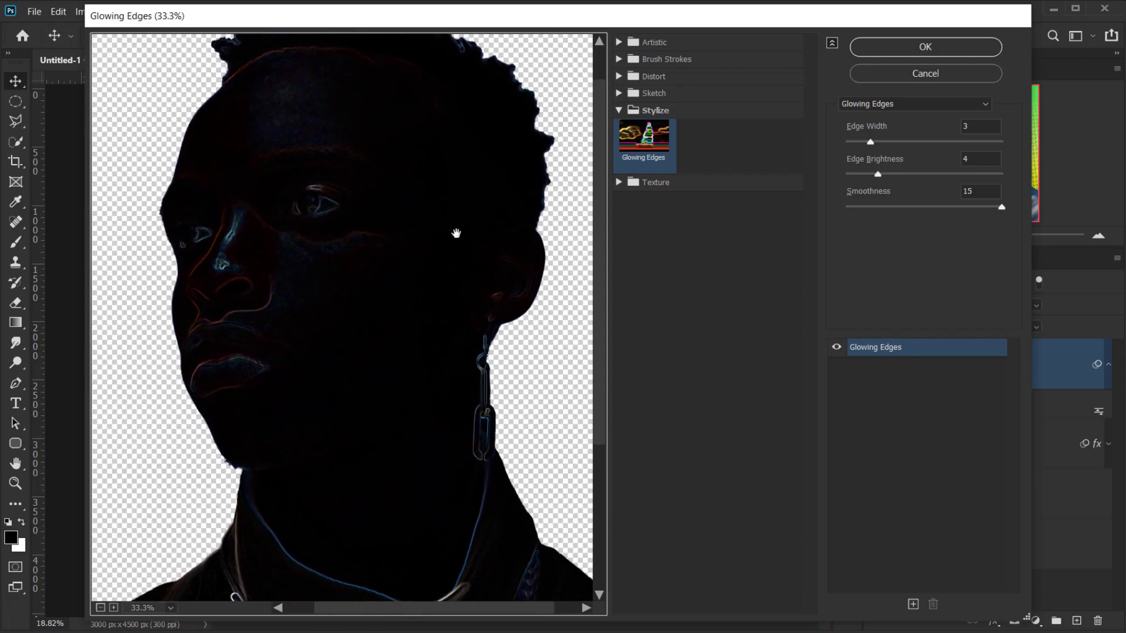
{"action": "left_click", "coordinate": [101, 607]}
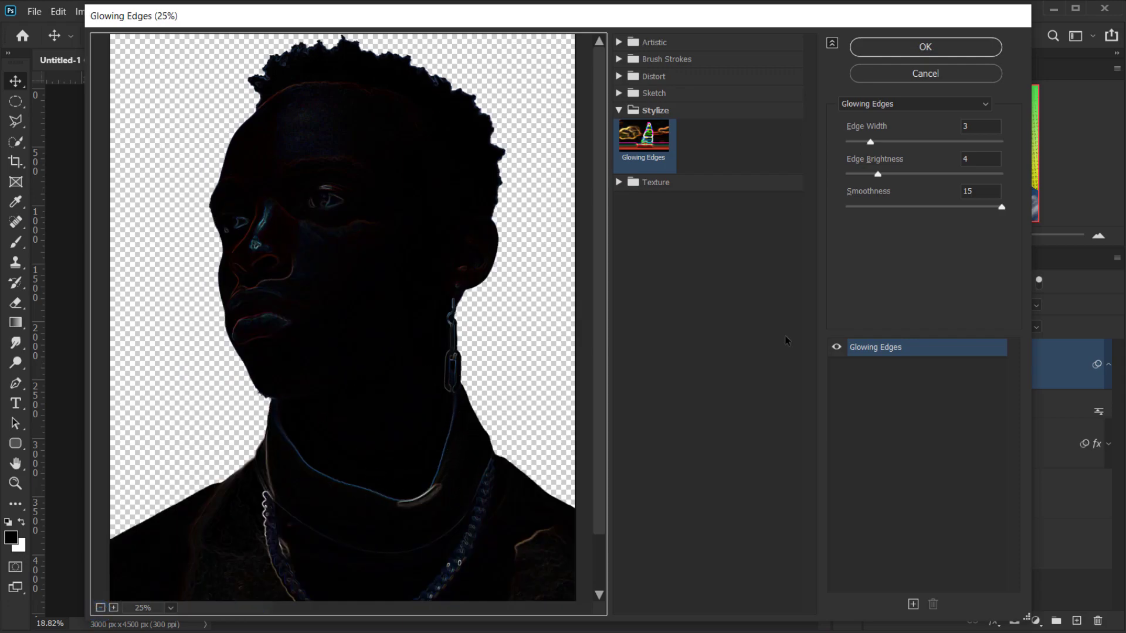
Try edge width 4 and edge brightness 9 for Glowing Edges, and return them to 3 and 4.
{"action": "left_click_drag", "start_coordinate": [872, 145], "coordinate": [880, 145]}
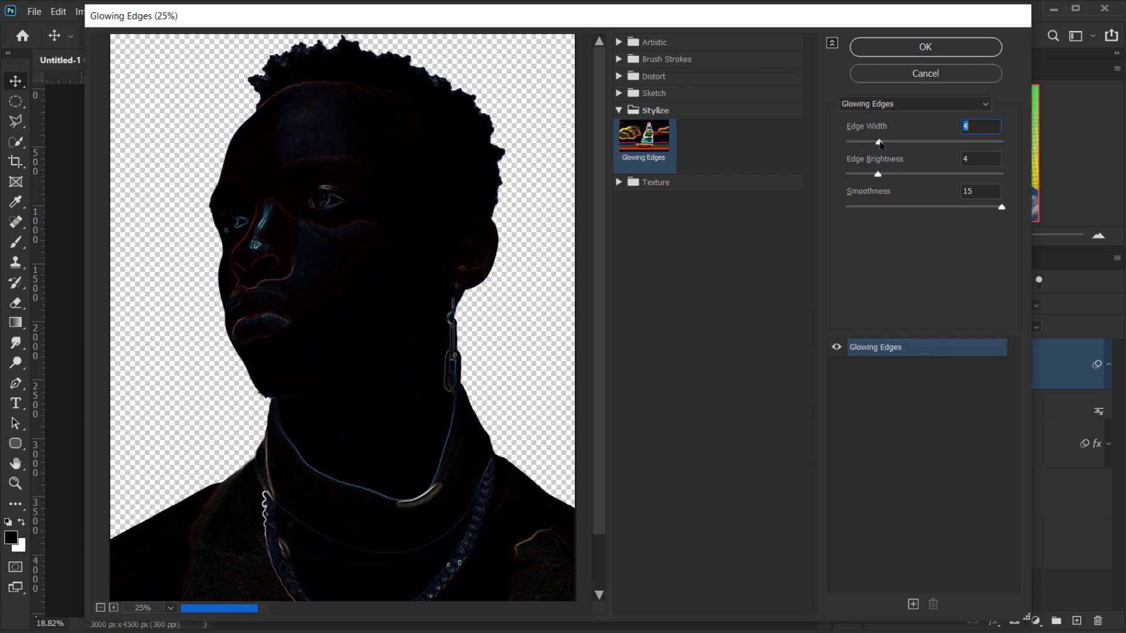
{"action": "left_click_drag", "start_coordinate": [878, 174], "coordinate": [919, 173]}
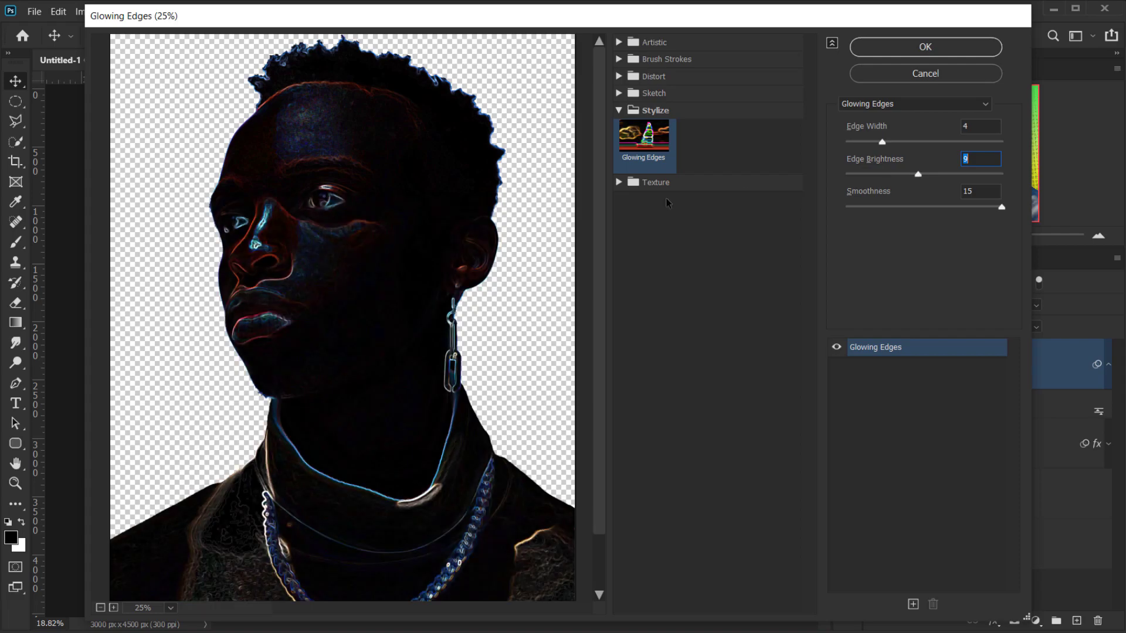
{"action": "left_click_drag", "start_coordinate": [918, 178], "coordinate": [875, 184]}
{"action": "left_click_drag", "start_coordinate": [882, 143], "coordinate": [867, 145]}
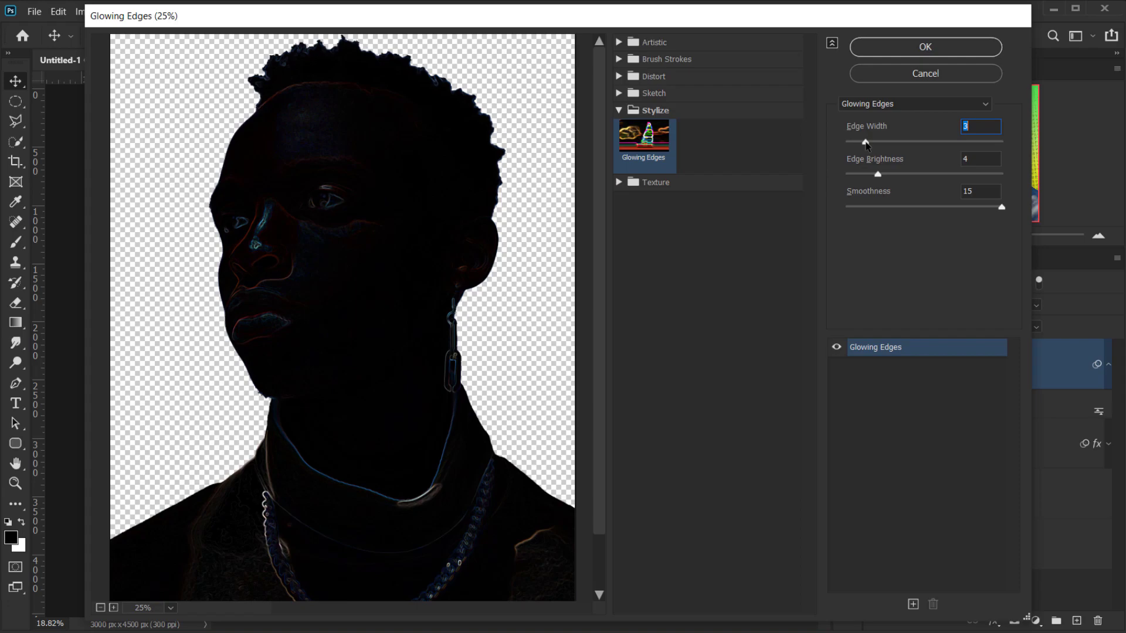
Apply the Glowing Edges filter with edge width 3, edge brightness 4 and smoothness 15.
{"action": "left_click", "coordinate": [964, 127]}
{"action": "left_click", "coordinate": [990, 191]}
{"action": "left_click", "coordinate": [937, 47]}
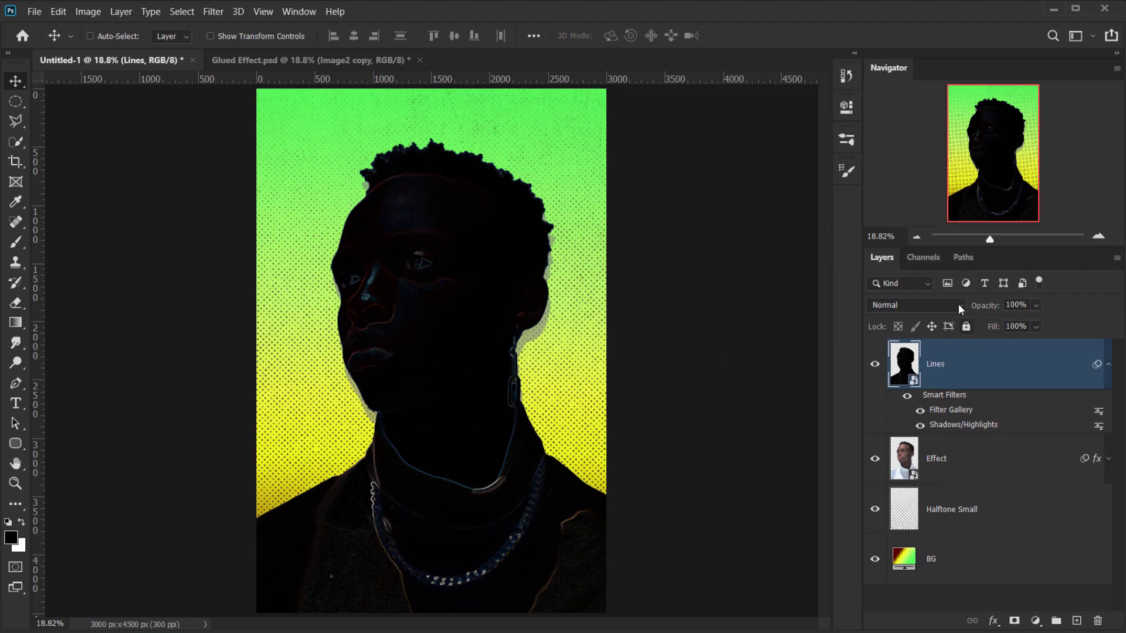
Set the Lines layer's blend mode to Color Dodge, compare the portrait with the layer hidden and shown, and collapse its filters list.
{"action": "left_click", "coordinate": [939, 305]}
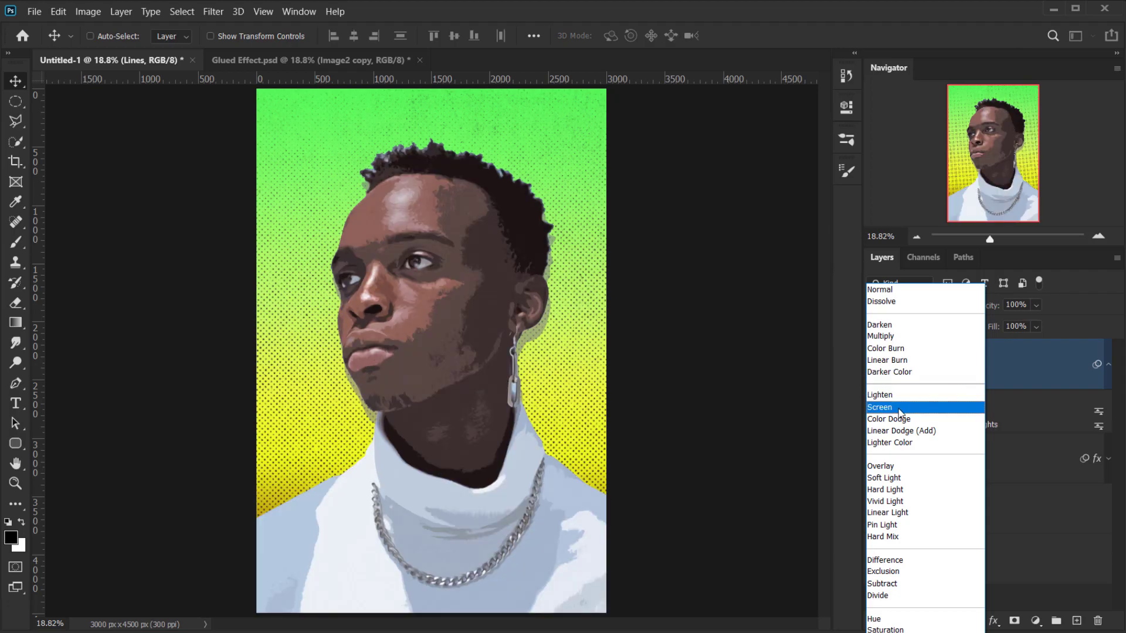
{"action": "left_click", "coordinate": [902, 419]}
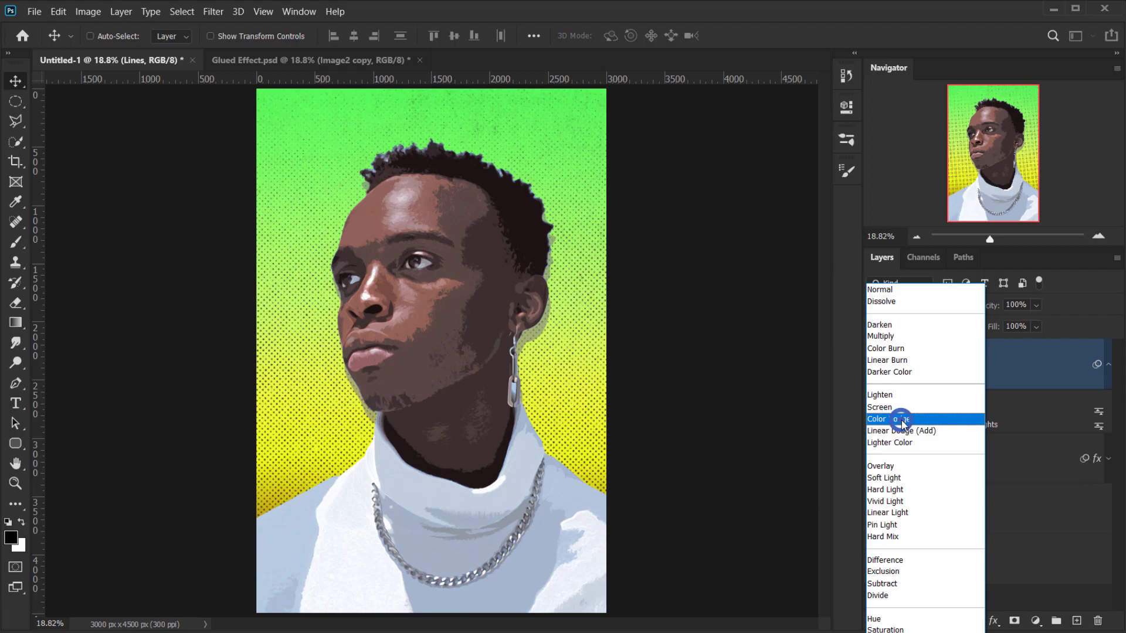
{"action": "left_click", "coordinate": [872, 365]}
{"action": "left_click", "coordinate": [872, 369]}
{"action": "left_click", "coordinate": [872, 372]}
{"action": "left_click", "coordinate": [871, 374]}
{"action": "left_click", "coordinate": [872, 375]}
{"action": "left_click", "coordinate": [871, 375]}
{"action": "left_click", "coordinate": [871, 376]}
{"action": "left_click", "coordinate": [872, 377]}
{"action": "left_click", "coordinate": [871, 377]}
{"action": "left_click", "coordinate": [871, 377]}
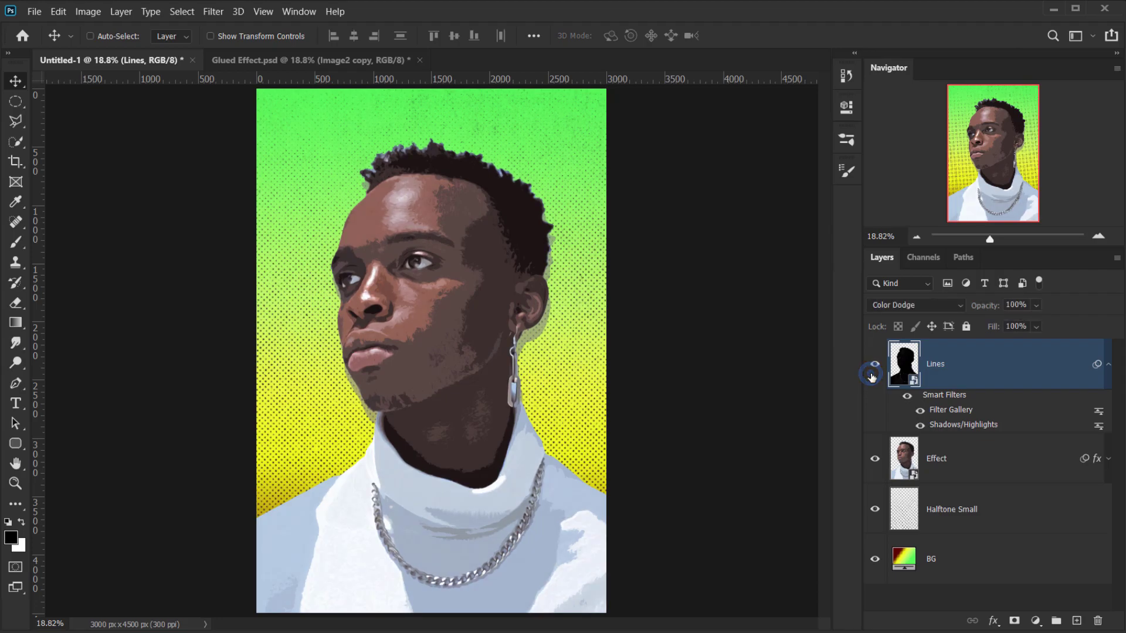
{"action": "left_click", "coordinate": [1108, 364]}
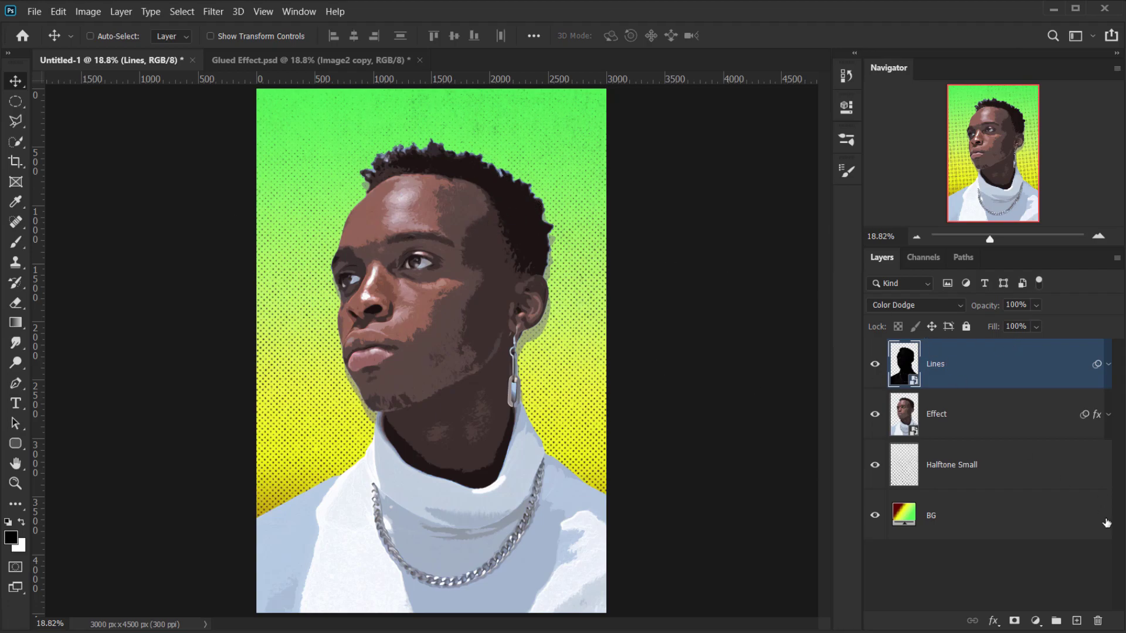
Add a Gradient Map adjustment layer above the Lines layer and open its gradient for editing.
{"action": "left_click", "coordinate": [1035, 620]}
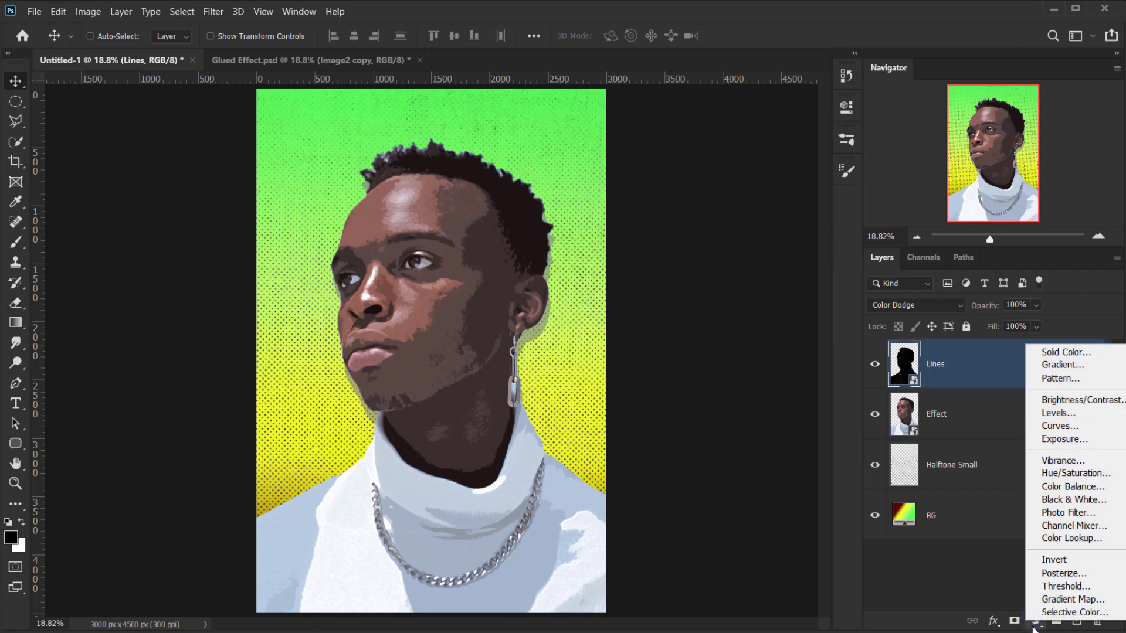
{"action": "left_click", "coordinate": [1059, 600]}
{"action": "left_click", "coordinate": [736, 158]}
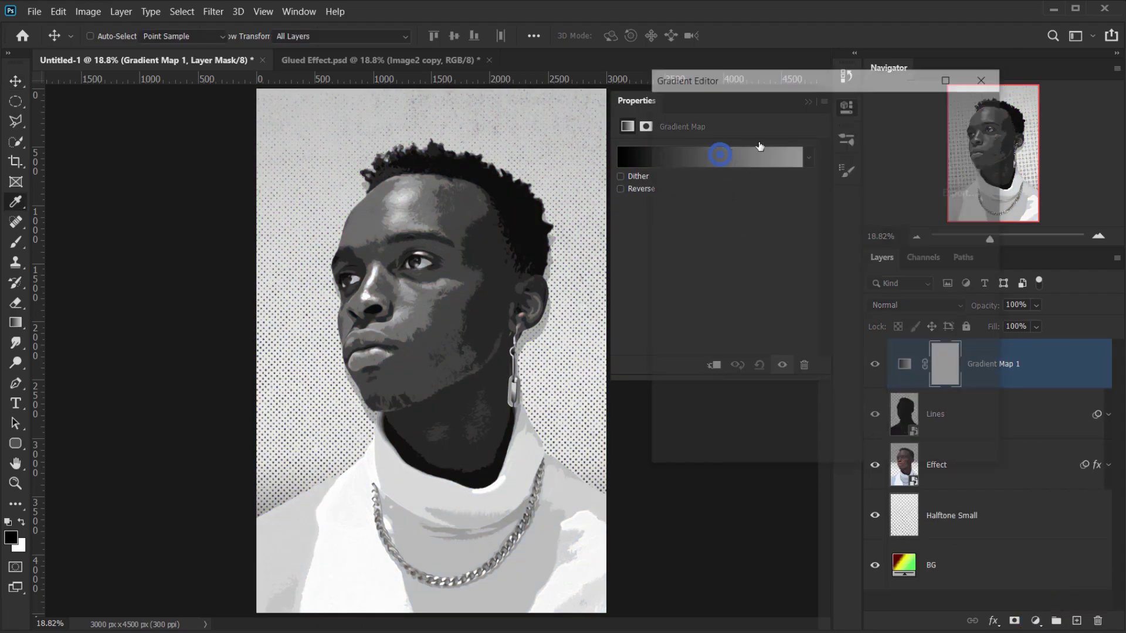
Try the custom purple-orange, red-lime and blue-pink gradient presets on the gradient map.
{"action": "left_click_drag", "start_coordinate": [912, 134], "coordinate": [923, 222]}
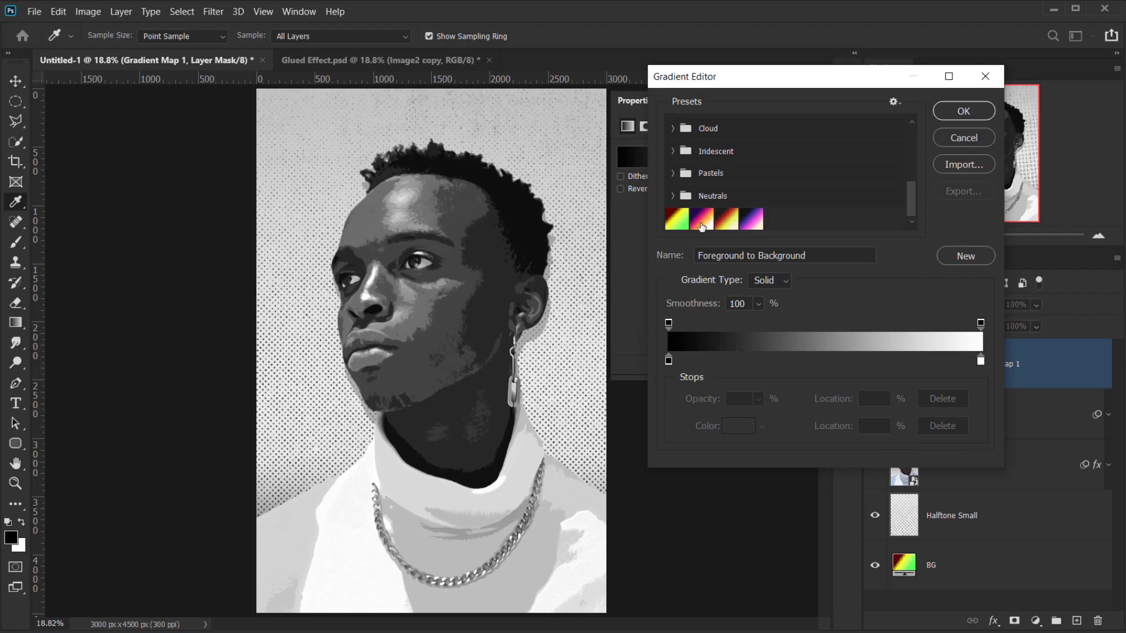
{"action": "scroll", "coordinate": [713, 221], "scroll_direction": "down", "scroll_amount": 1}
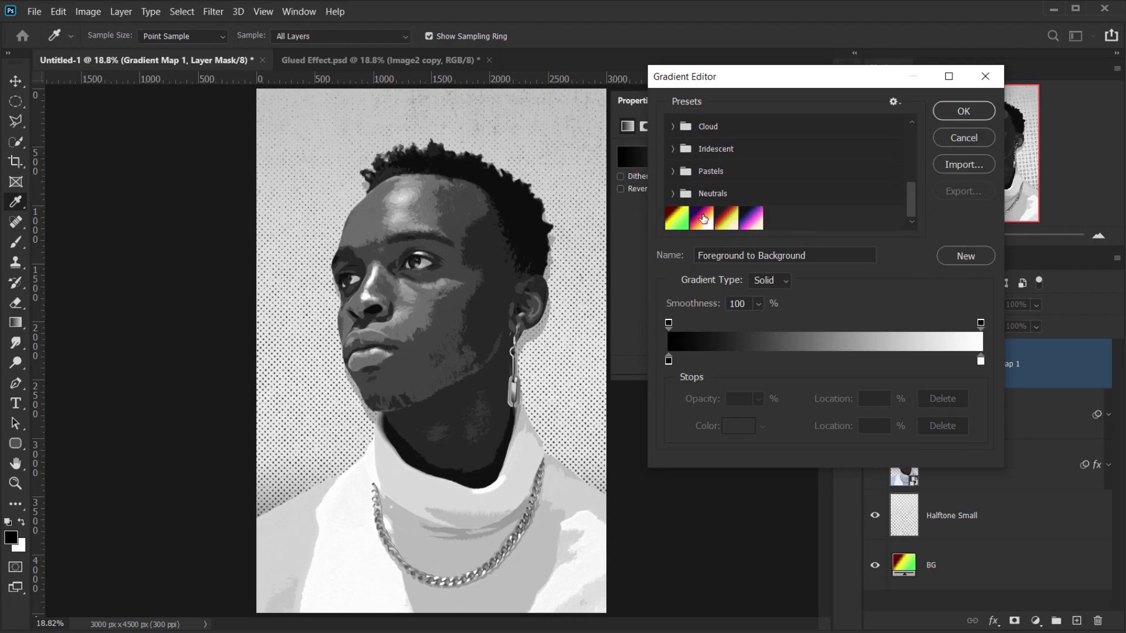
{"action": "left_click", "coordinate": [701, 219]}
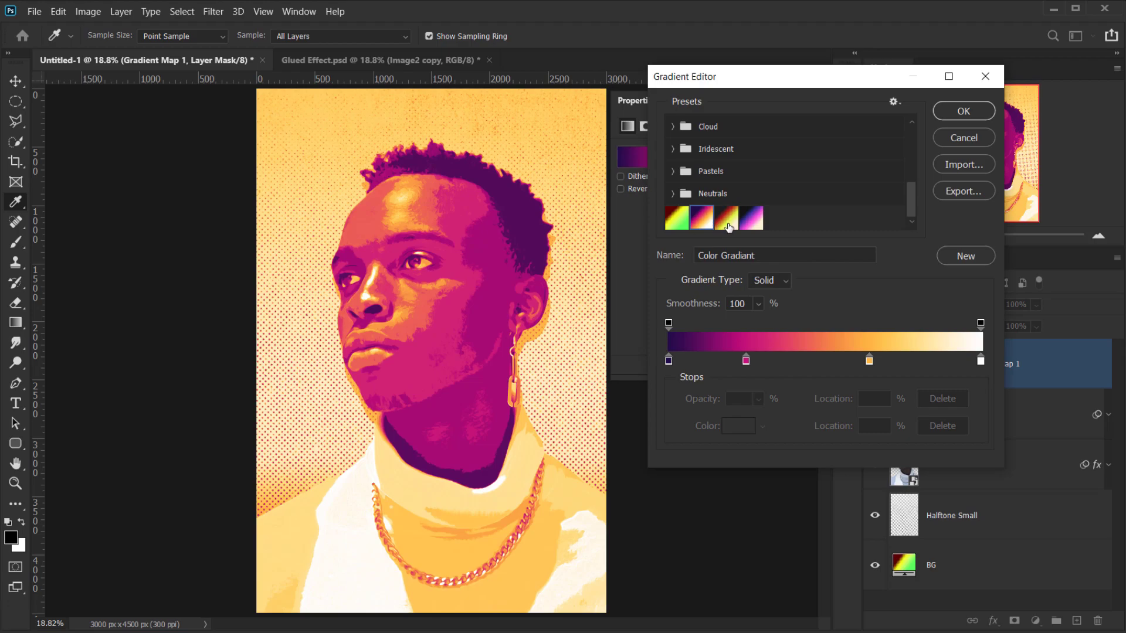
{"action": "left_click", "coordinate": [727, 222]}
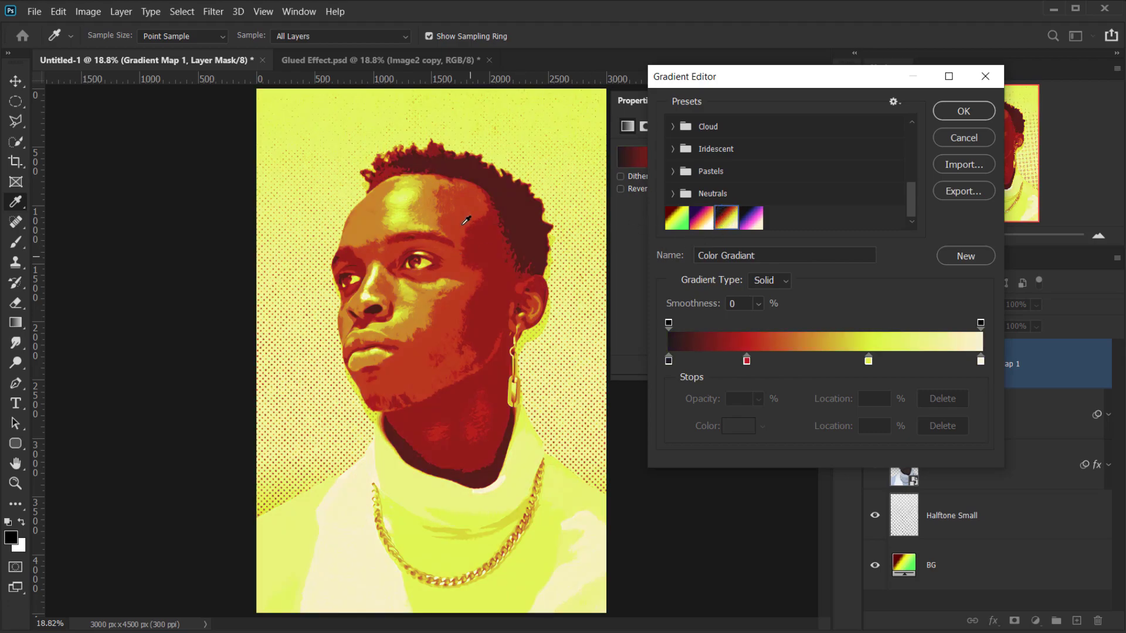
{"action": "left_click", "coordinate": [750, 222]}
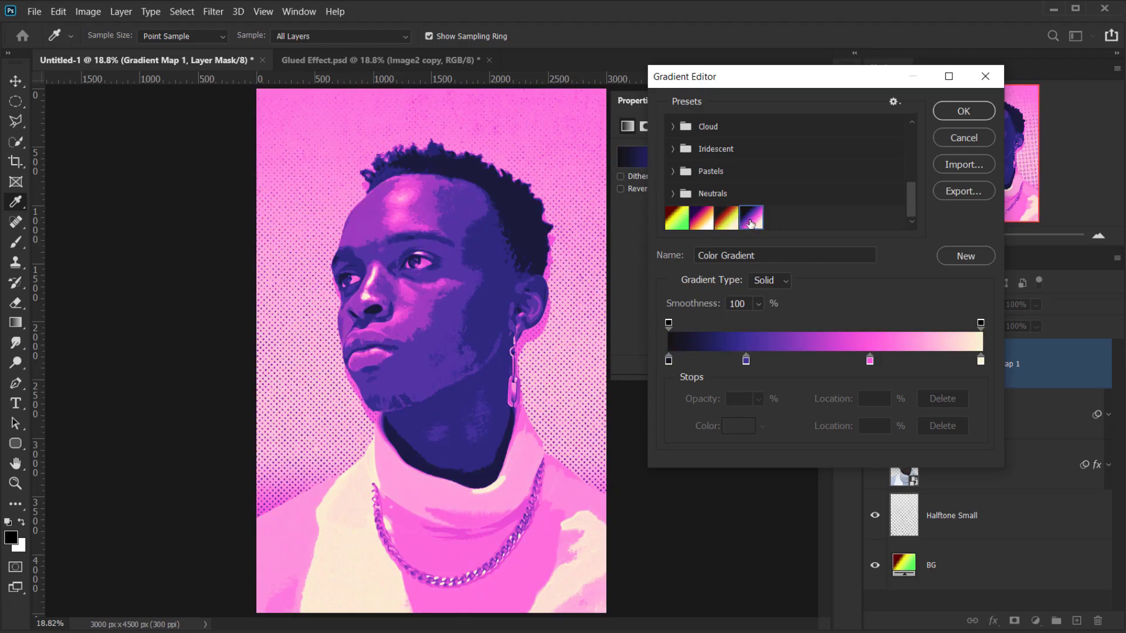
{"action": "left_click", "coordinate": [703, 226]}
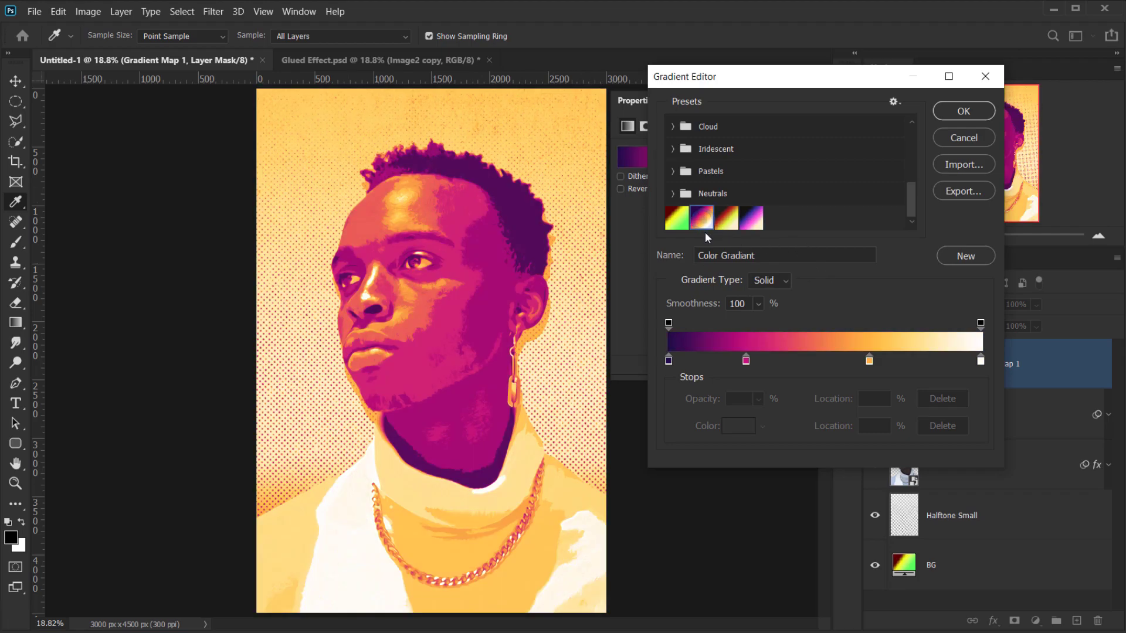
{"action": "left_click", "coordinate": [727, 224]}
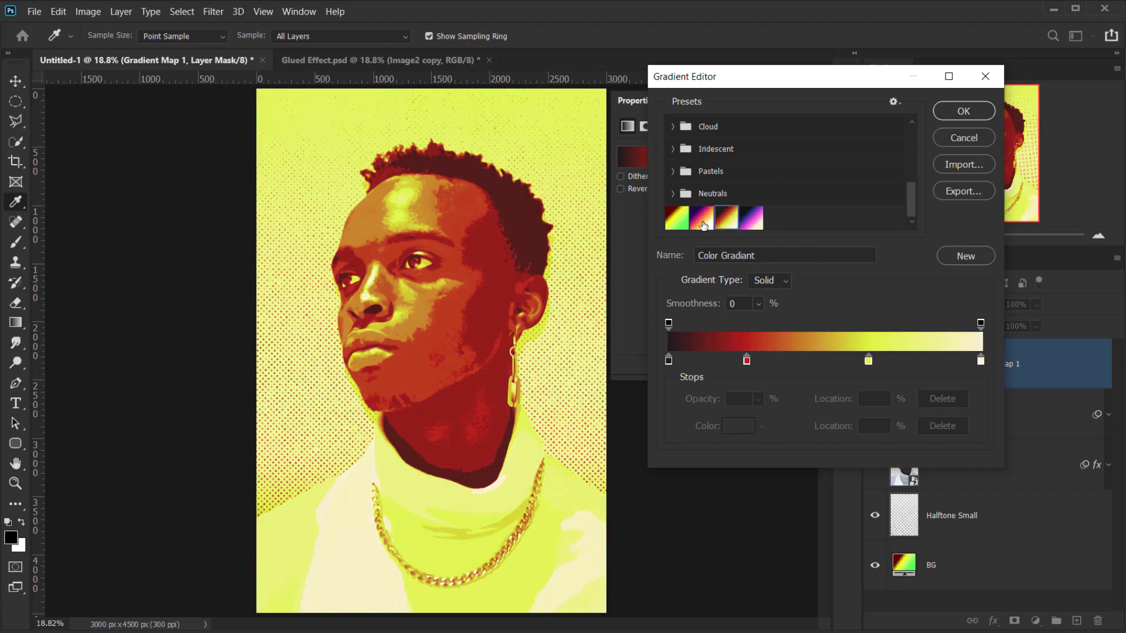
Apply the purple-to-orange Color Gradiant preset to the gradient map and compare the image with the adjustment hidden and shown.
{"action": "left_click", "coordinate": [703, 227]}
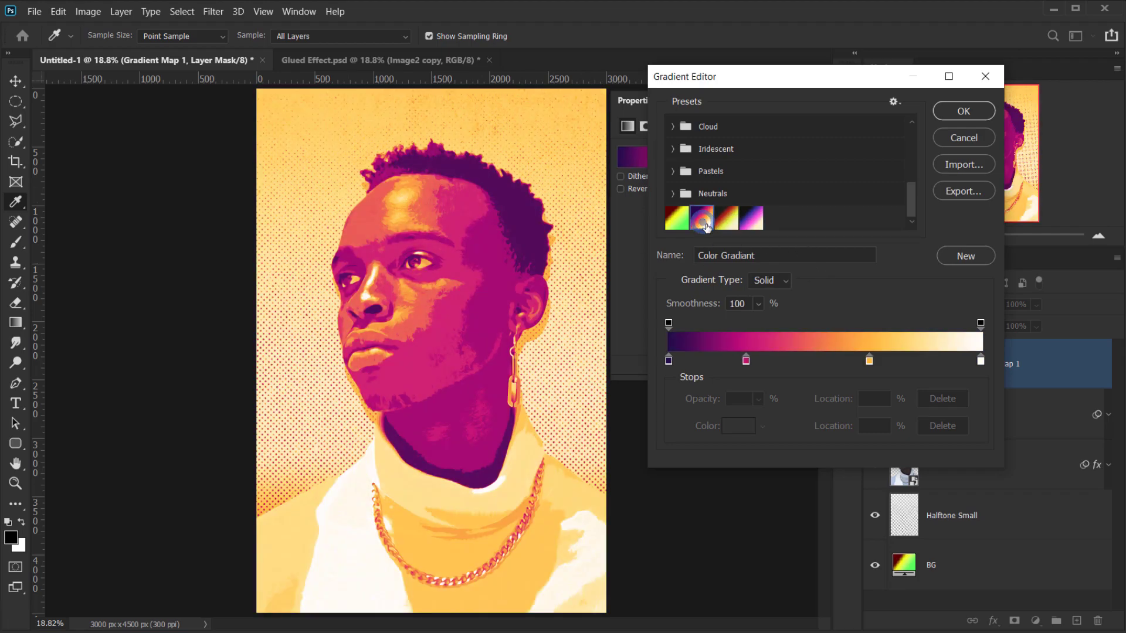
{"action": "left_click", "coordinate": [974, 109]}
{"action": "left_click", "coordinate": [811, 100]}
{"action": "key", "text": "v"}
{"action": "left_click", "coordinate": [875, 364]}
{"action": "left_click", "coordinate": [874, 364]}
{"action": "left_click", "coordinate": [876, 366]}
{"action": "left_click", "coordinate": [875, 365]}
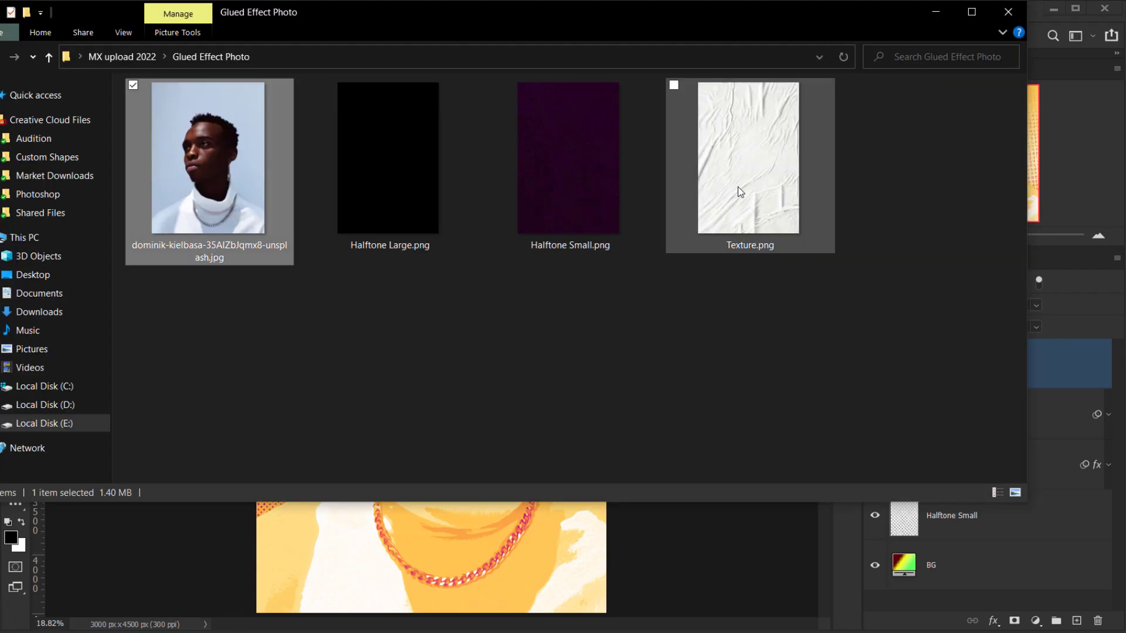
Place Texture.png over the whole canvas above the gradient map and rasterize its layer.
{"action": "left_click", "coordinate": [739, 181]}
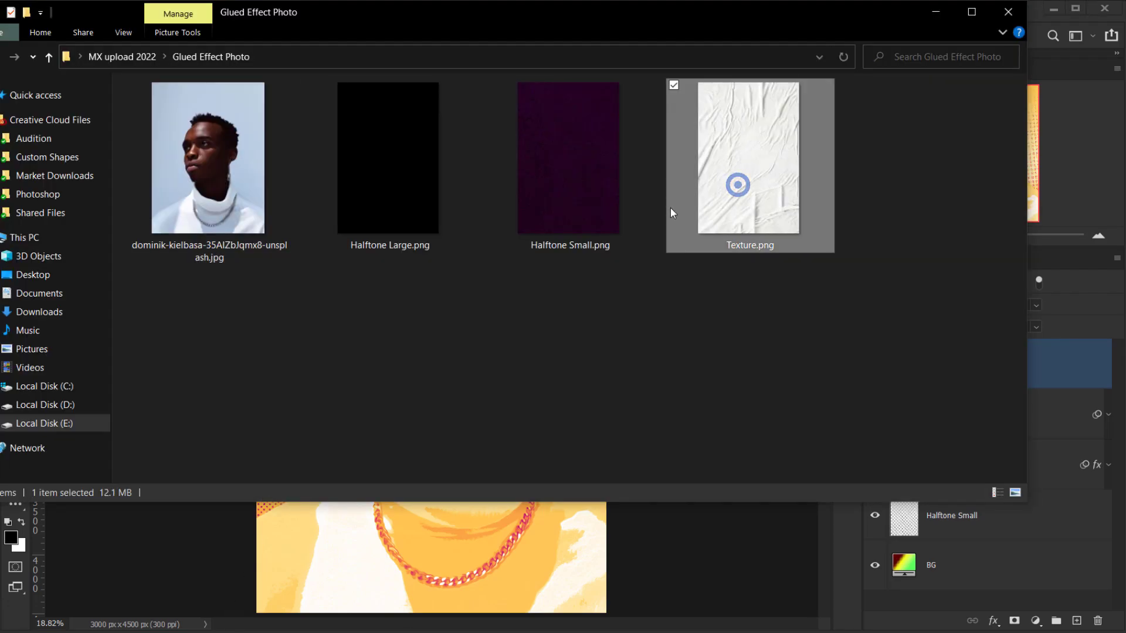
{"action": "left_click_drag", "start_coordinate": [778, 170], "coordinate": [495, 564]}
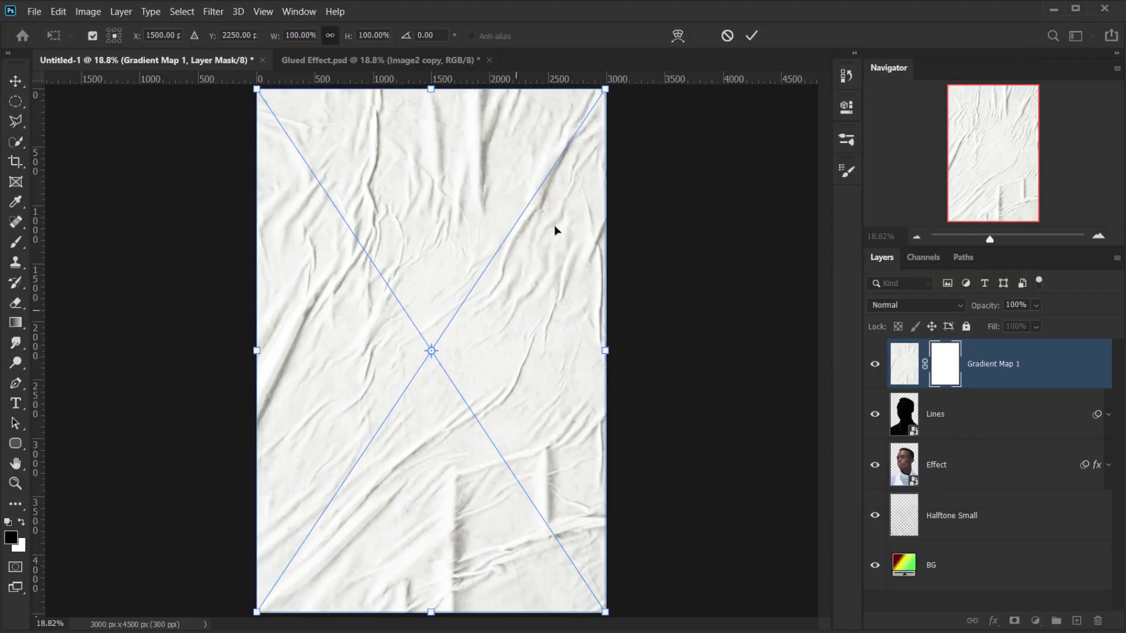
{"action": "left_click", "coordinate": [751, 36]}
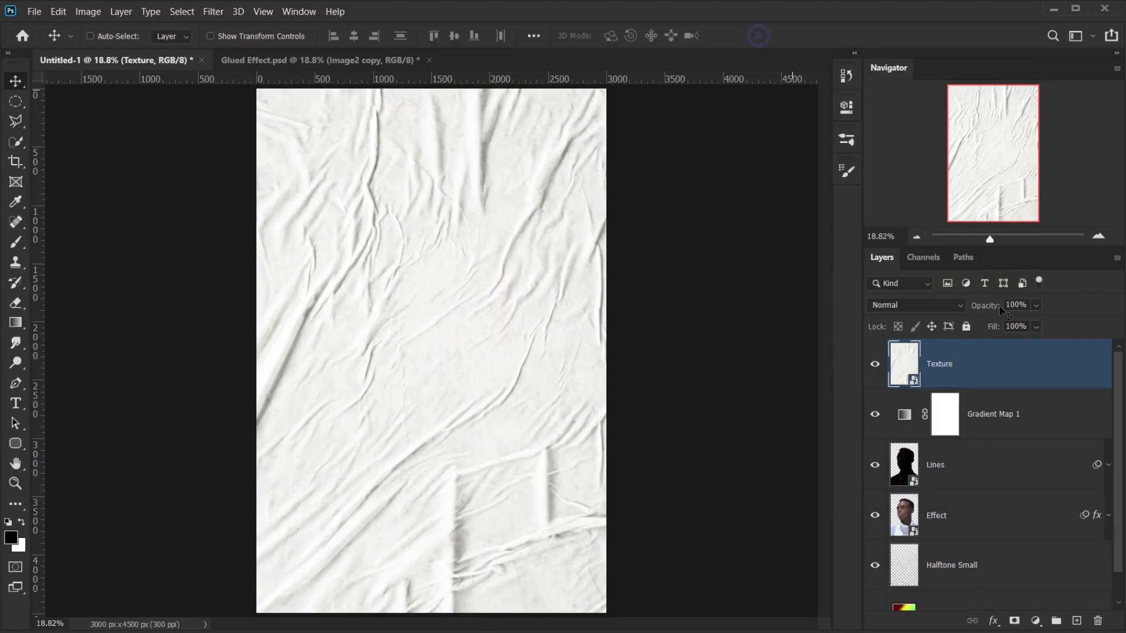
{"action": "right_click", "coordinate": [990, 374]}
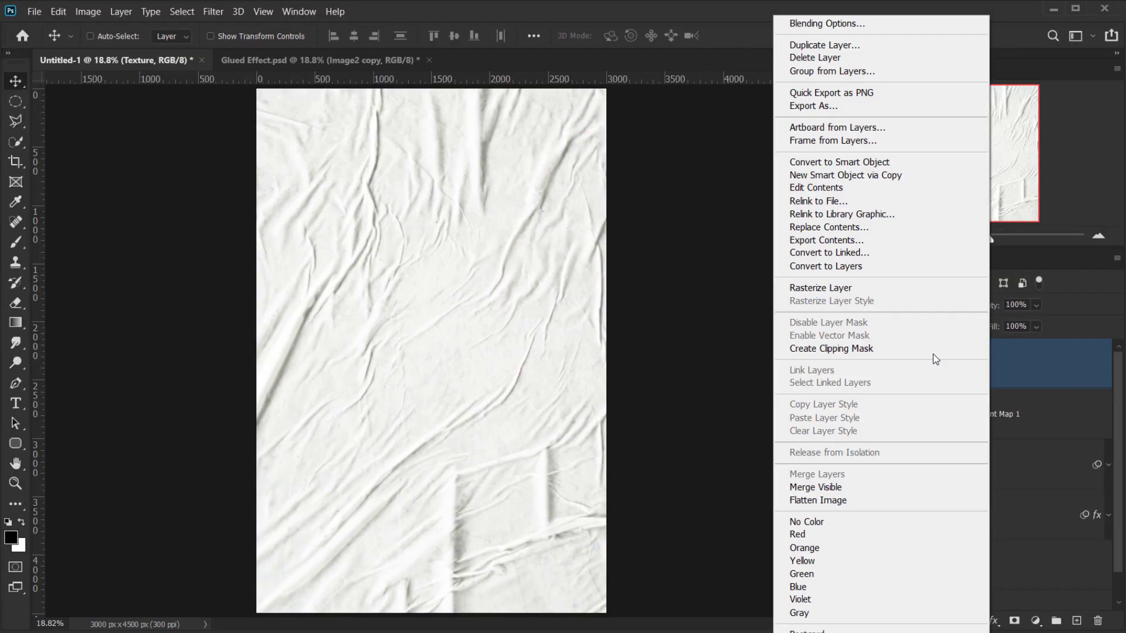
{"action": "left_click", "coordinate": [829, 284]}
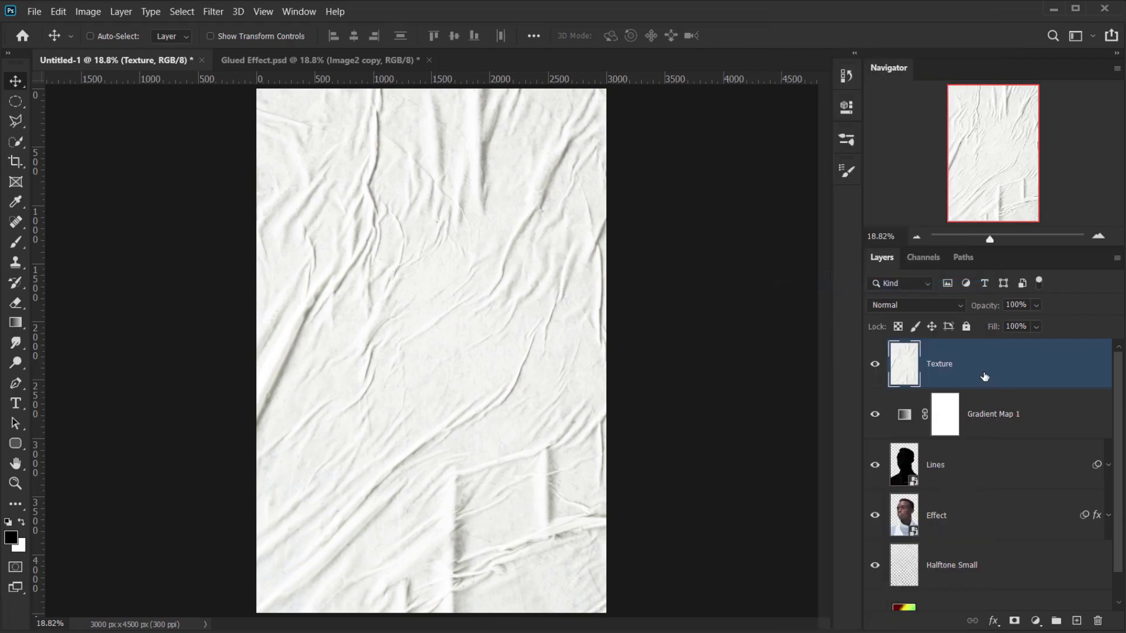
Duplicate the Texture layer, naming the copy Highlight and the original Shadow.
{"action": "key", "text": "ctrl+j"}
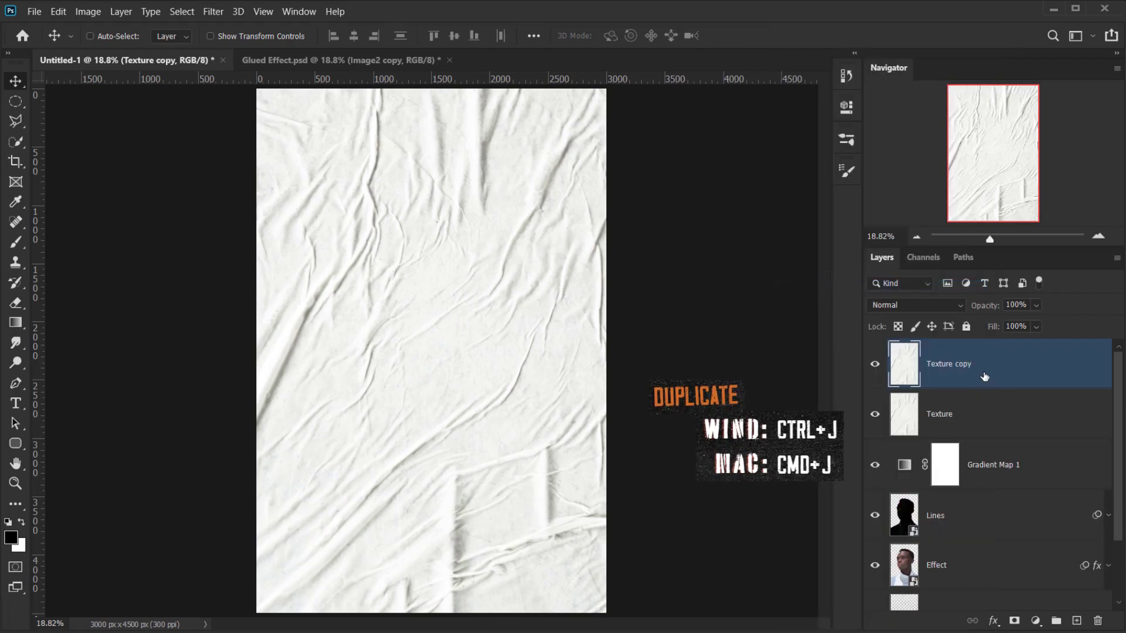
{"action": "double_click", "coordinate": [964, 371]}
{"action": "type", "text": "Highlight"}
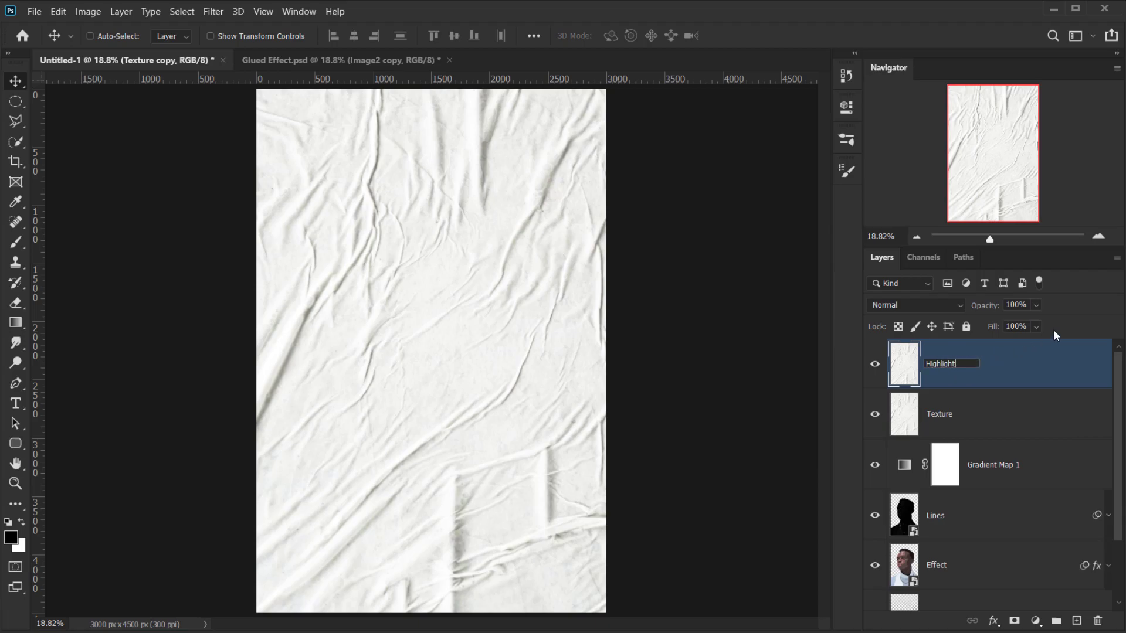
{"action": "key", "text": "Return"}
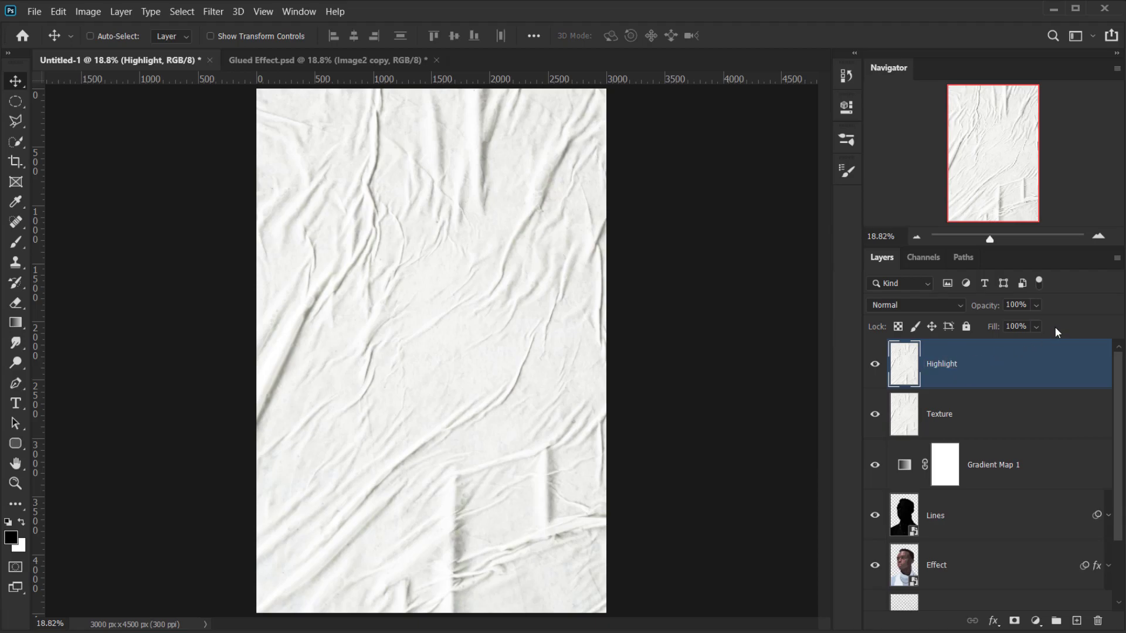
{"action": "double_click", "coordinate": [940, 415]}
{"action": "type", "text": "Shad"}
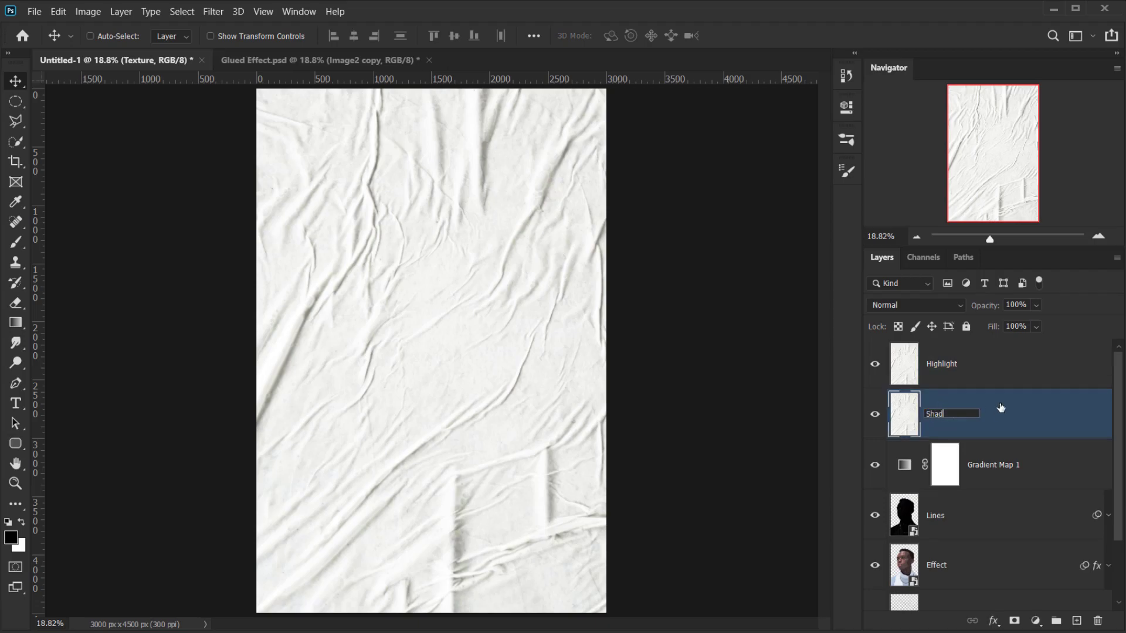
{"action": "type", "text": "ow"}
{"action": "key", "text": "Return"}
Hide the Highlight layer, set the Shadow layer's blend mode to Multiply, and compare the image with Shadow hidden and shown.
{"action": "left_click", "coordinate": [965, 366]}
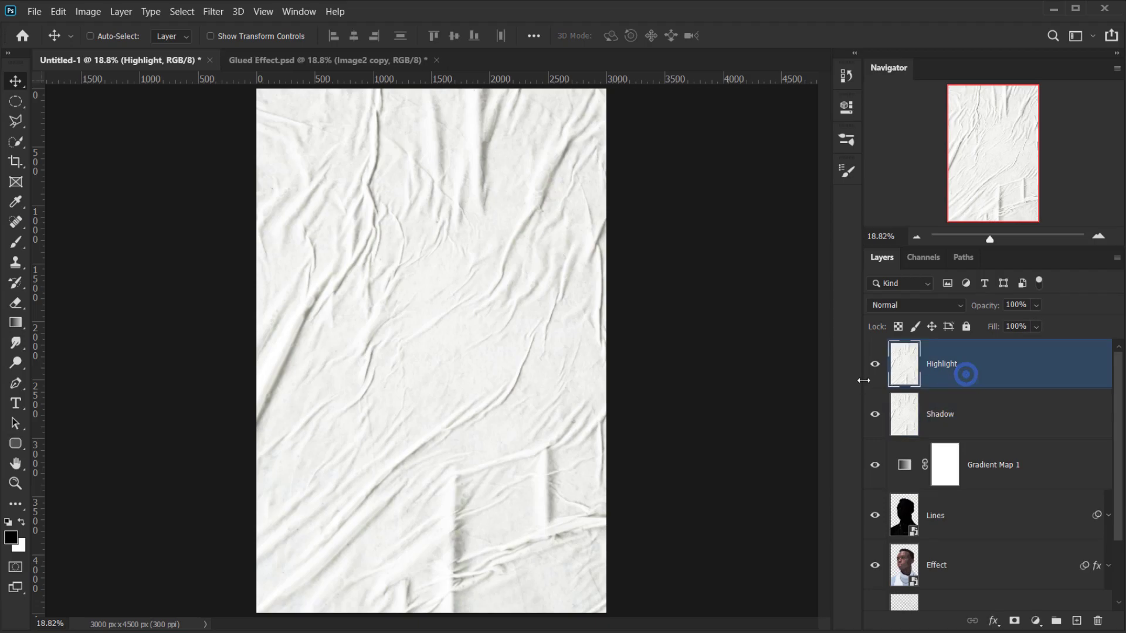
{"action": "left_click", "coordinate": [874, 365]}
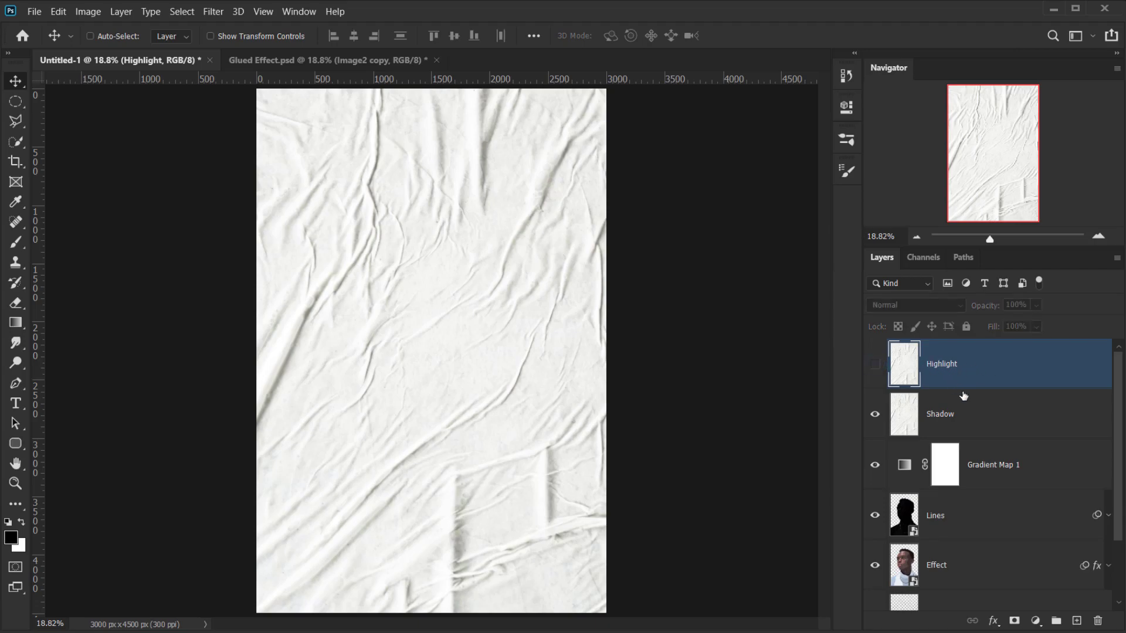
{"action": "left_click", "coordinate": [1001, 429]}
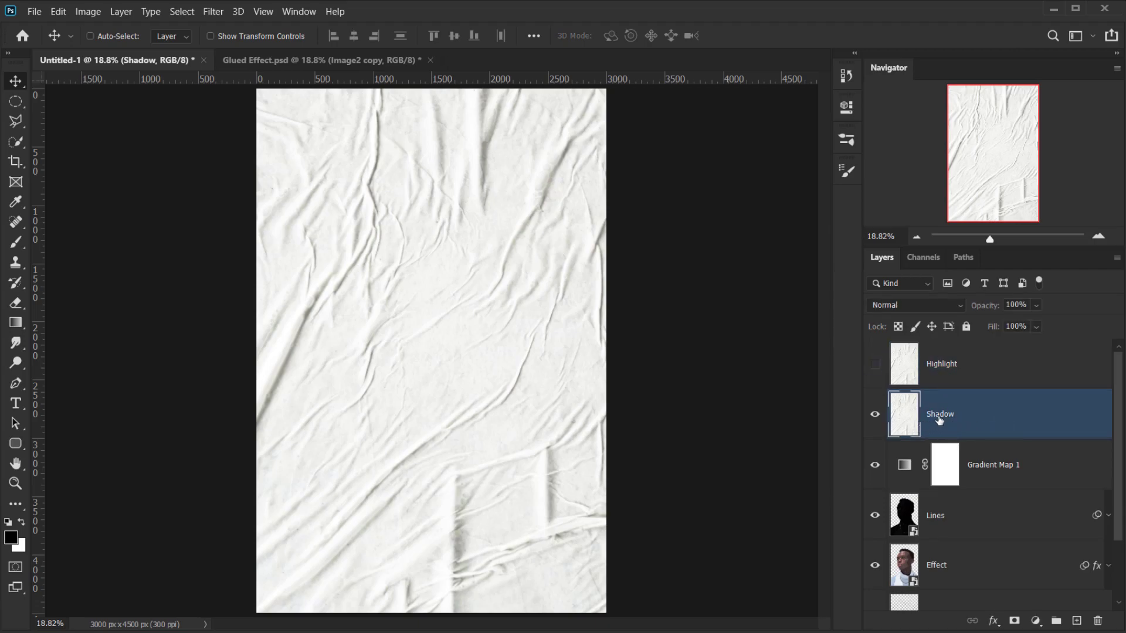
{"action": "left_click", "coordinate": [906, 303]}
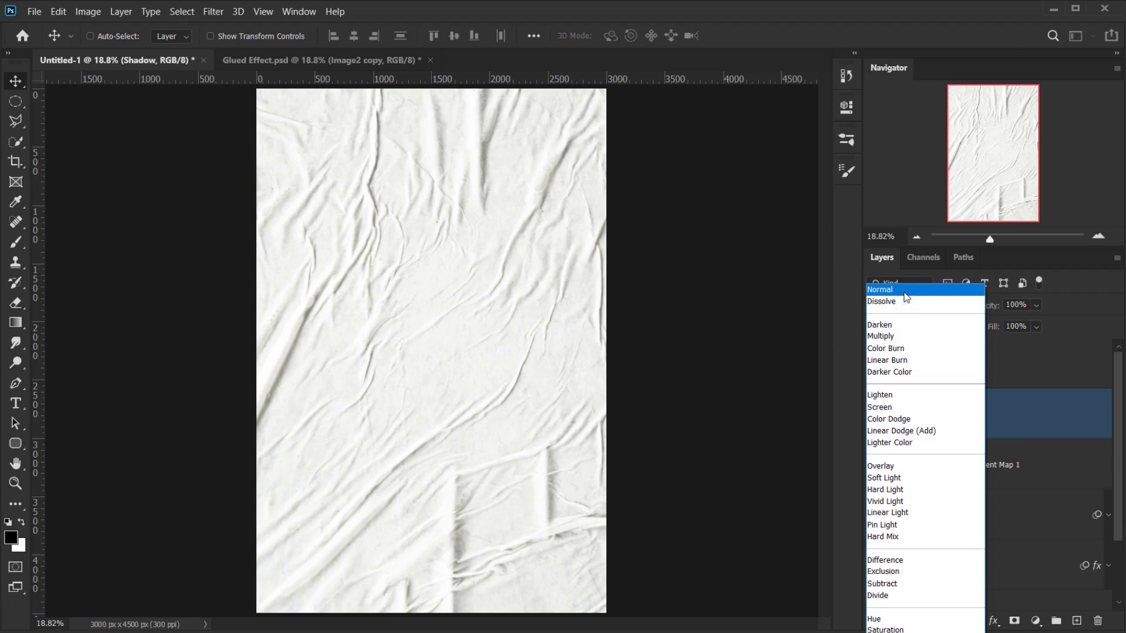
{"action": "left_click", "coordinate": [897, 337]}
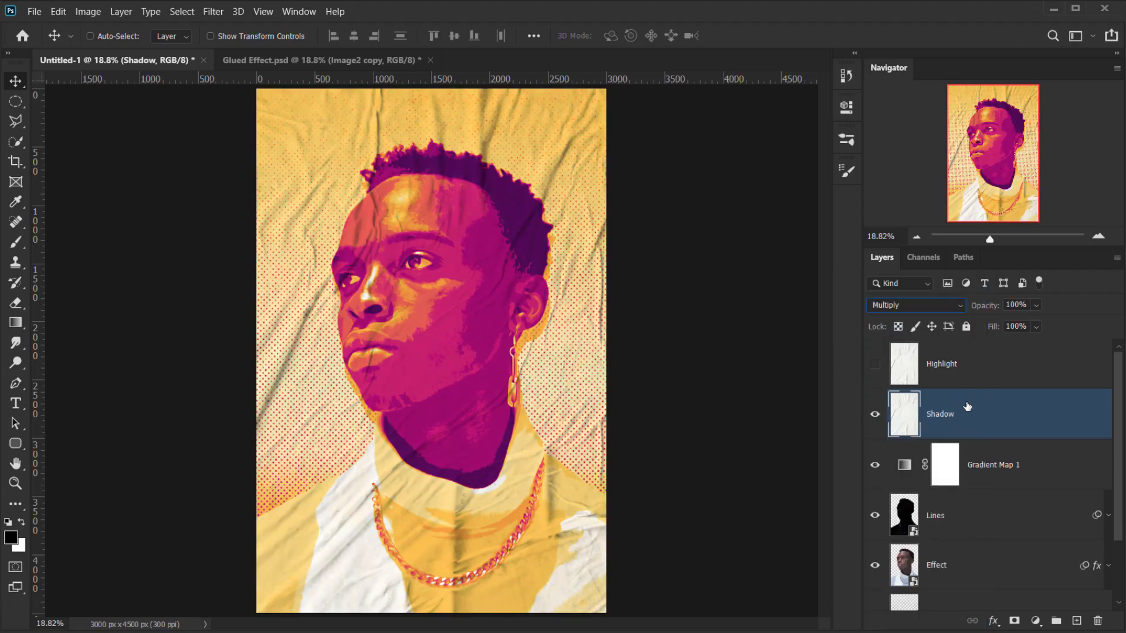
{"action": "left_click", "coordinate": [875, 414]}
{"action": "left_click", "coordinate": [875, 414]}
Show the Highlight layer again and set its blend mode to Screen.
{"action": "left_click", "coordinate": [965, 364]}
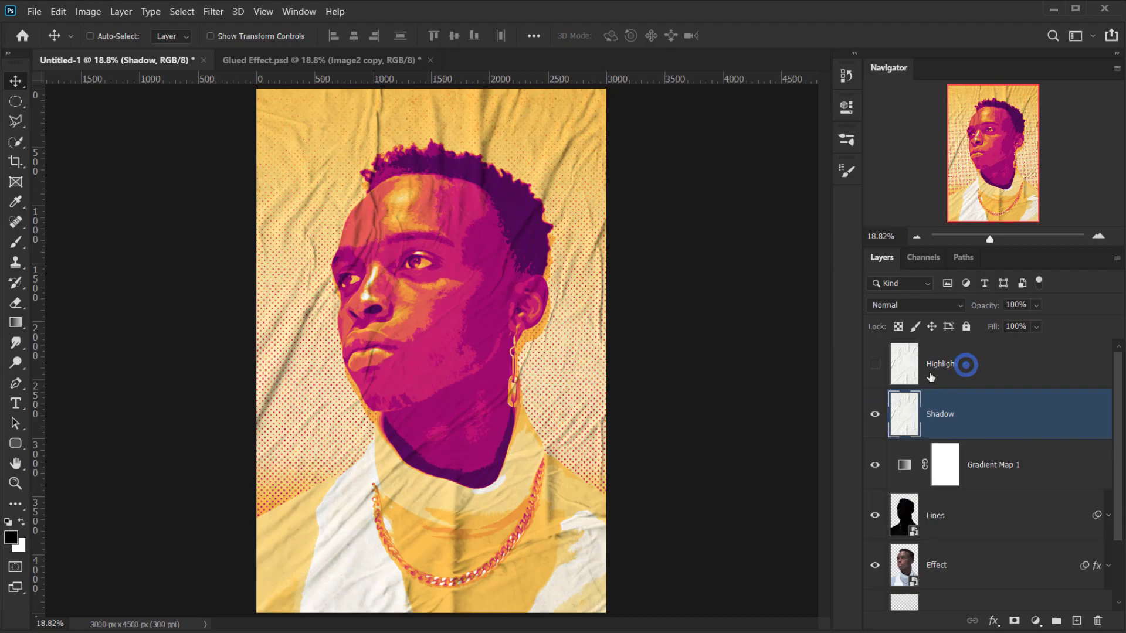
{"action": "left_click", "coordinate": [876, 368]}
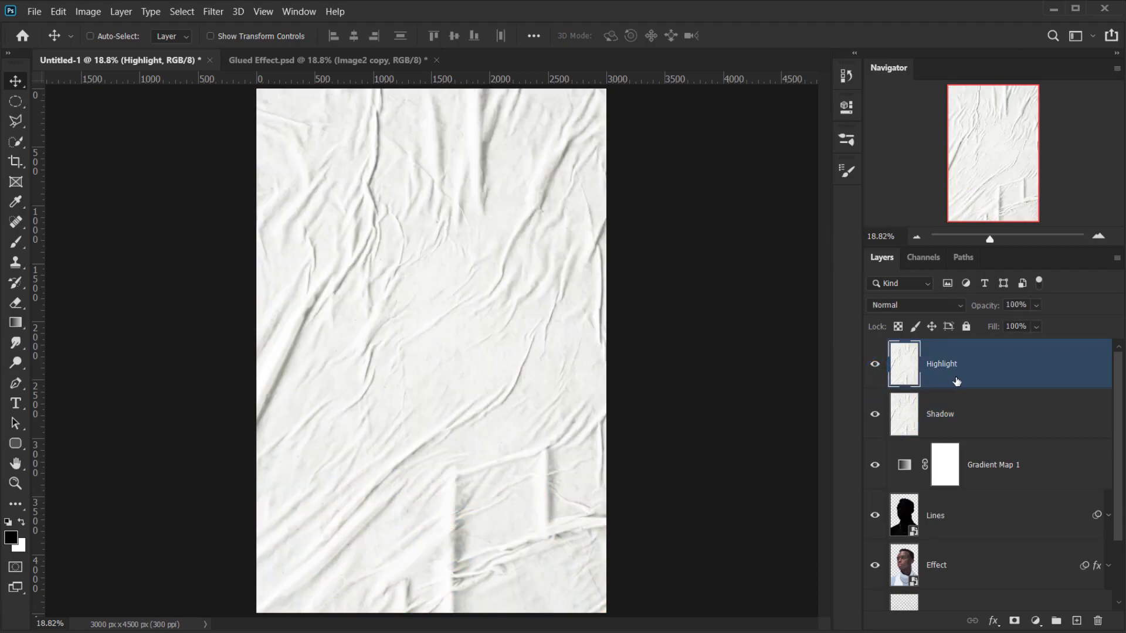
{"action": "left_click", "coordinate": [924, 305]}
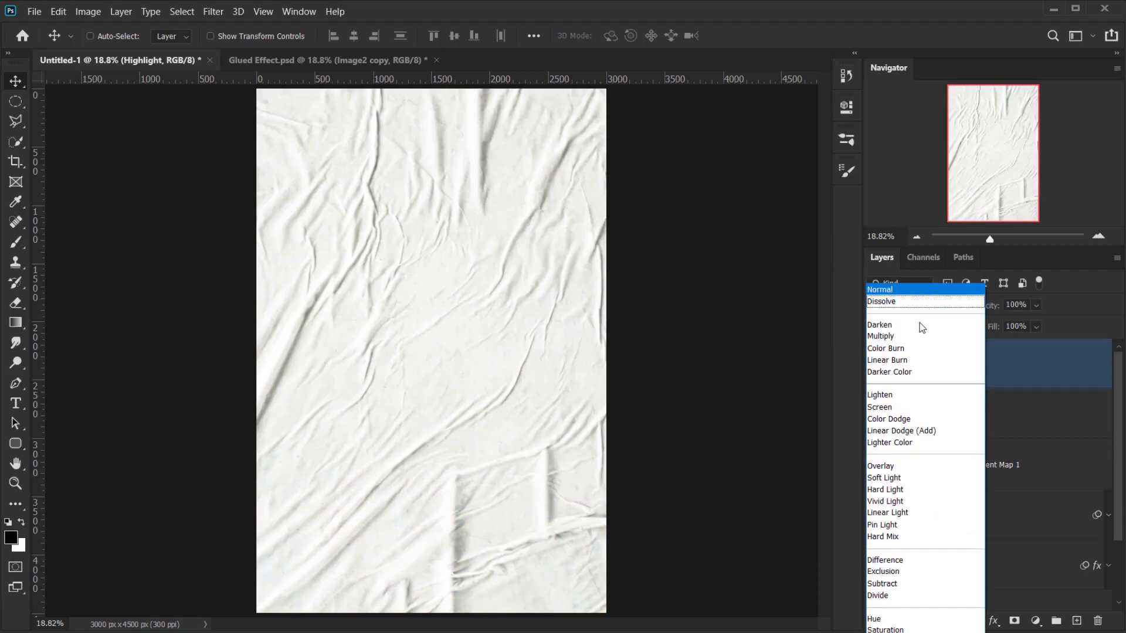
{"action": "left_click", "coordinate": [888, 407]}
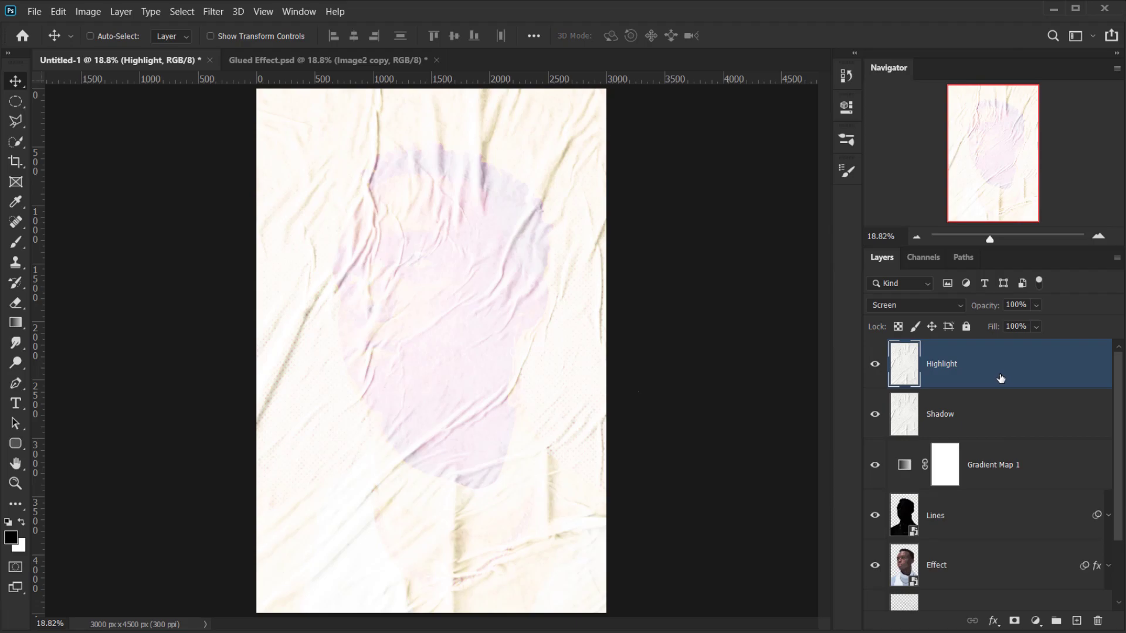
Apply Levels to the Highlight layer with black input level 244 and white output level 94.
{"action": "key", "text": "ctrl+l"}
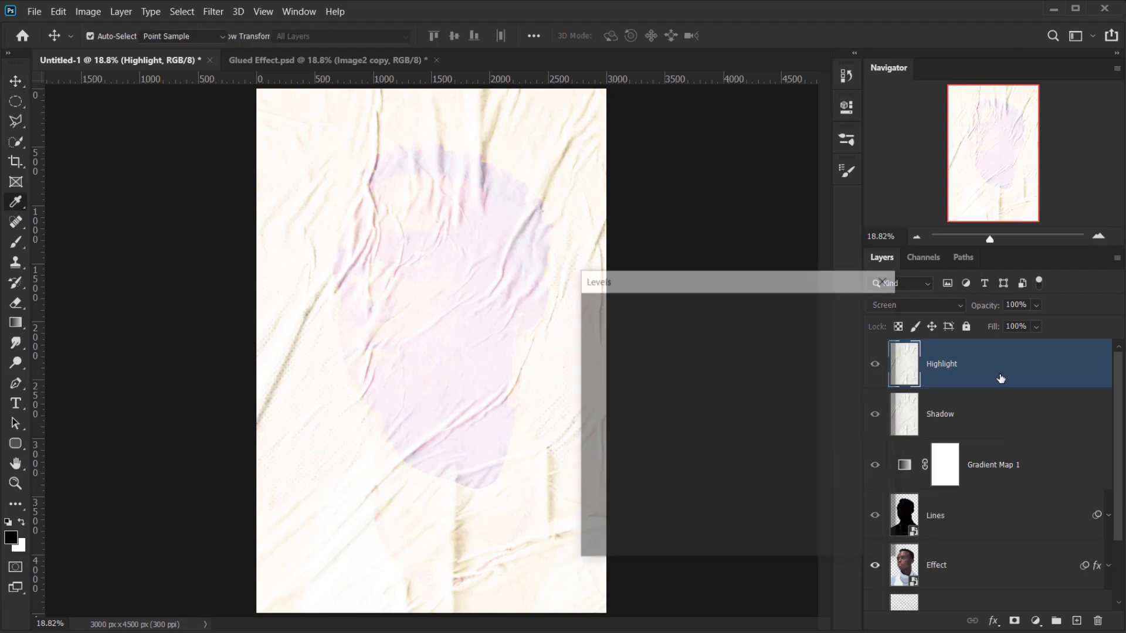
{"action": "left_click_drag", "start_coordinate": [598, 452], "coordinate": [786, 452]}
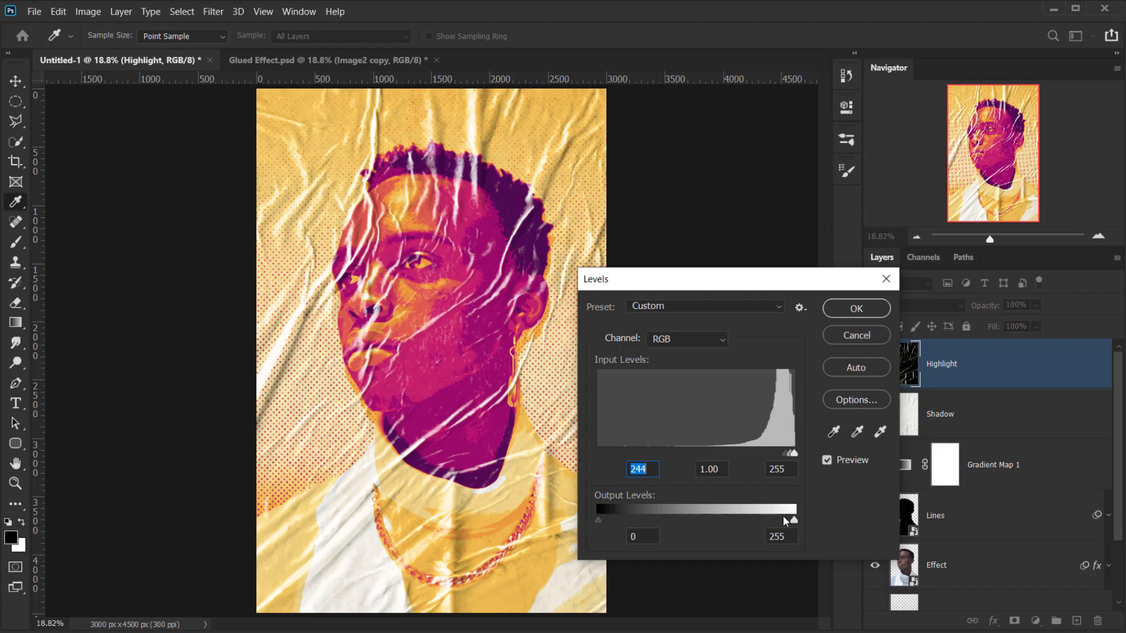
{"action": "left_click_drag", "start_coordinate": [789, 524], "coordinate": [670, 515]}
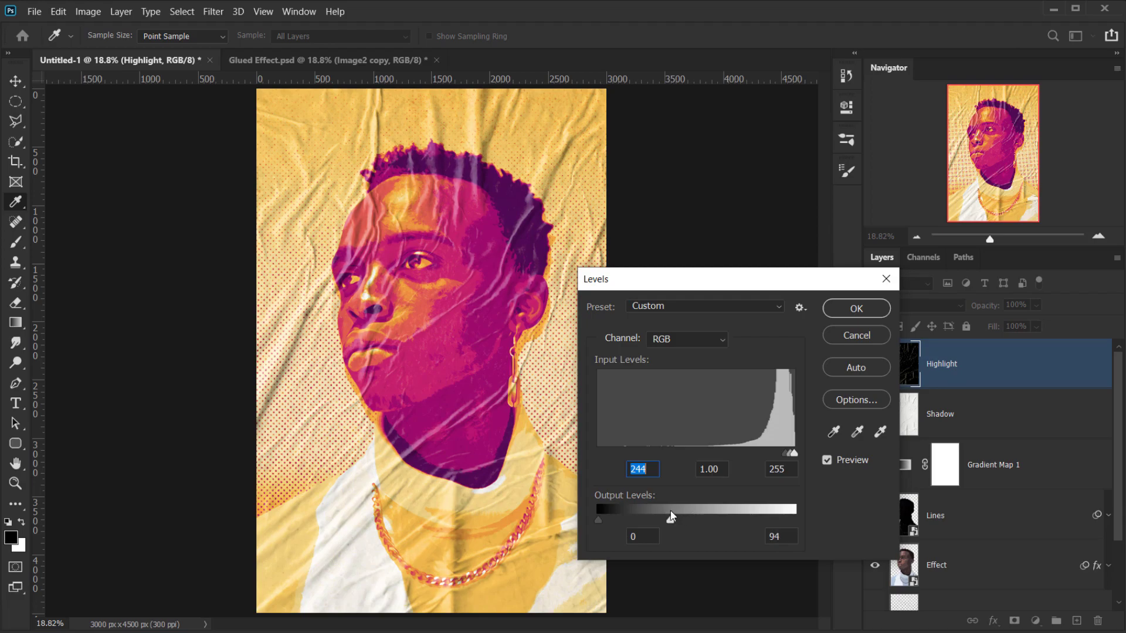
{"action": "left_click", "coordinate": [671, 516]}
{"action": "left_click", "coordinate": [856, 315]}
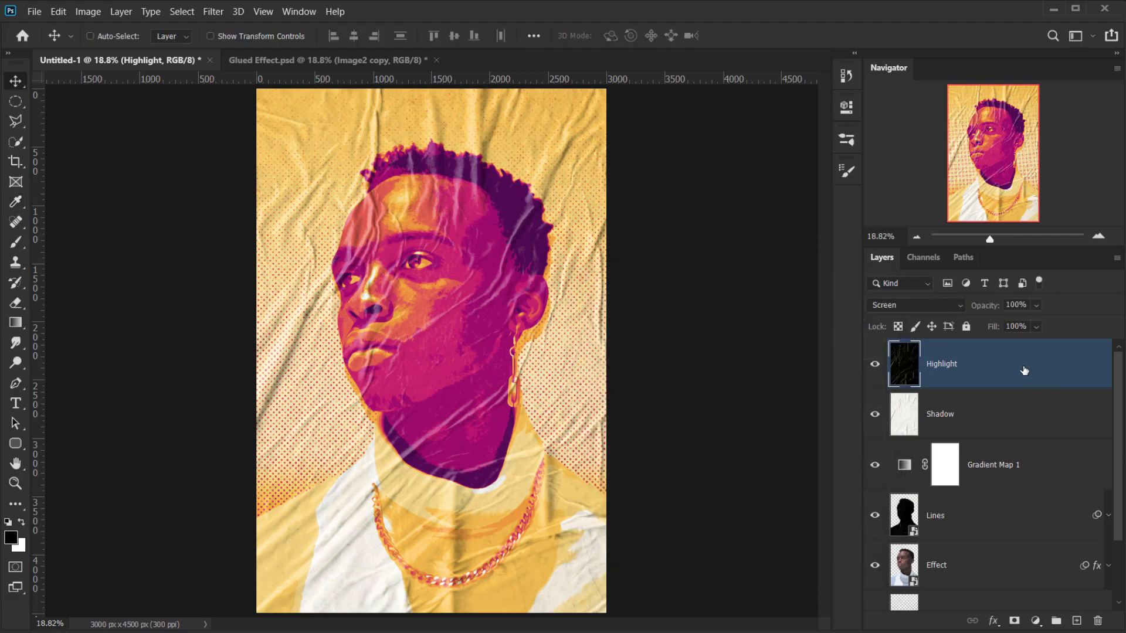
Compare the poster with the Highlight layer hidden and shown, and examine the image fitted to the screen with the panels hidden.
{"action": "left_click", "coordinate": [874, 364]}
{"action": "left_click", "coordinate": [874, 365]}
{"action": "mouse_move", "coordinate": [997, 311]}
{"action": "left_mouse_down"}
{"action": "mouse_move", "coordinate": [977, 309]}
{"action": "mouse_move", "coordinate": [996, 309]}
{"action": "left_mouse_up"}
{"action": "scroll", "coordinate": [1047, 500], "scroll_direction": "down", "scroll_amount": 2}
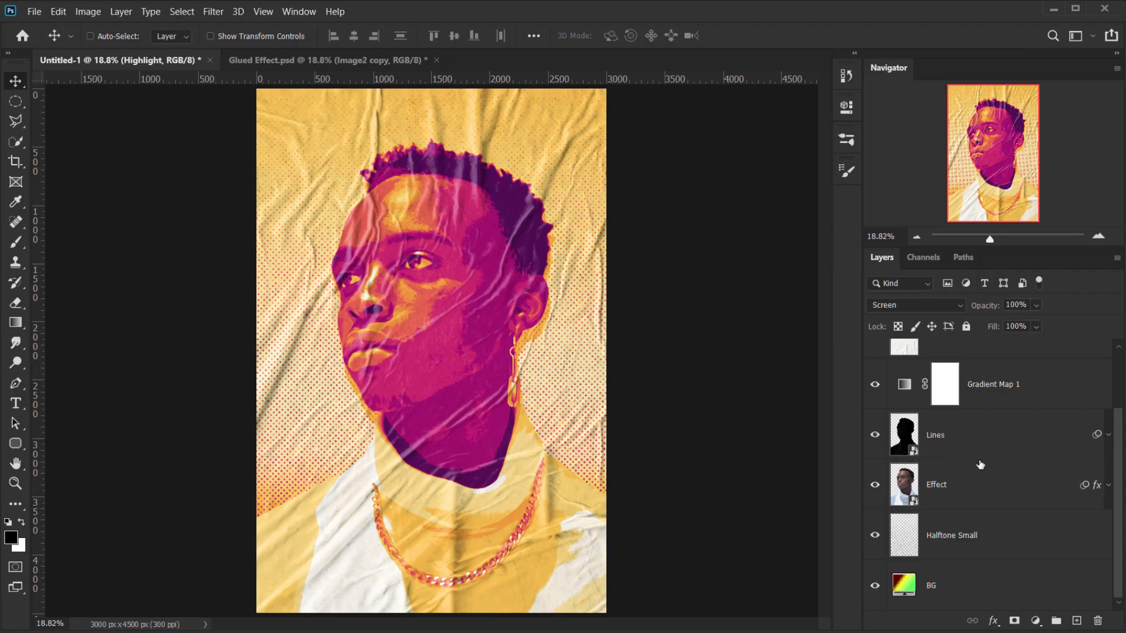
{"action": "scroll", "coordinate": [990, 463], "scroll_direction": "up", "scroll_amount": 2}
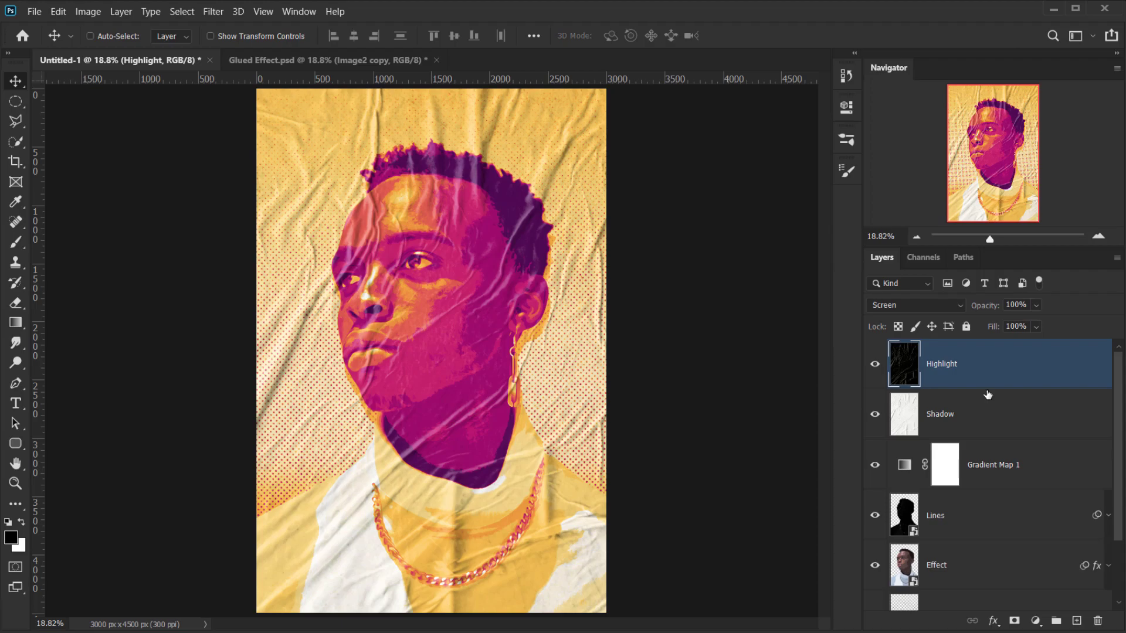
{"action": "key", "text": "Tab"}
{"action": "key", "text": "ctrl+0"}
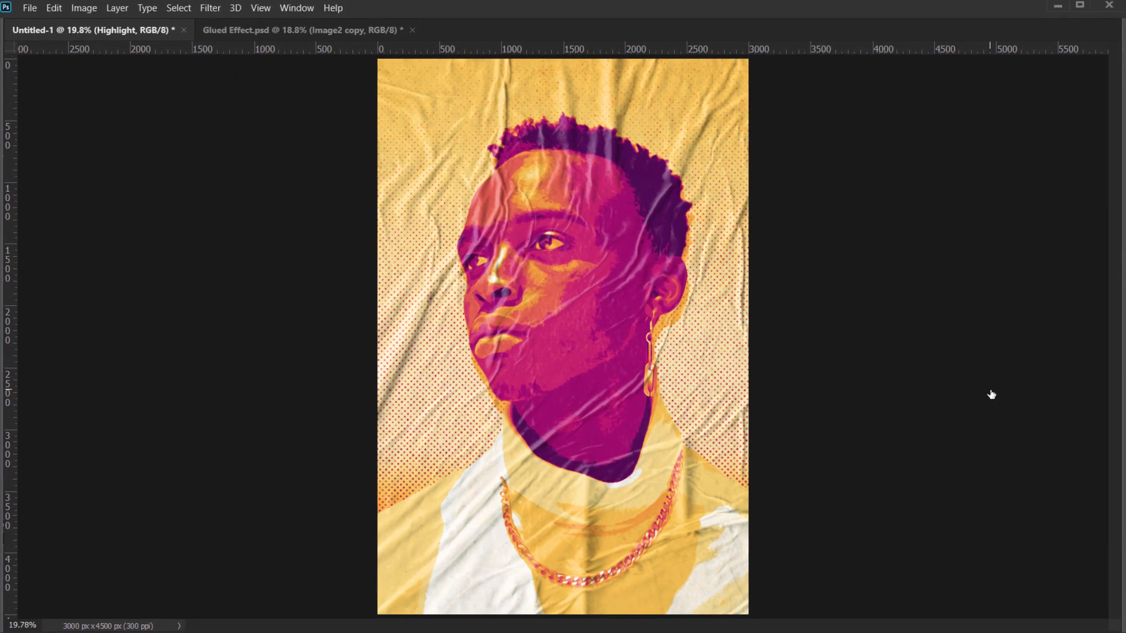